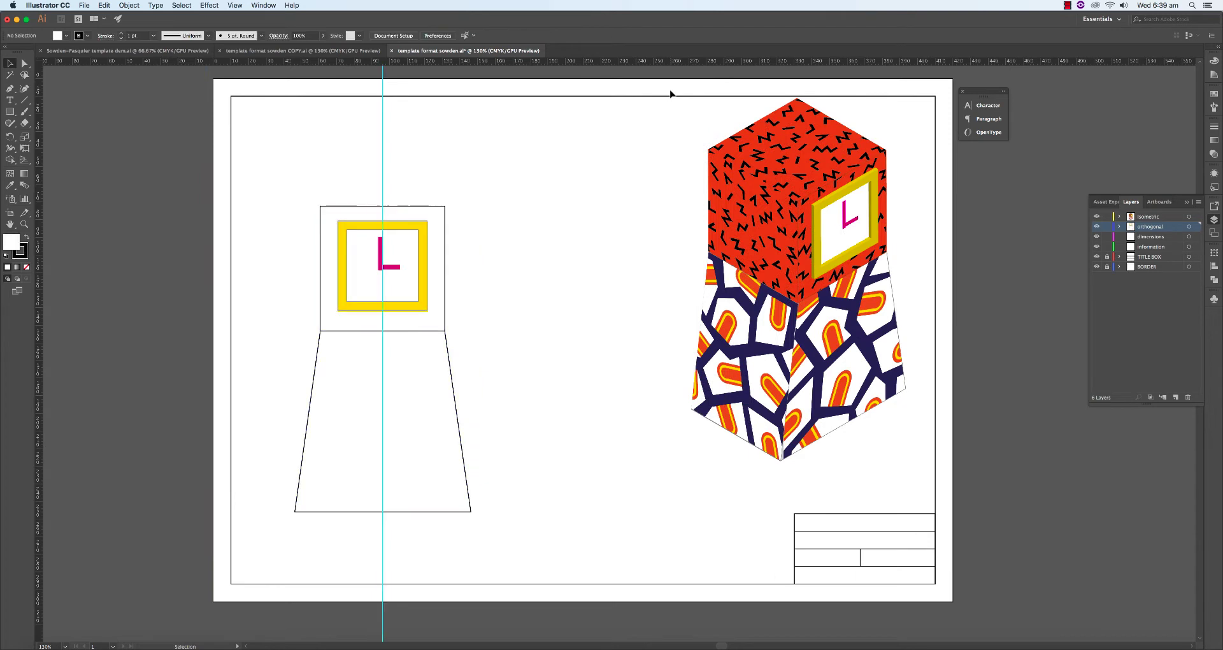
Step: Expand the appearance of the whole isometric clock artwork and ungroup the expanded result
left_click_drag(658, 84, 941, 486)
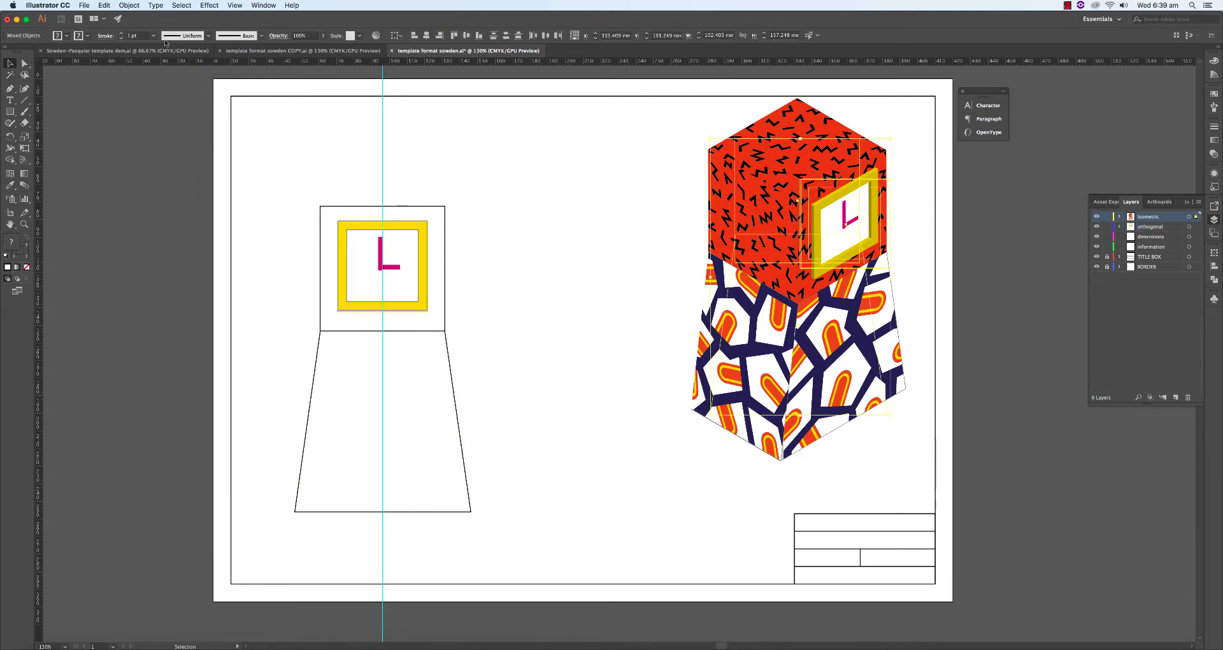
left_click(128, 5)
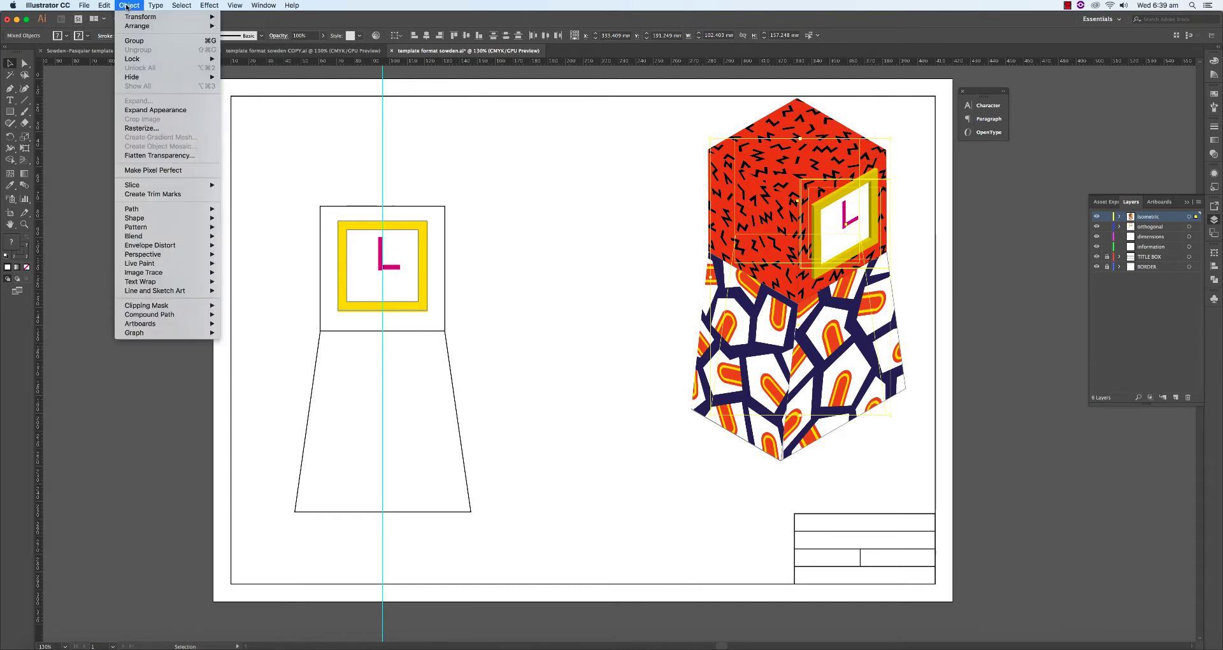
left_click(167, 111)
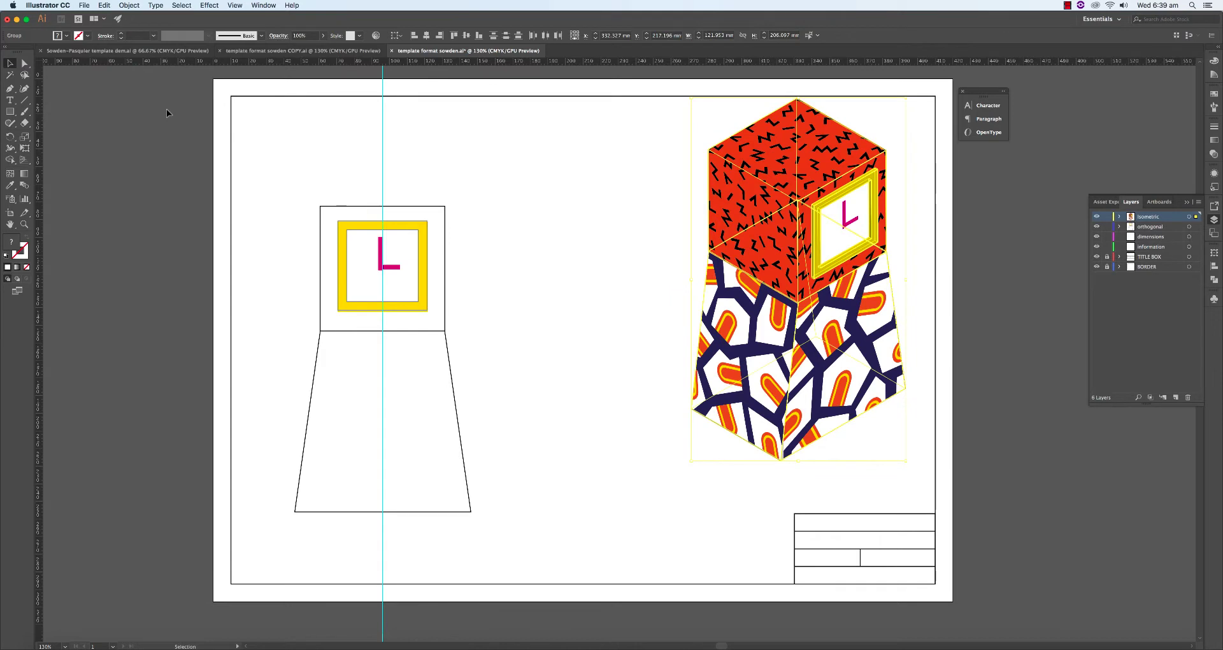
right_click(738, 227)
left_click(767, 298)
left_click(675, 257)
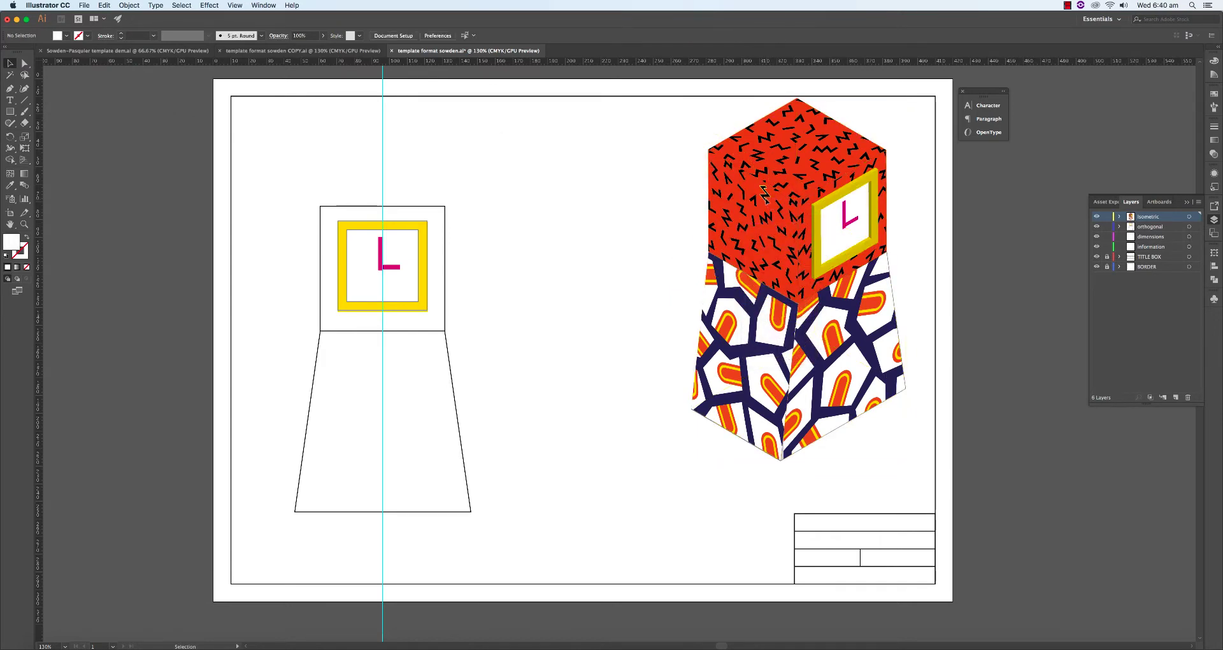
Step: Try moving the three red patterned faces off the upper box of the isometric clock, and undo the moves
left_click_drag(765, 195, 659, 192)
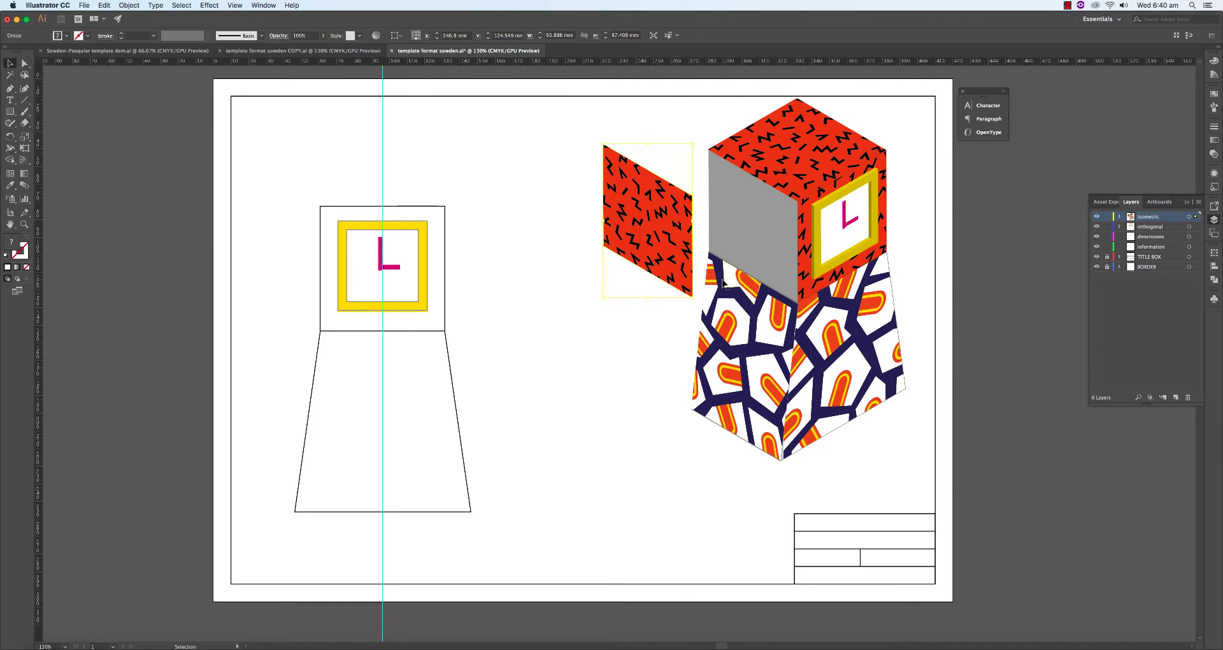
left_click_drag(793, 150, 804, 116)
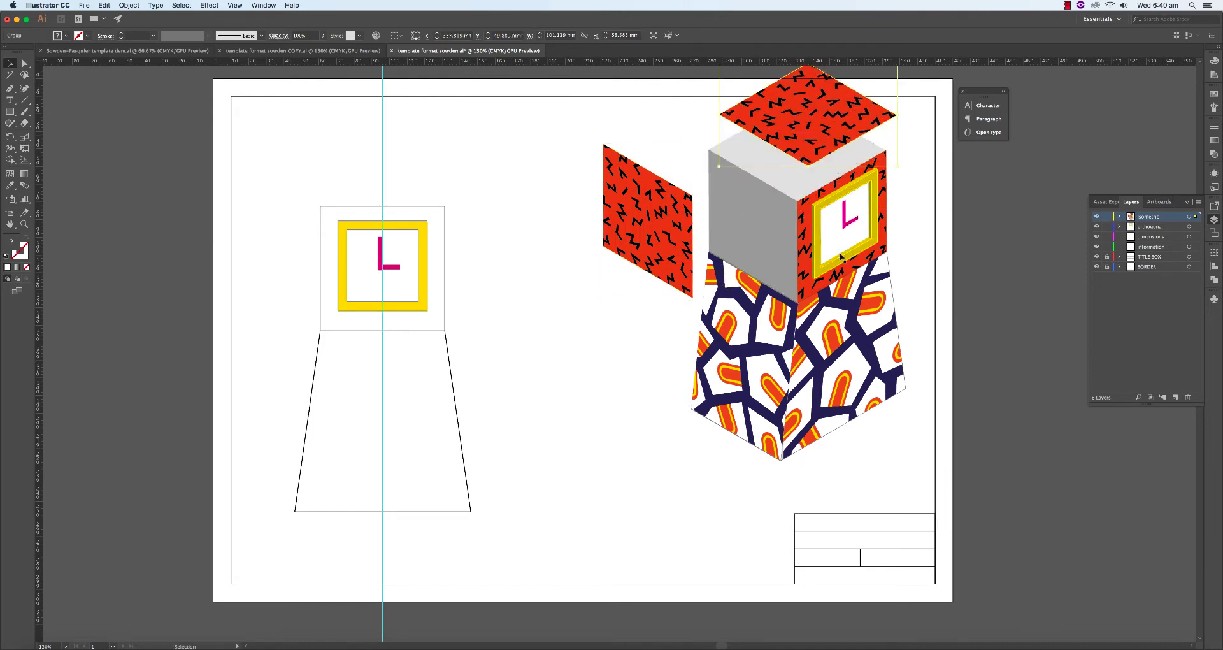
left_click_drag(815, 280, 858, 309)
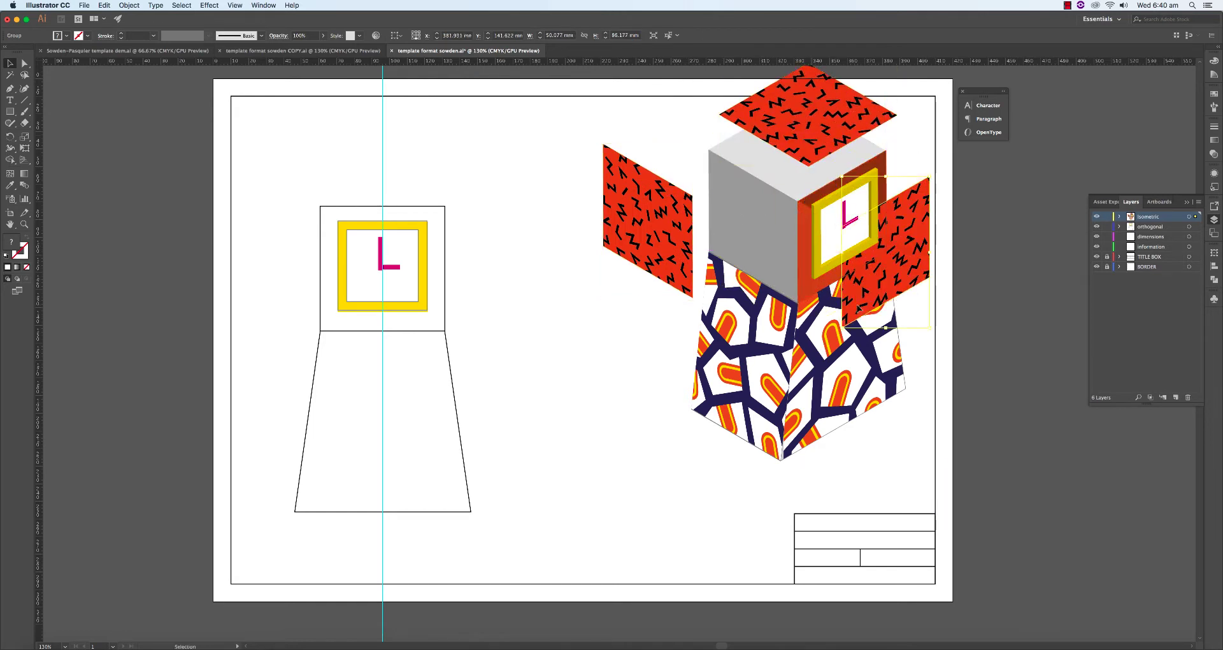
key("cmd+z")
key("cmd+z")
key("cmd+z")
left_click(639, 229)
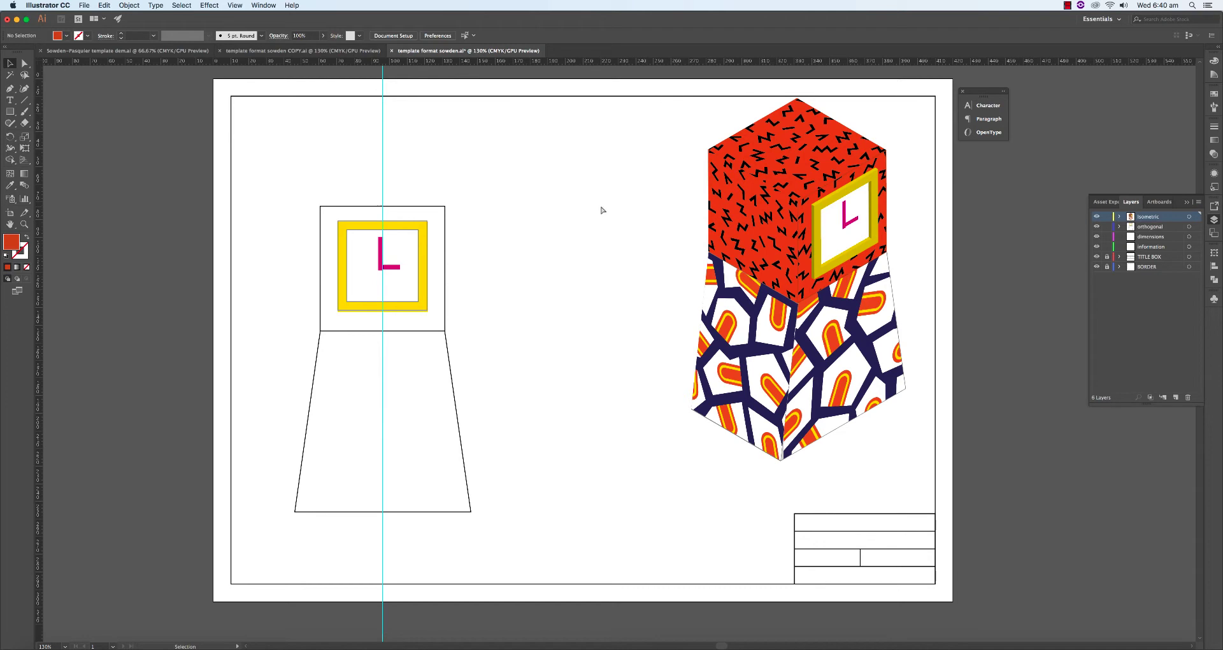
Step: Select the whole isometric clock, link its width and height proportions, and set its height to 180 mm
key("cmd+a")
key("v")
left_click(622, 112)
left_click_drag(650, 85, 980, 481)
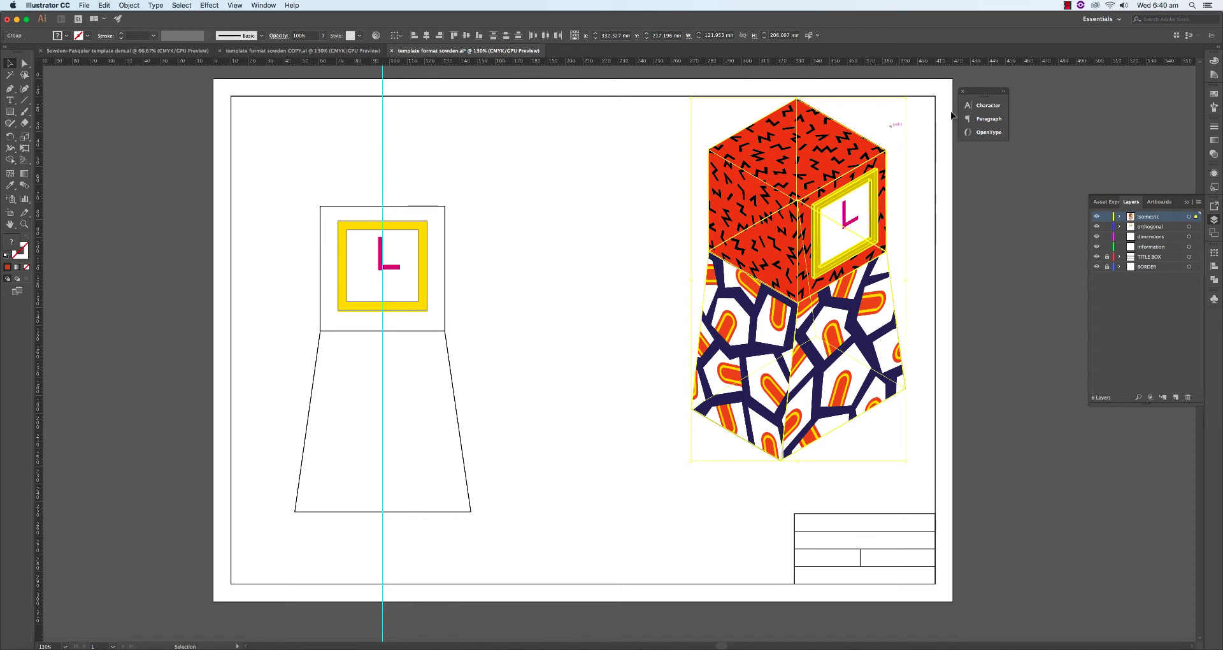
left_click(1214, 254)
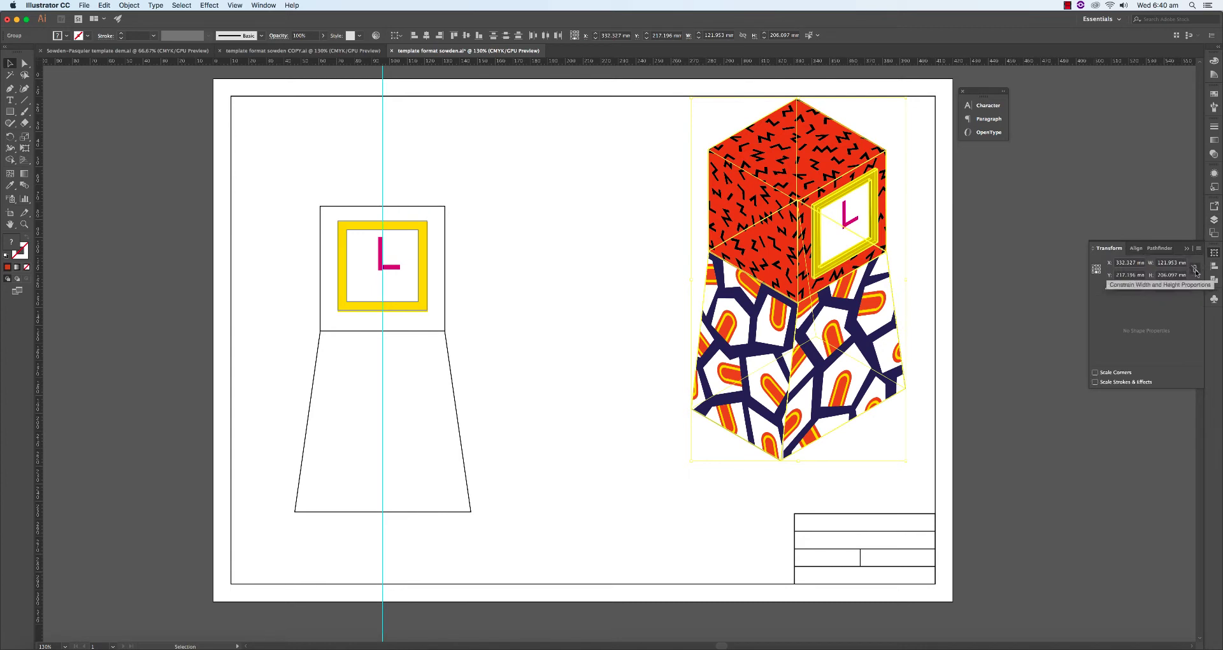
left_click(1195, 271)
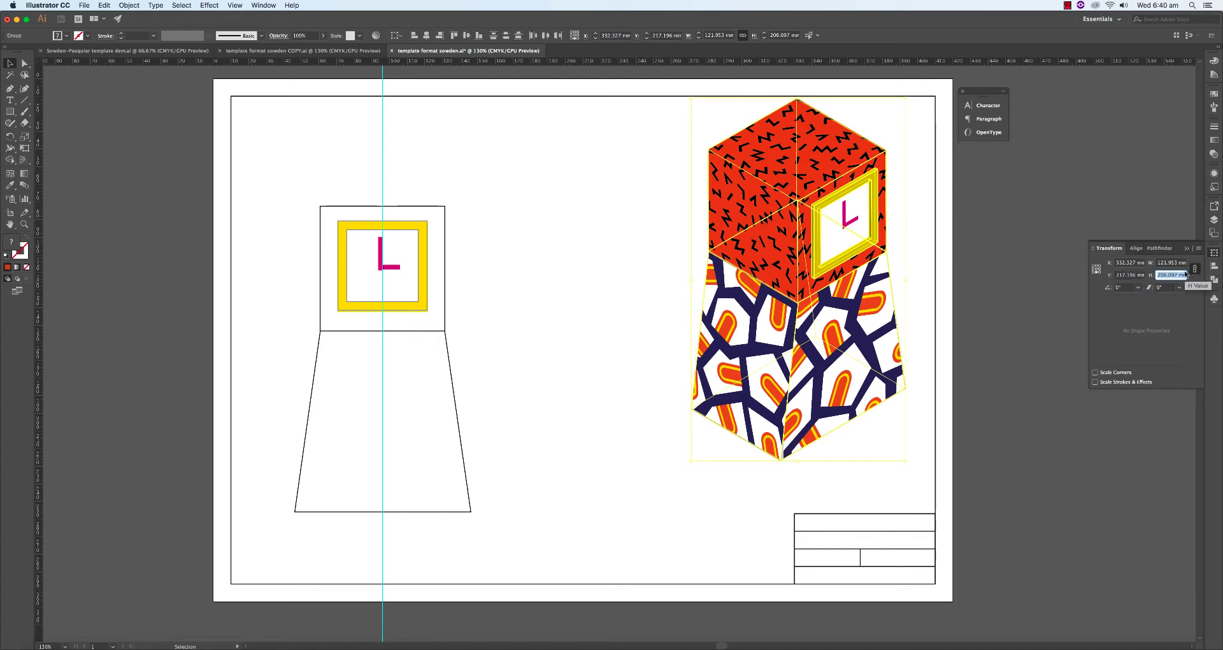
type("130")
key("Return")
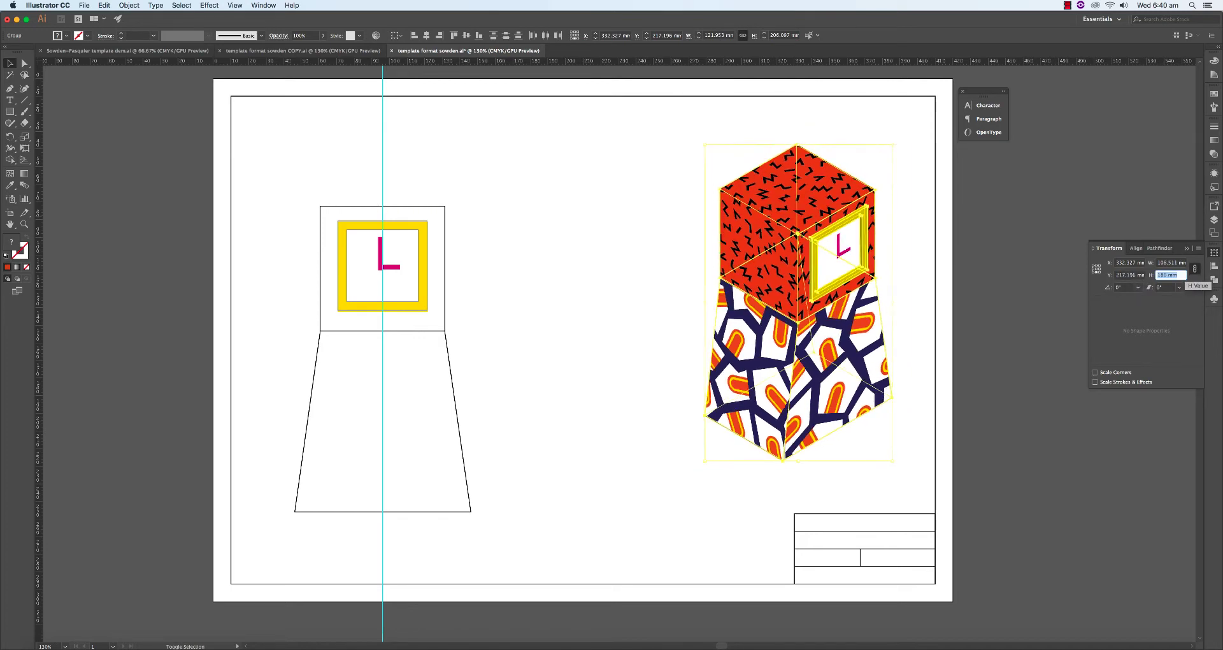
Step: Scale the isometric clock proportionally to a height of 150 mm and move it up near the sheet's upper border
type("120")
key("Return")
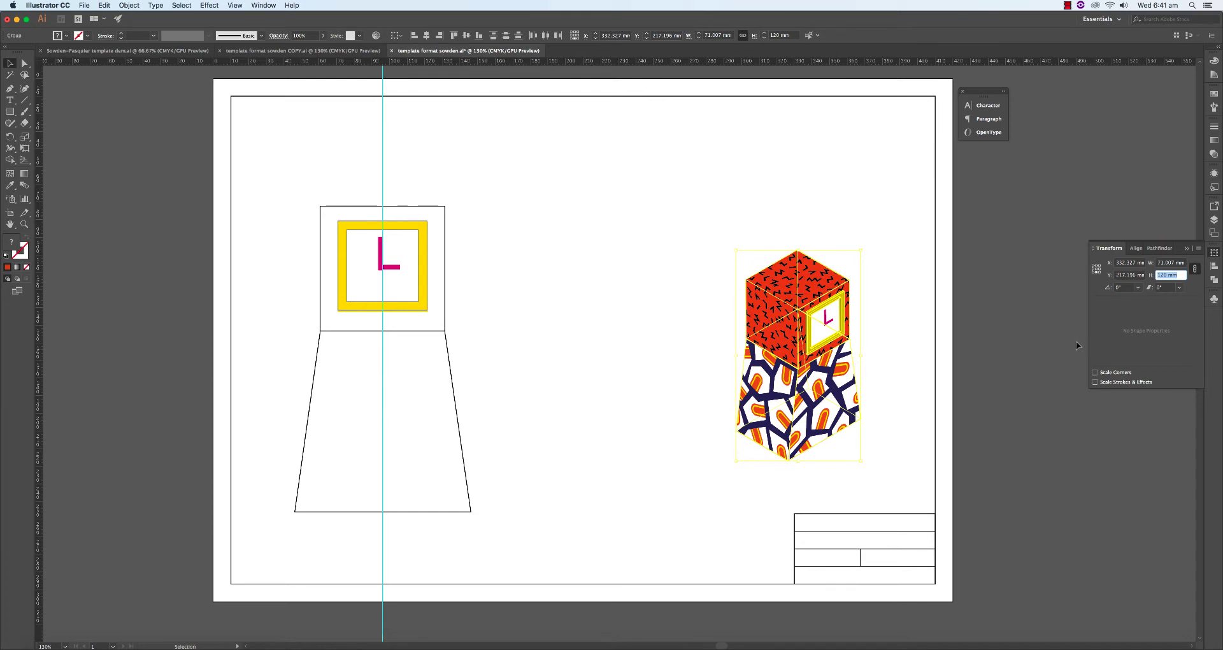
key("Down")
key("Down")
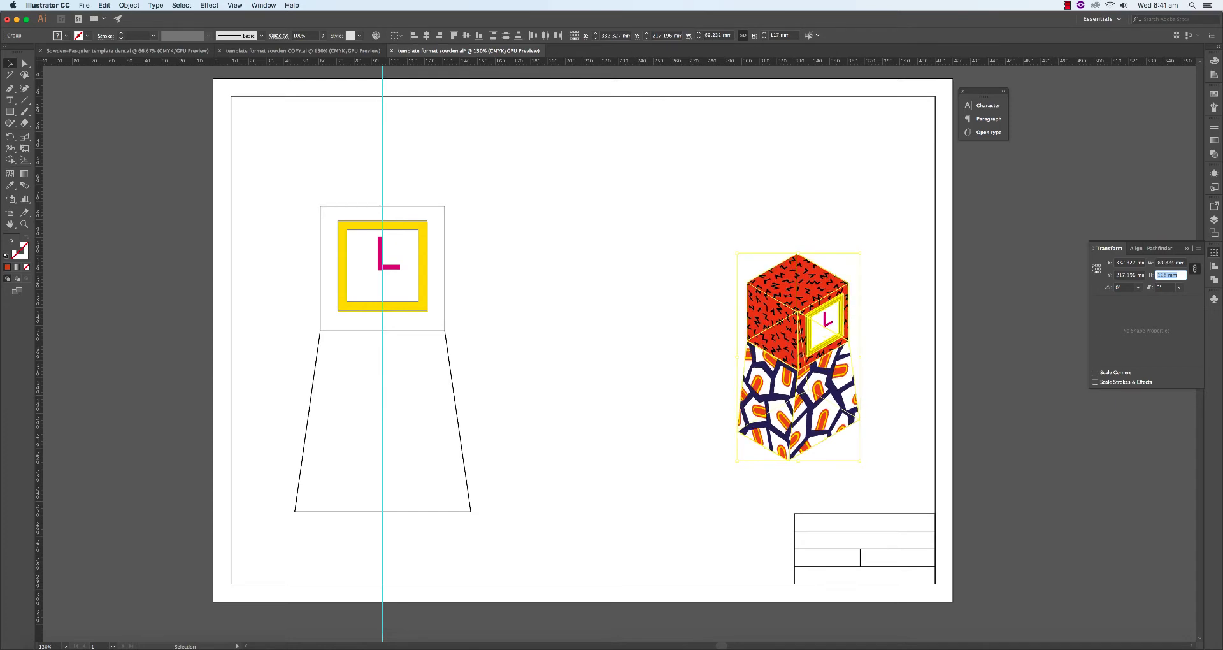
key("Up")
key("Up")
key("Up")
key("Up")
key("Up")
key("Up")
key("Up")
key("Up")
key("Up")
key("Up")
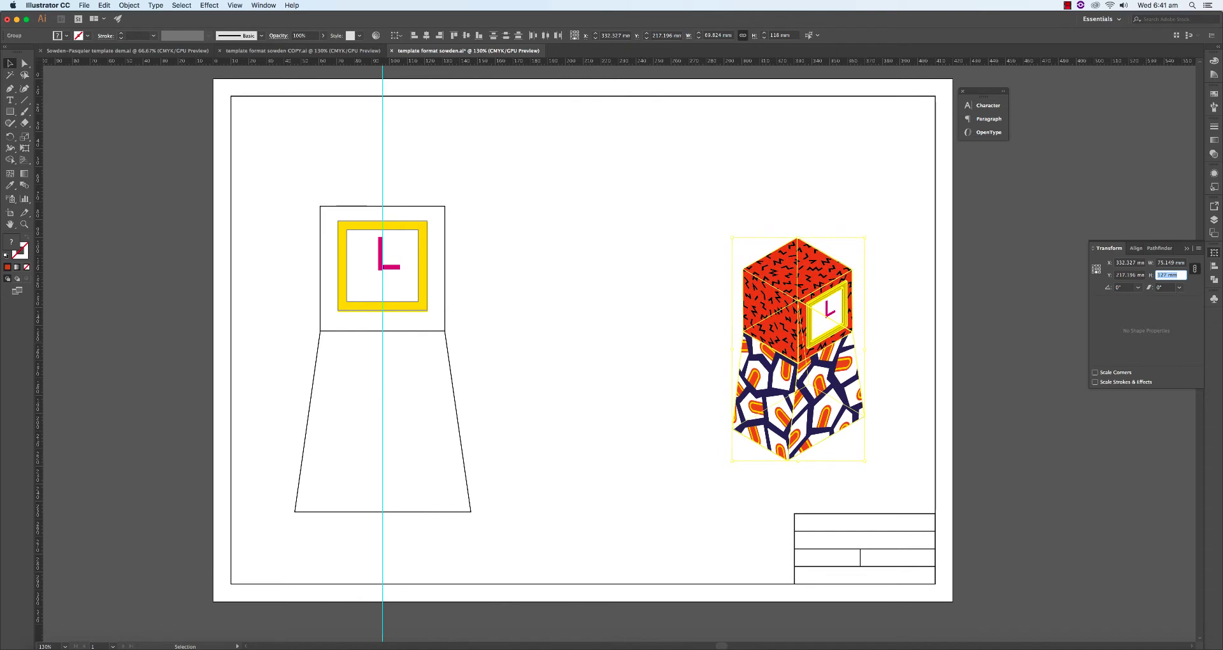
key("Up")
key("Up")
key("Up")
key("Up")
key("Up")
key("Up")
key("Up")
key("Up")
key("Up")
key("Up")
key("Up")
key("Up")
key("Up")
key("Up")
key("Up")
key("Up")
key("Up")
key("Up")
key("Up")
key("Up")
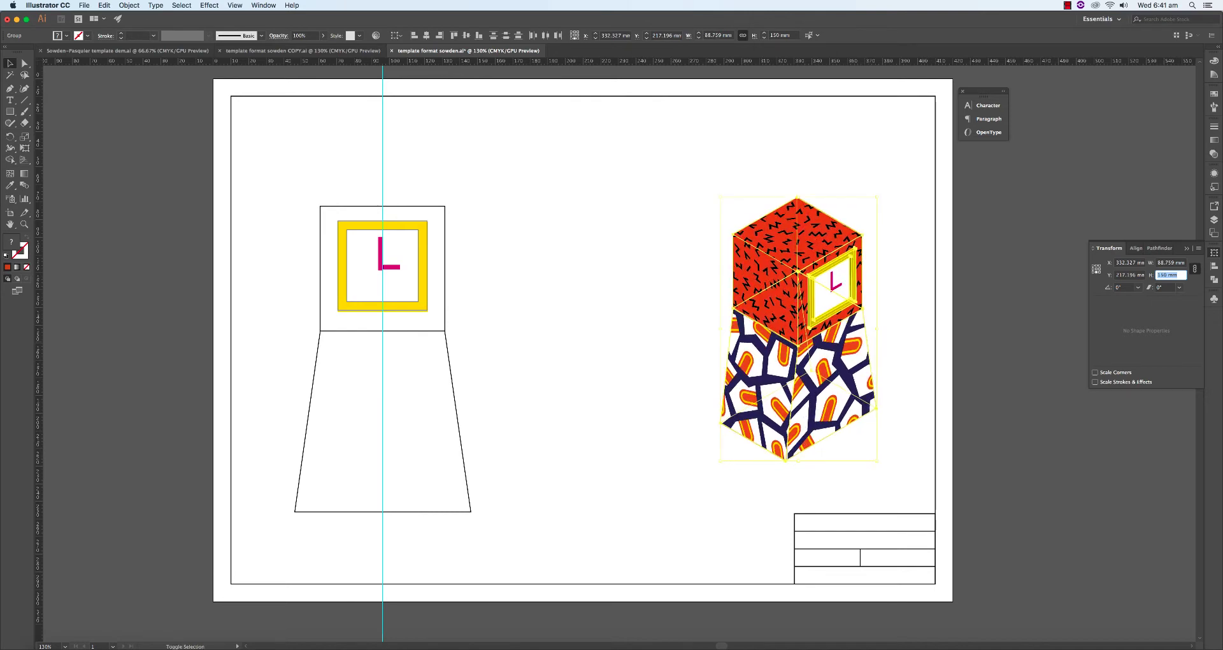
key("Return")
left_click_drag(816, 419, 819, 342)
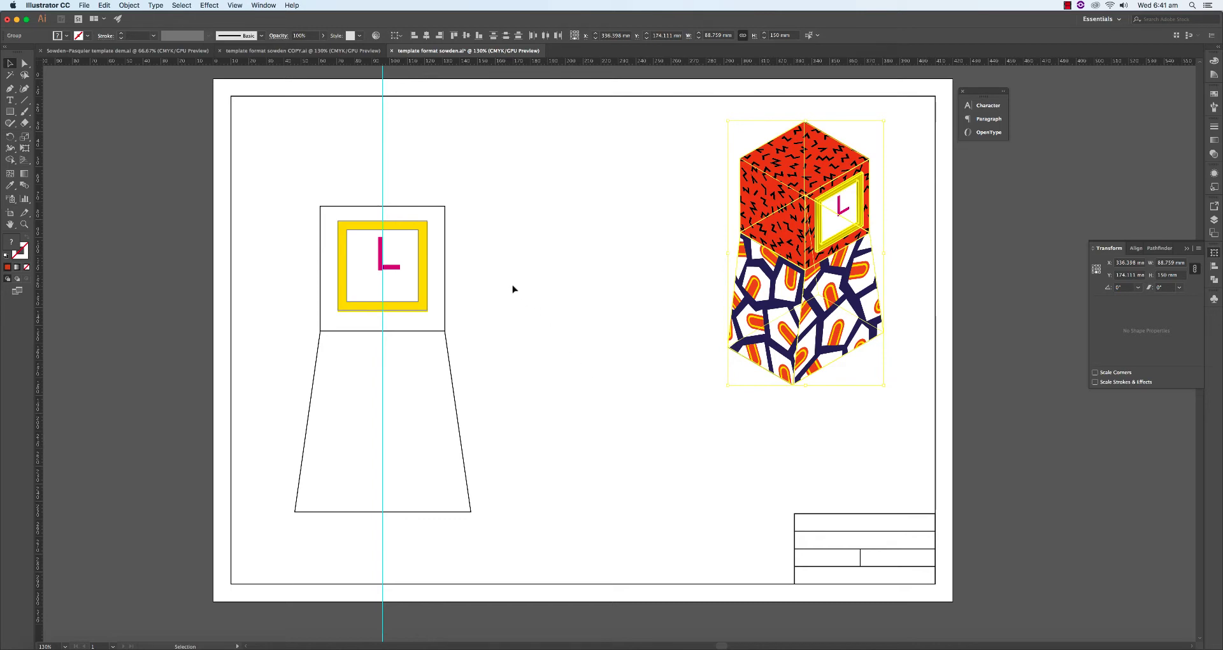
left_click(551, 354)
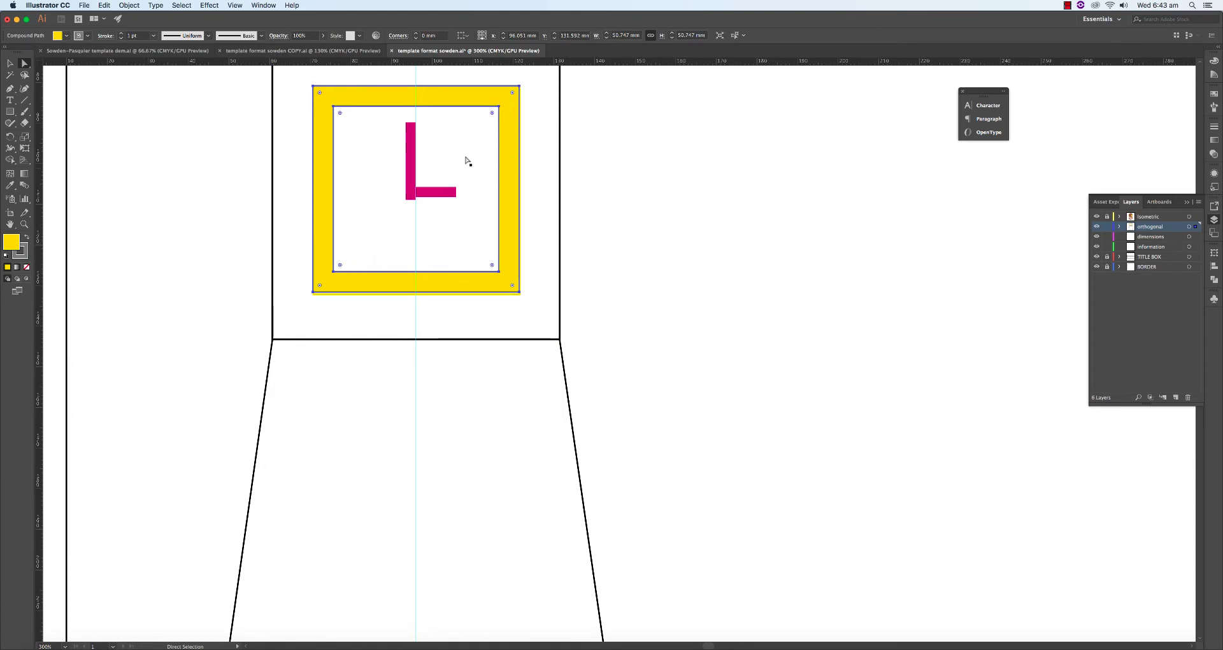
Step: Separate the yellow clock frame from its opening with the Shape Builder tool and delete the inner yellow square
left_click(11, 159)
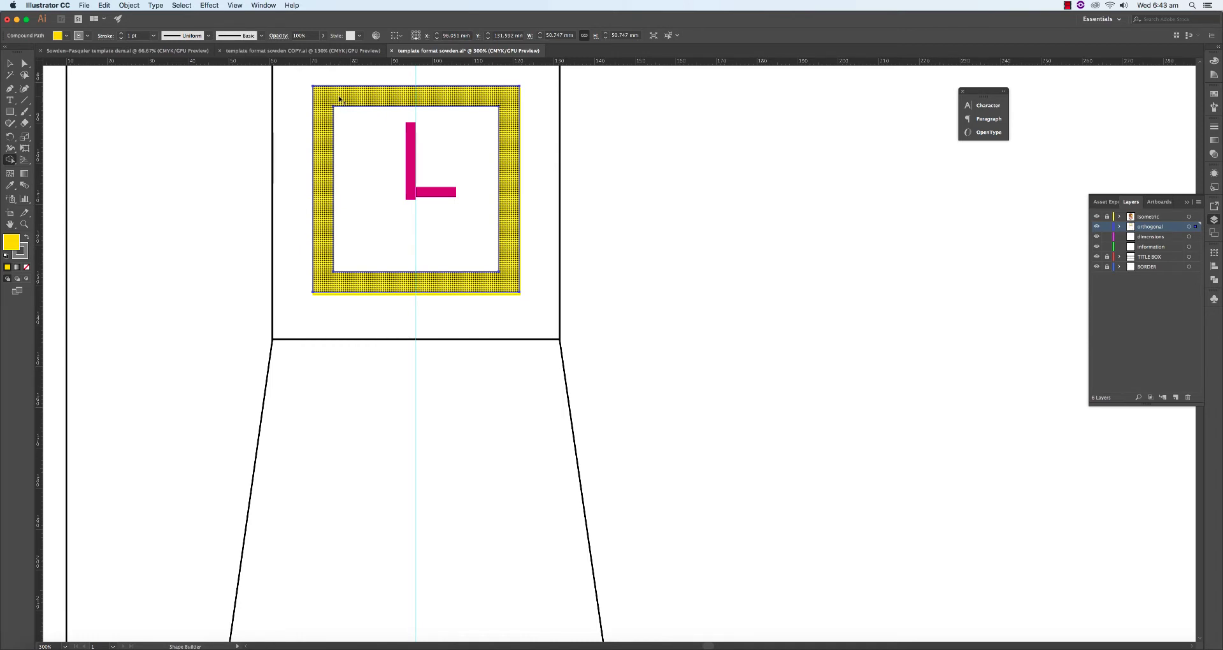
left_click(340, 99)
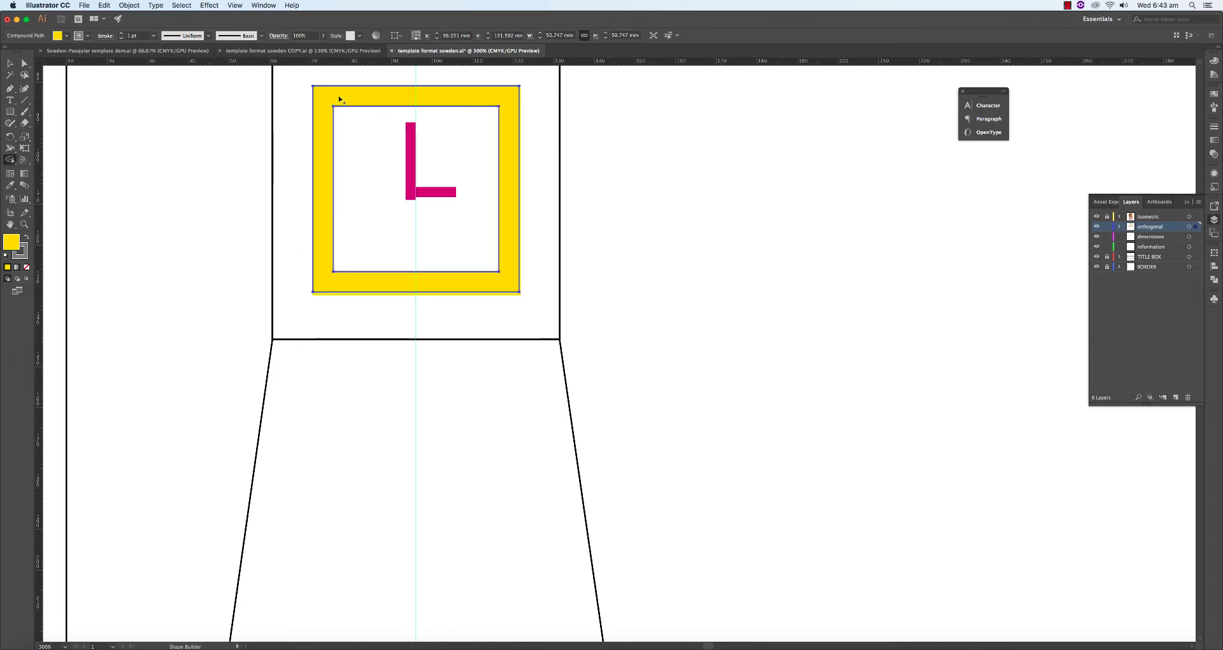
left_click(368, 134)
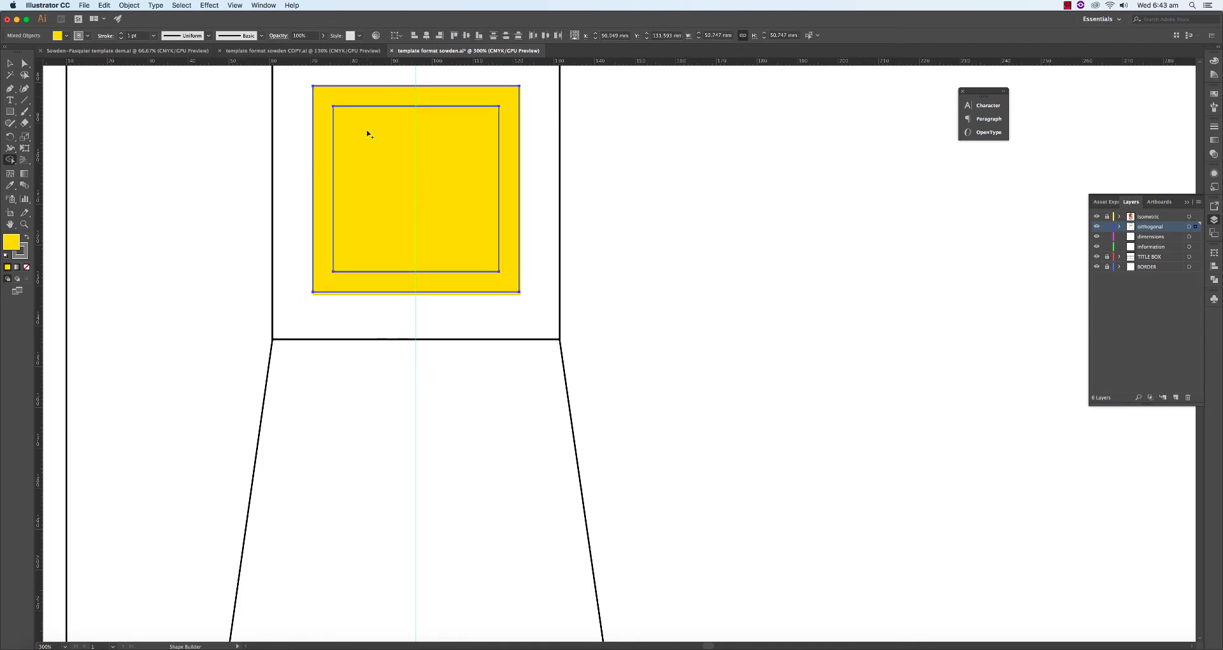
left_click(24, 63)
left_click(142, 117)
left_click(8, 64)
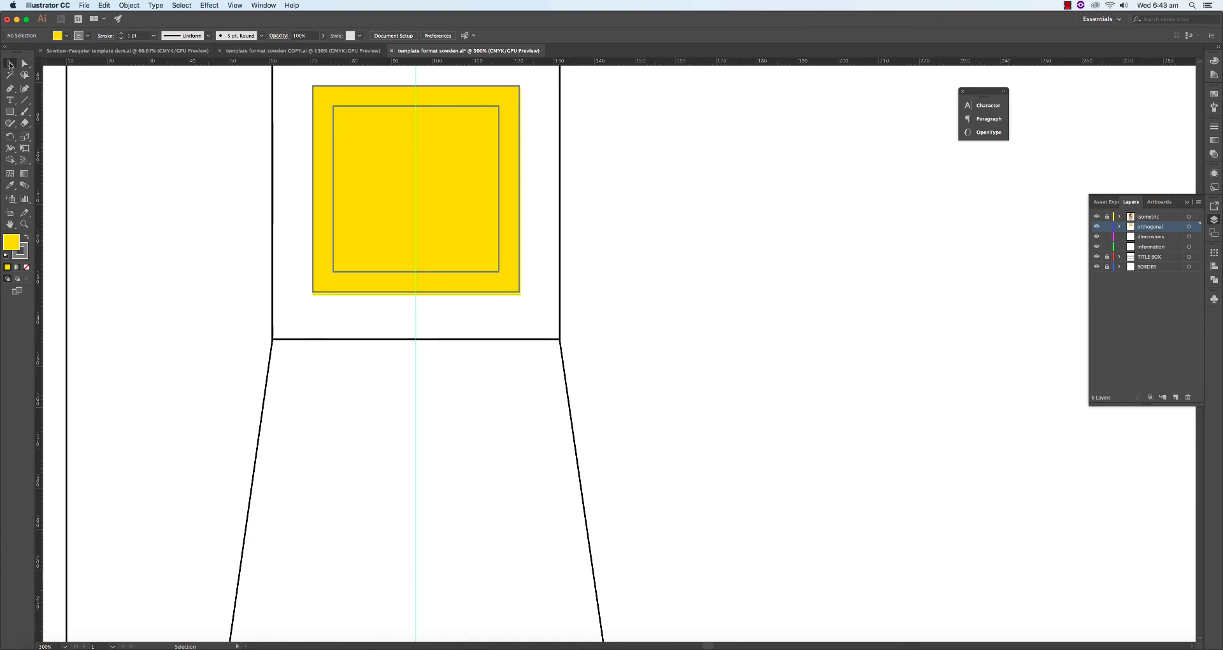
left_click(382, 160)
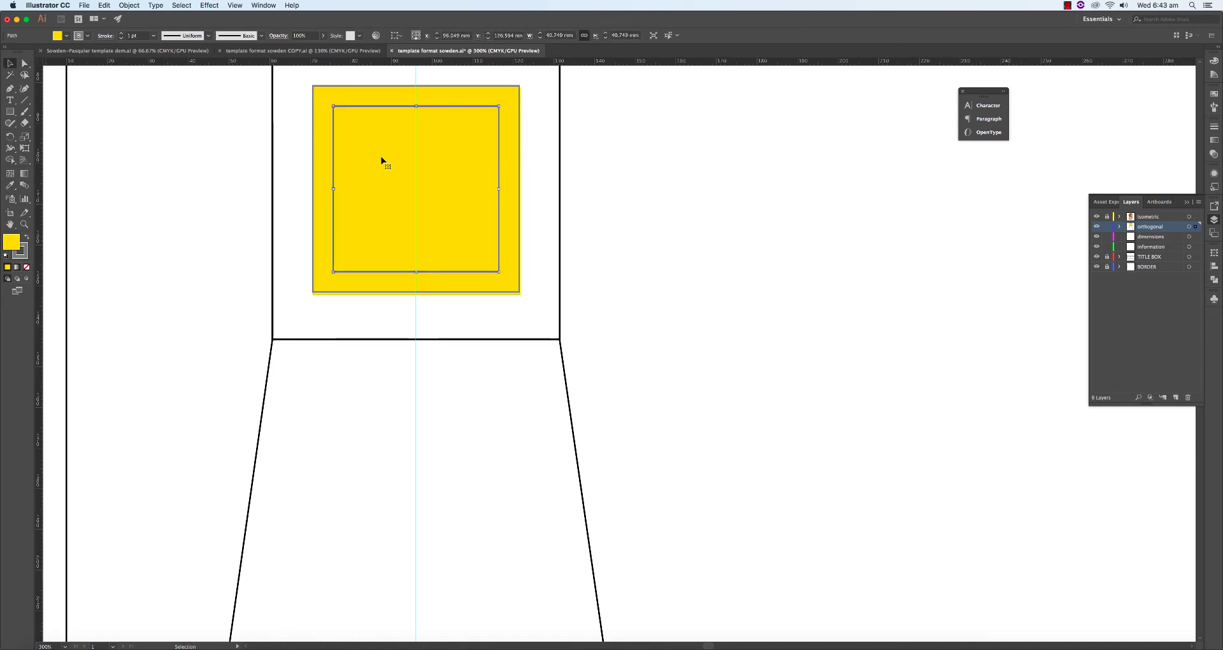
key("Delete")
Step: Centre the clock frame on the vertical guide inside the upper square and reset it to the default white fill and black stroke
left_click(379, 103)
left_click_drag(379, 103, 593, 115)
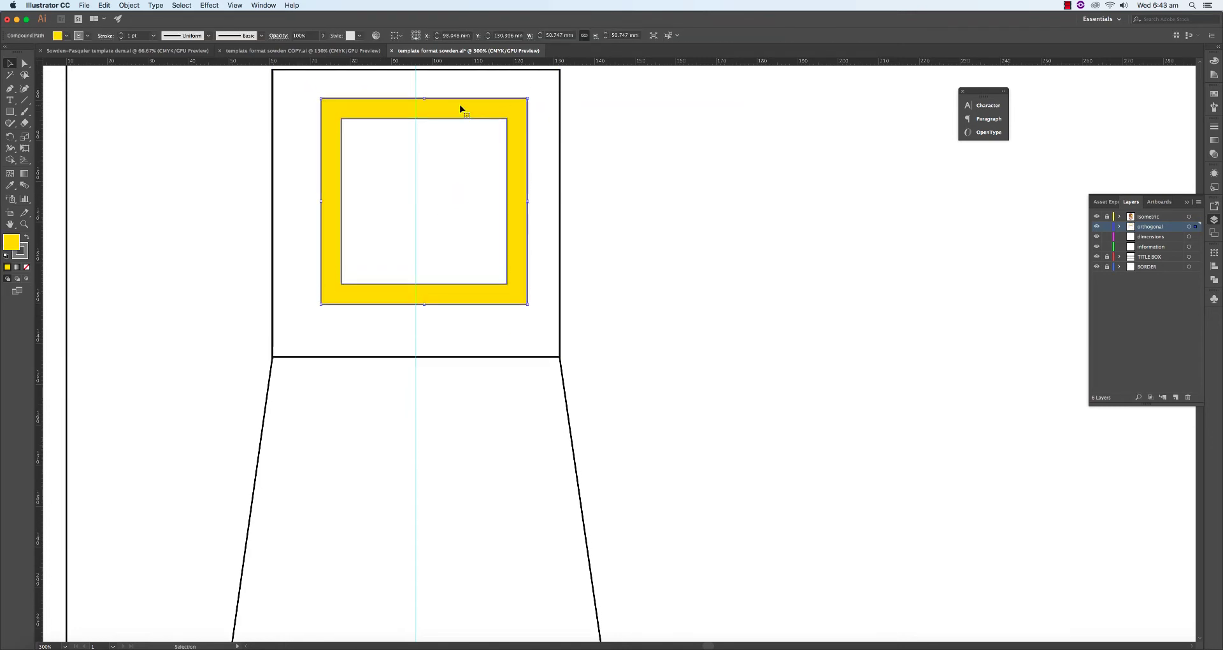
scroll(437, 115, "up", 2)
left_click_drag(491, 166, 483, 169)
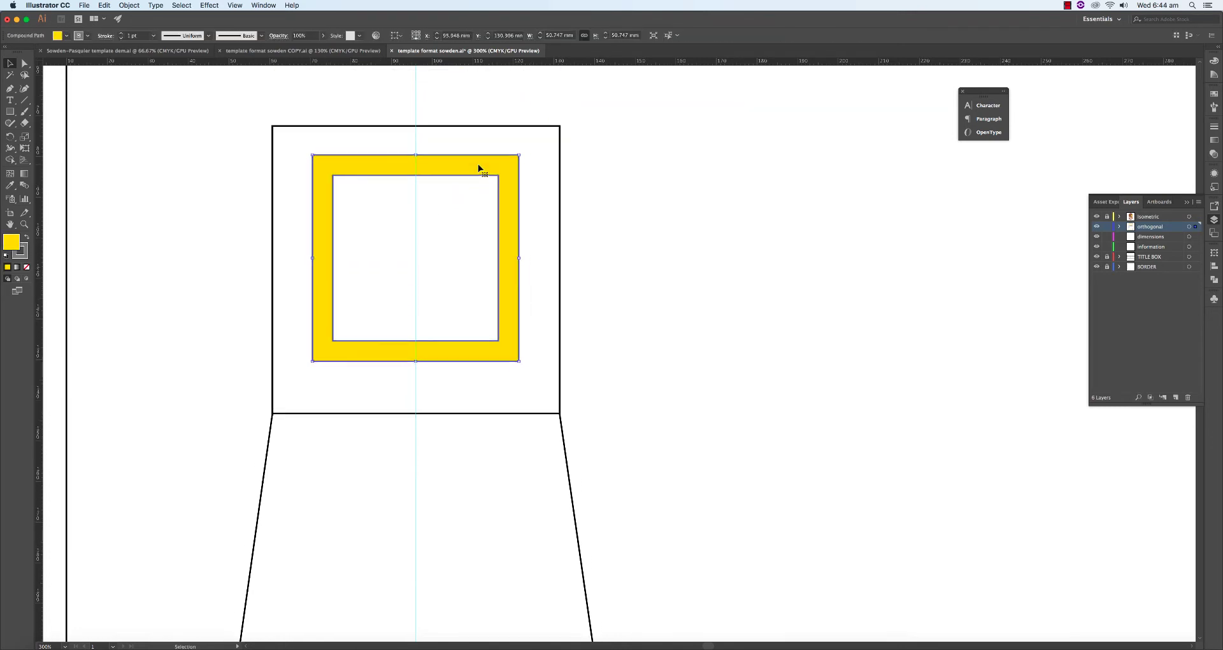
key("d")
left_click(688, 219)
Step: Draw a narrow clock-hand rectangle about 2.8 by 15.9 mm over the vertical guide inside the inner square
key("super+minus")
key("super+minus")
key("m")
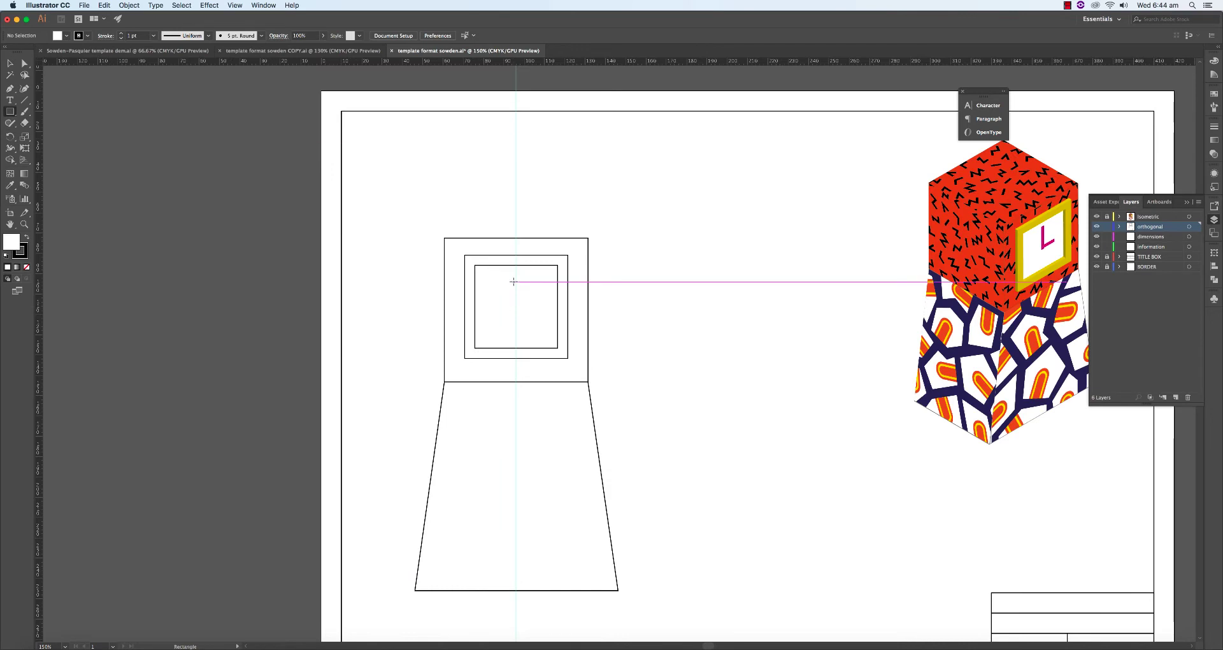
mouse_move(513, 281)
left_mouse_down()
mouse_move(521, 337)
mouse_move(519, 314)
left_mouse_up()
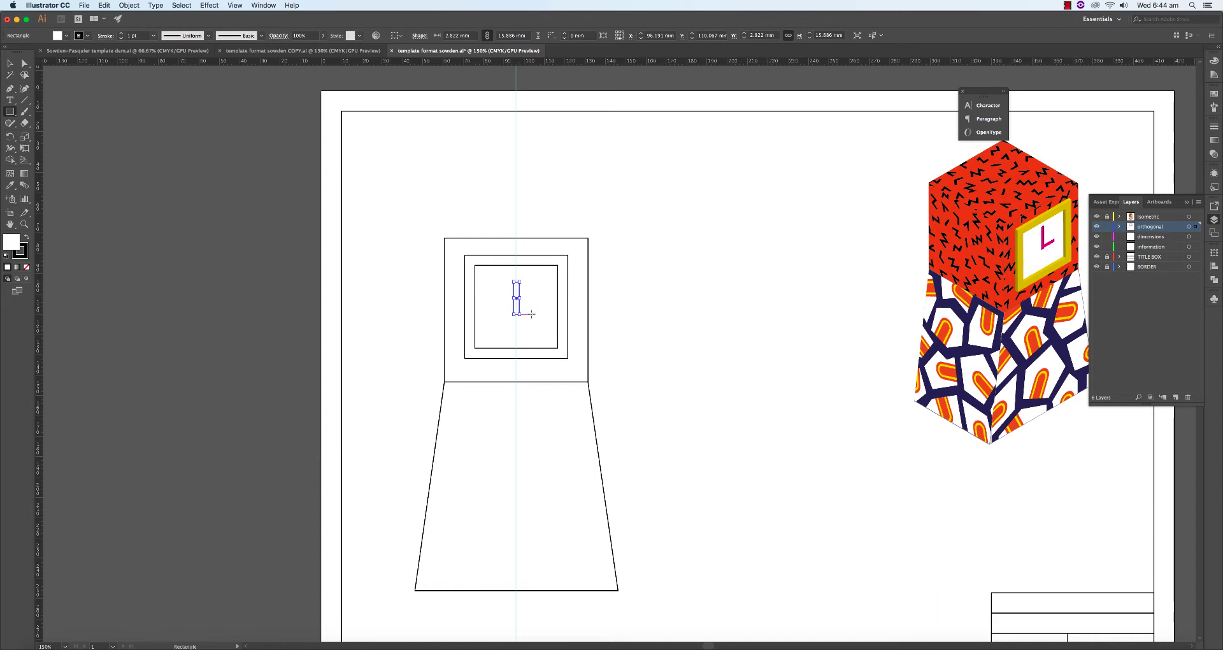
left_click(10, 63)
left_click(646, 333)
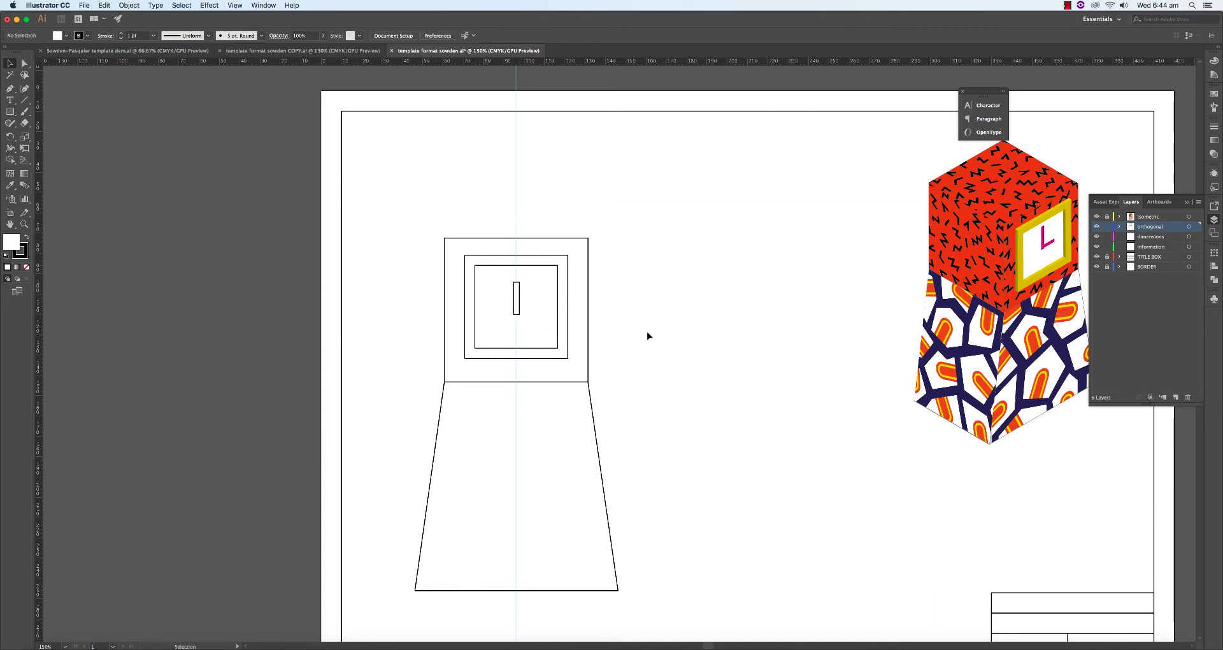
Step: Duplicate the clock-hand rectangle in place, directly over the original
left_click(516, 307)
key("a")
key("v")
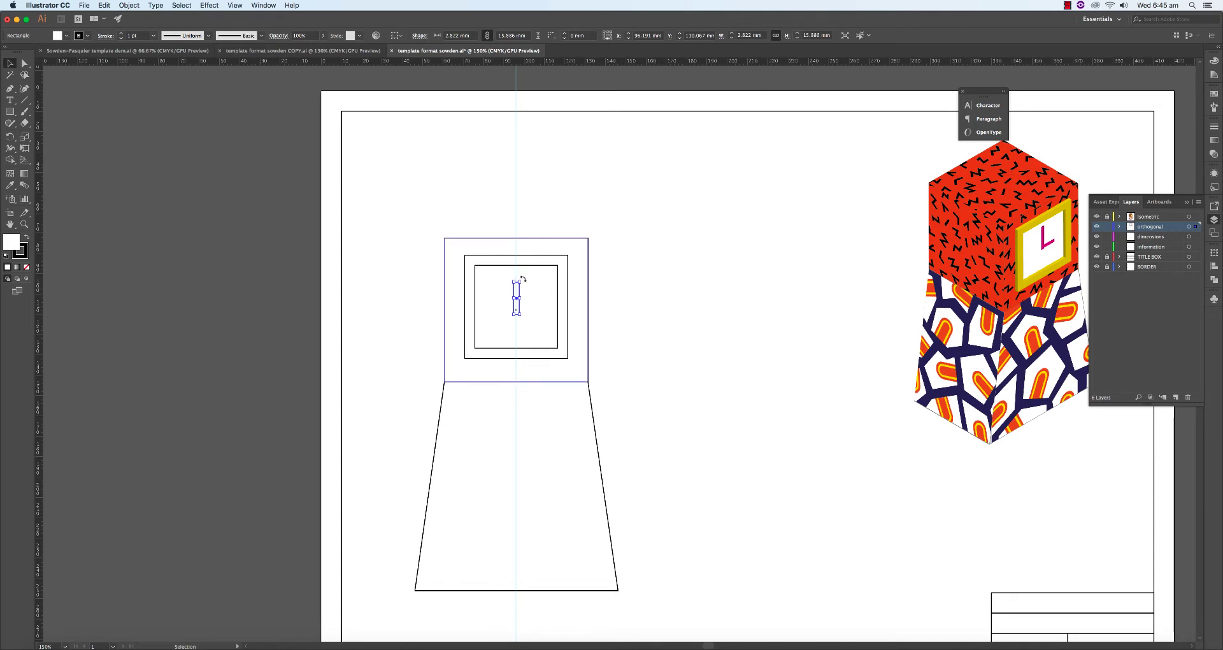
left_click_drag(522, 278, 534, 289)
key("Escape")
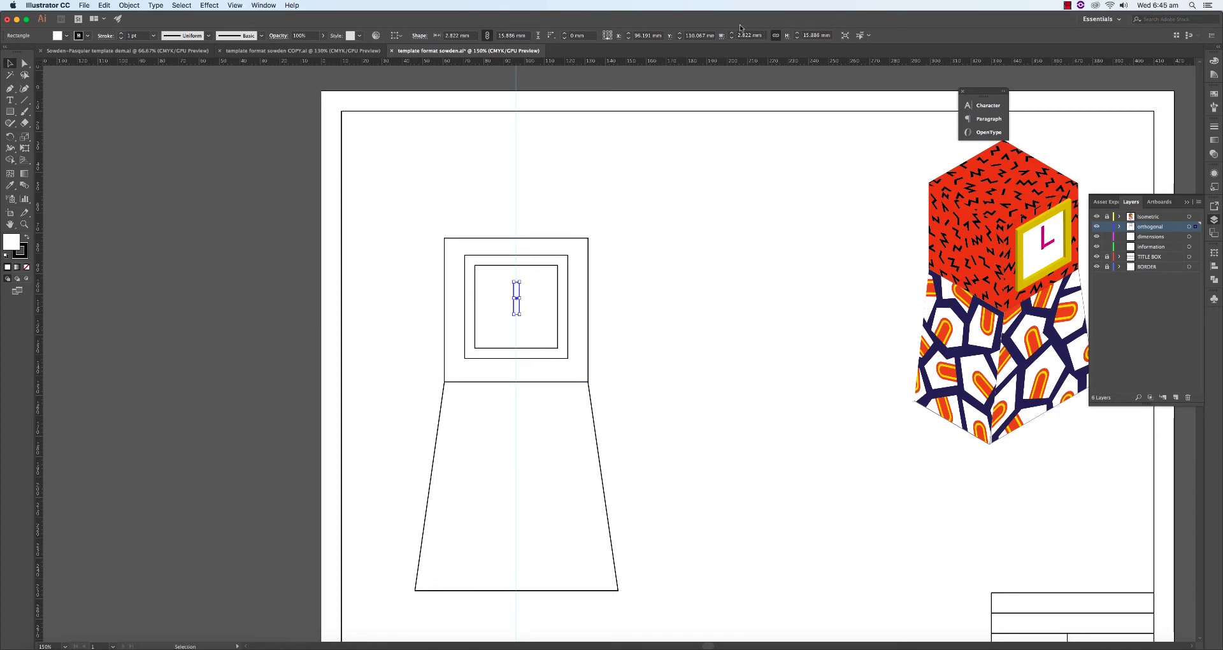
Step: Set the duplicate hand's height to 11 mm with width and height unlinked, and rotate it to 270° so it lies horizontally
left_click(1214, 254)
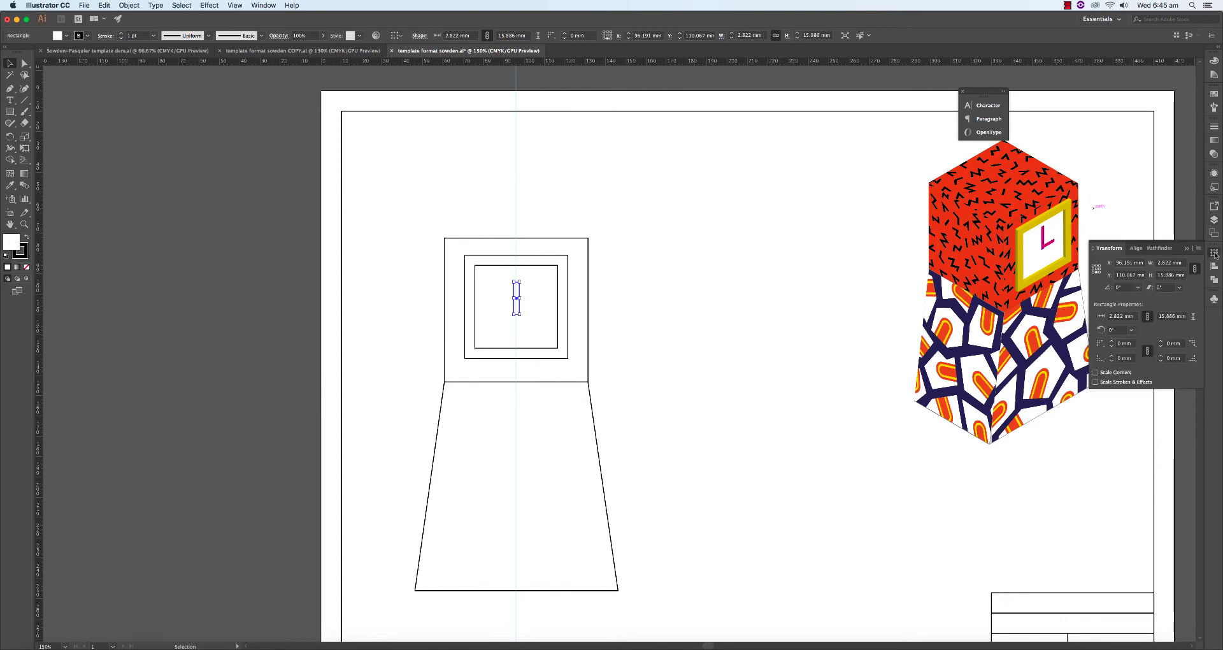
left_click(1194, 269)
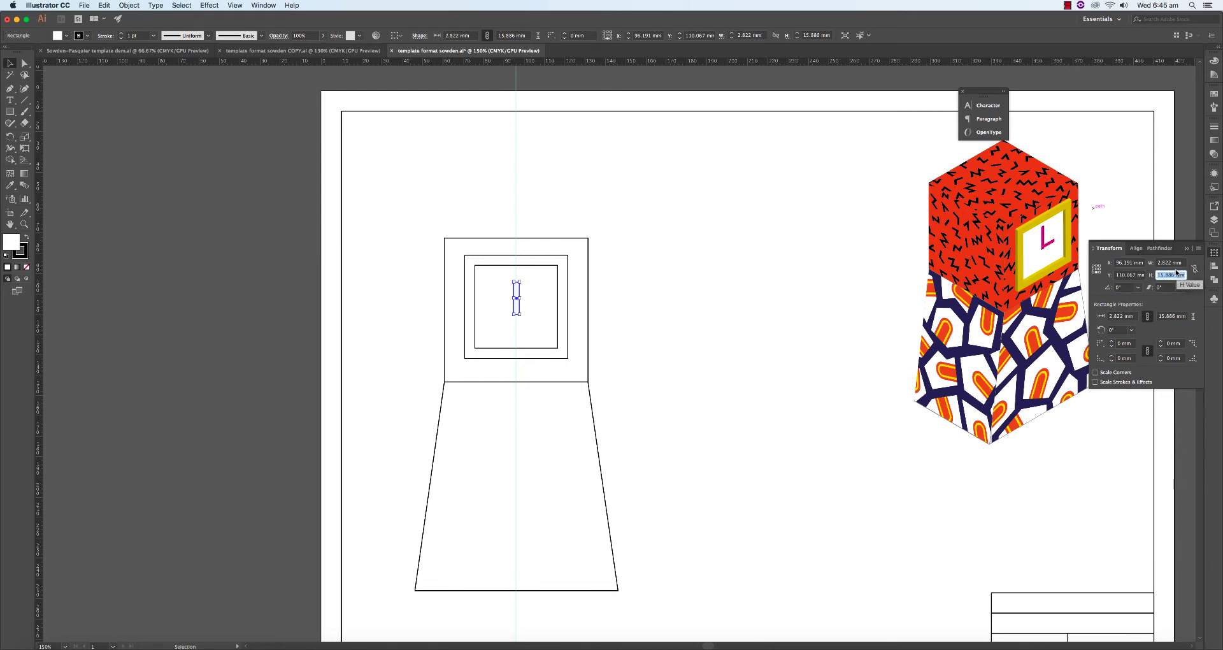
type("9")
key("Return")
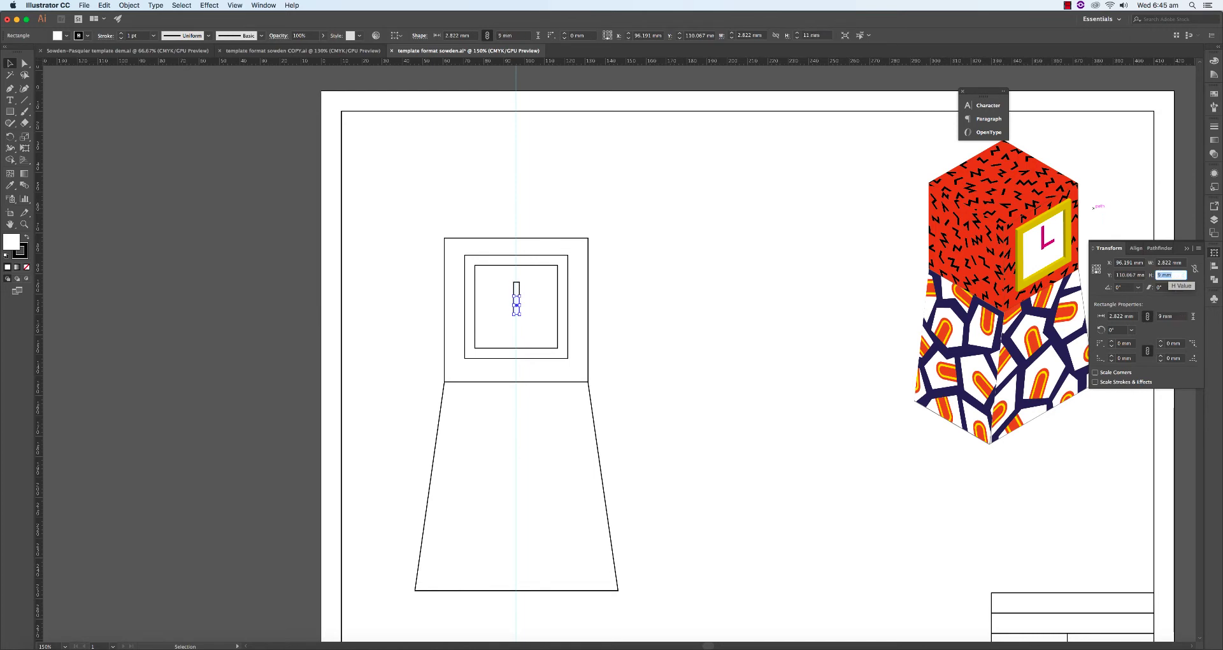
key("Up")
key("Up")
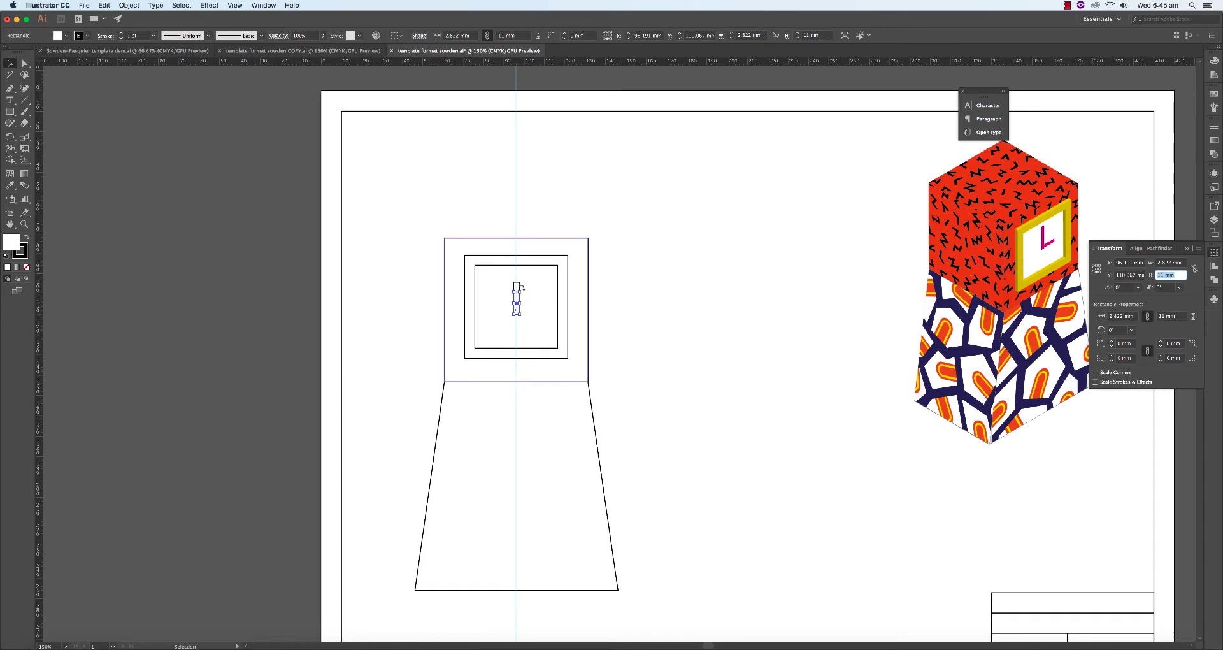
left_click_drag(523, 289, 540, 311)
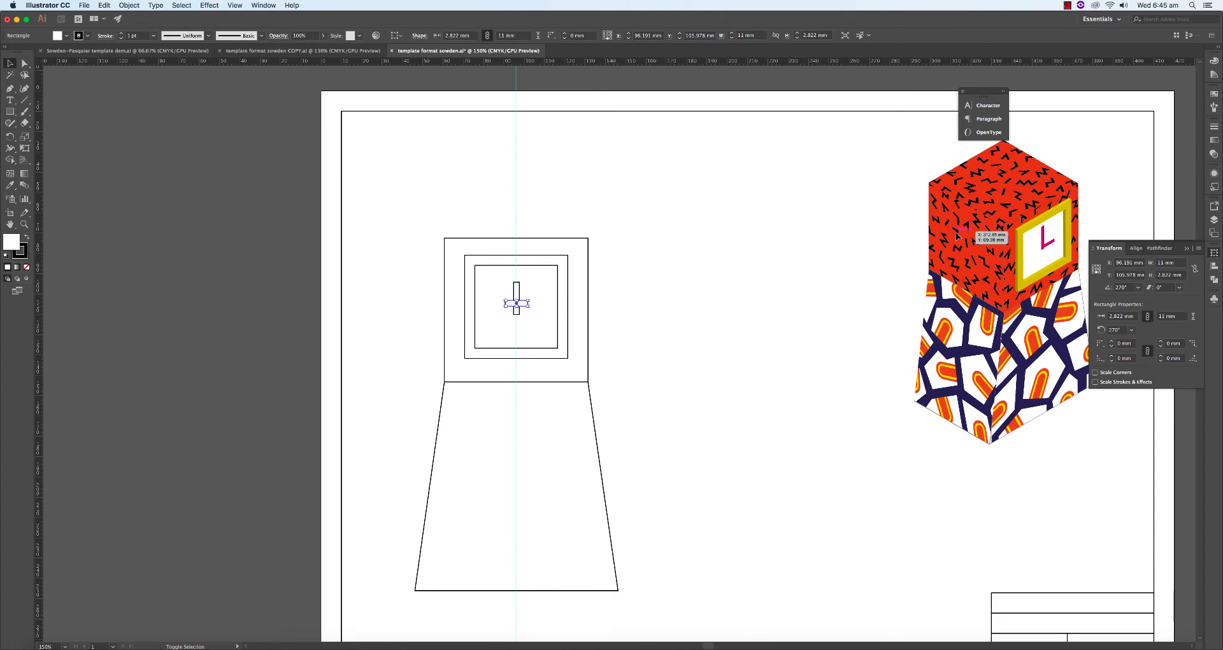
Step: Nudge the horizontal clock hand right and down so it forms an L with the lower end of the vertical hand
key("Right")
key("Right")
key("Right")
key("Right")
key("Down")
key("Down")
key("Down")
key("Down")
key("Down")
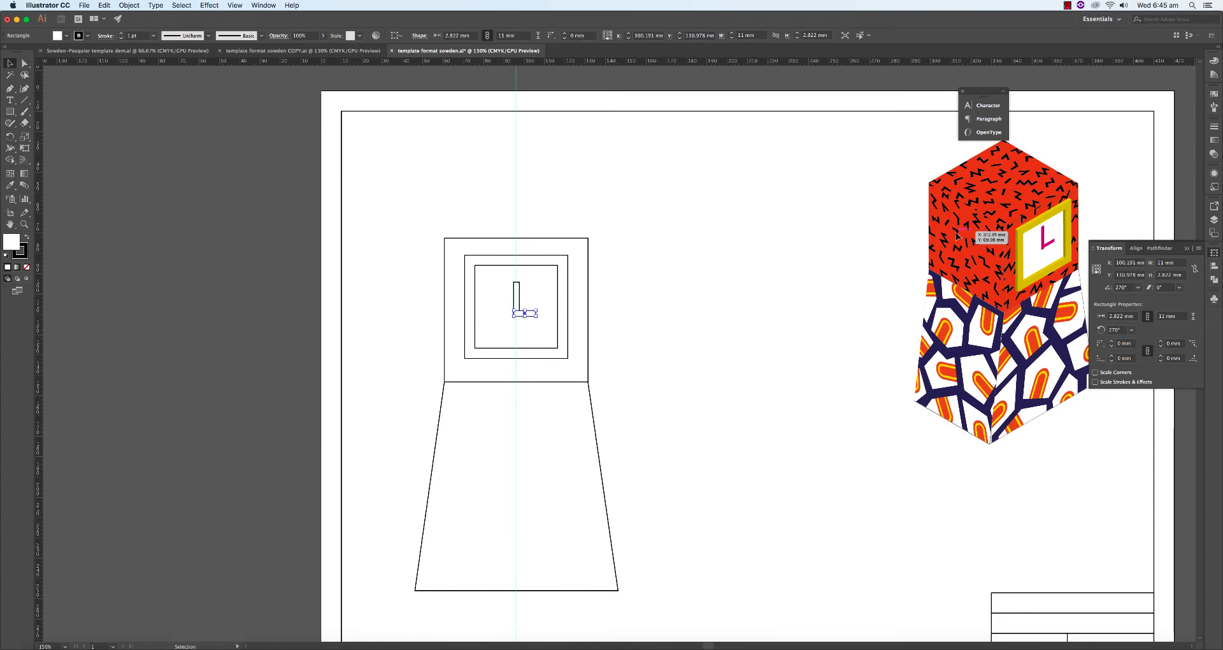
key("Up")
key("Up")
key("Up")
left_click(756, 247)
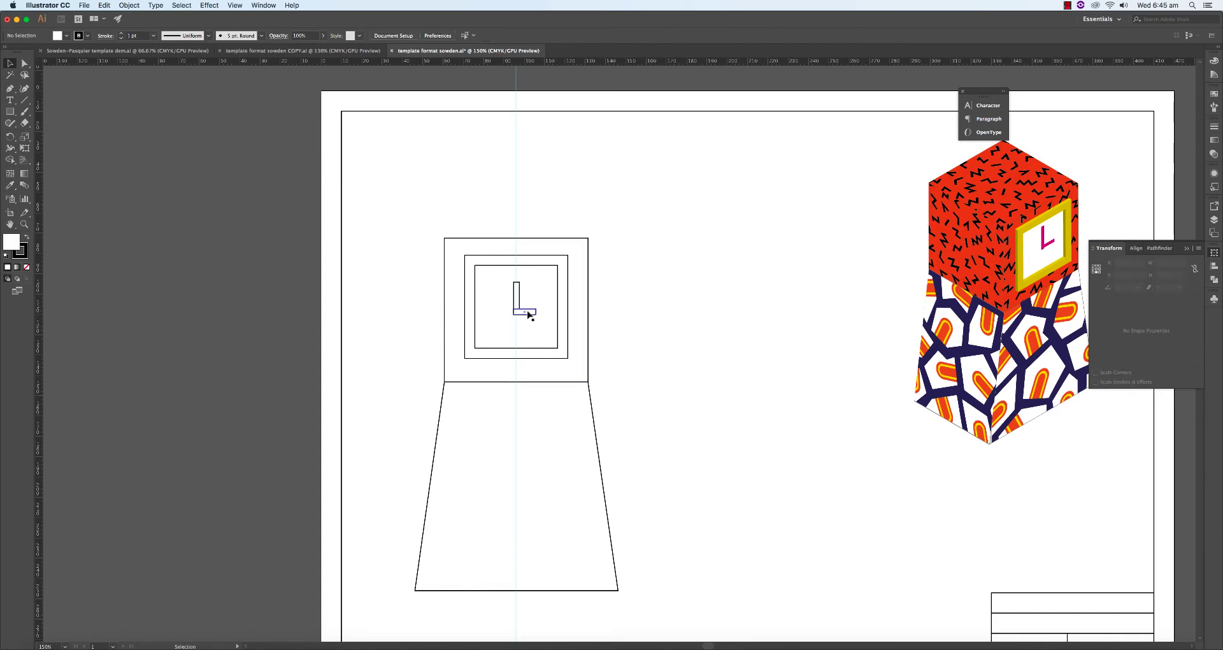
Step: Send the horizontal clock hand to the back of the stacking order
key("a")
key("super+equal")
key("super+equal")
key("super+equal")
key("super+equal")
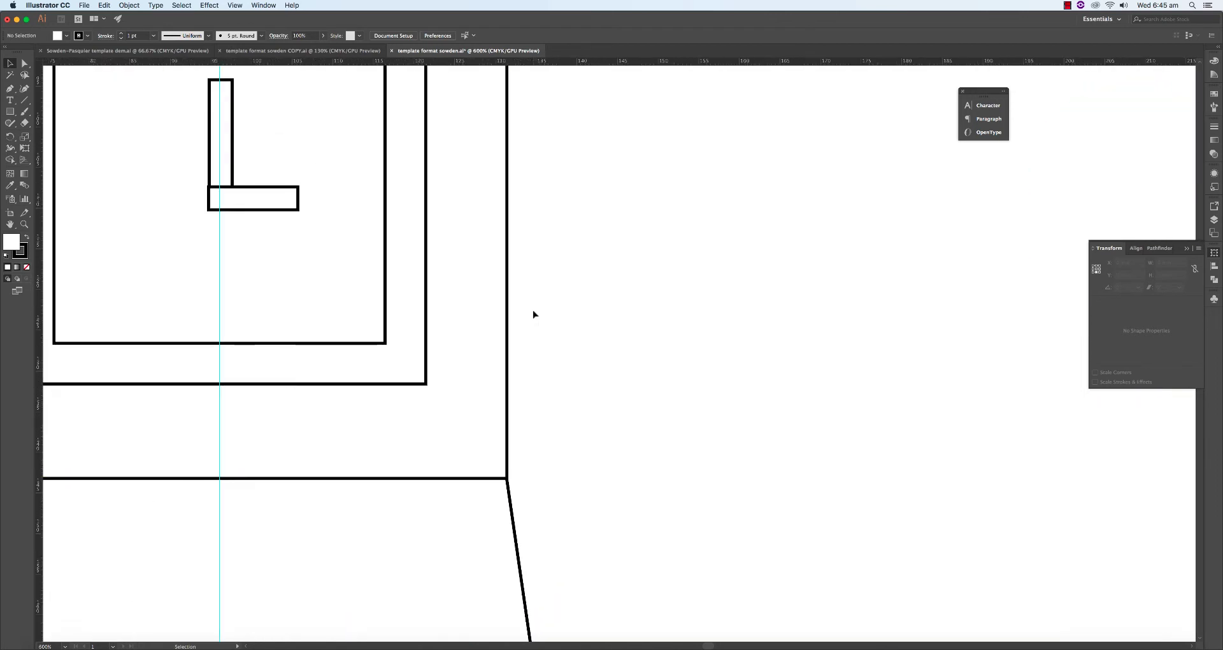
left_click_drag(287, 279, 491, 353)
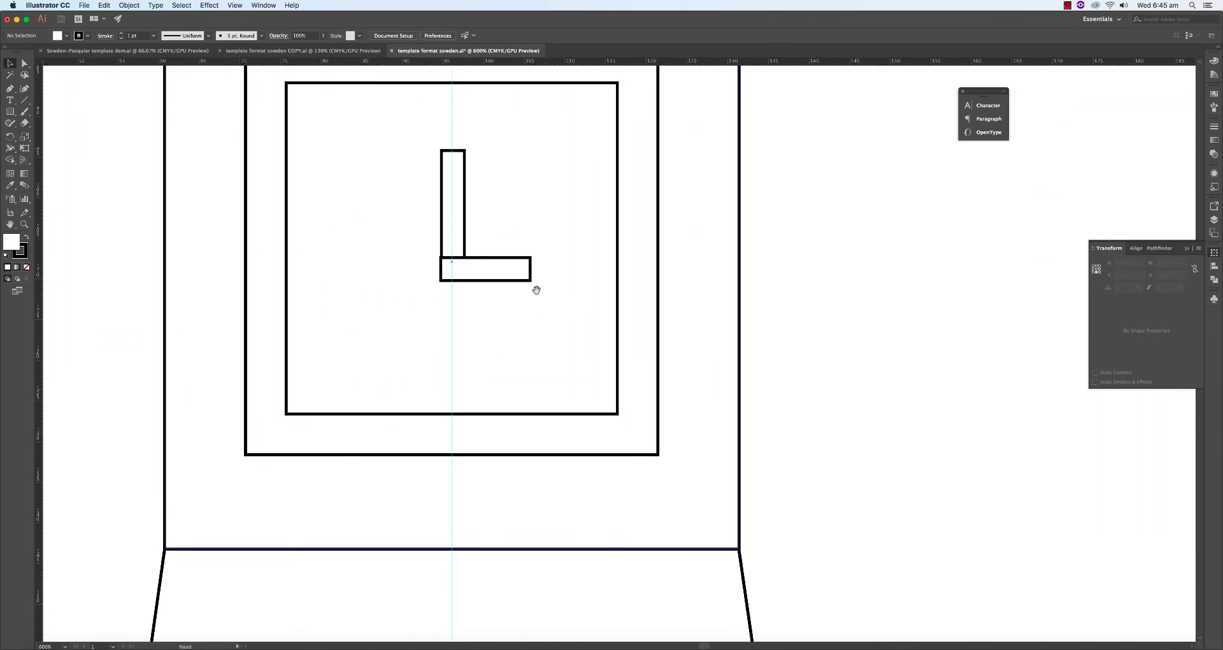
left_click(498, 275)
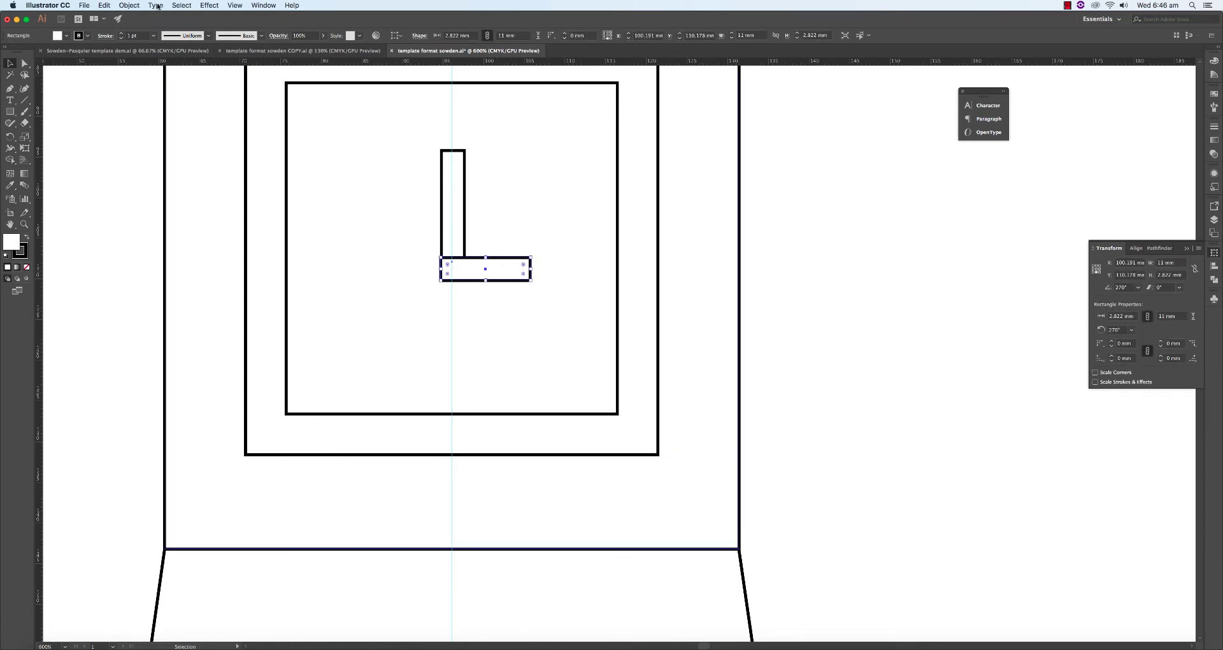
left_click(129, 5)
mouse_move(135, 28)
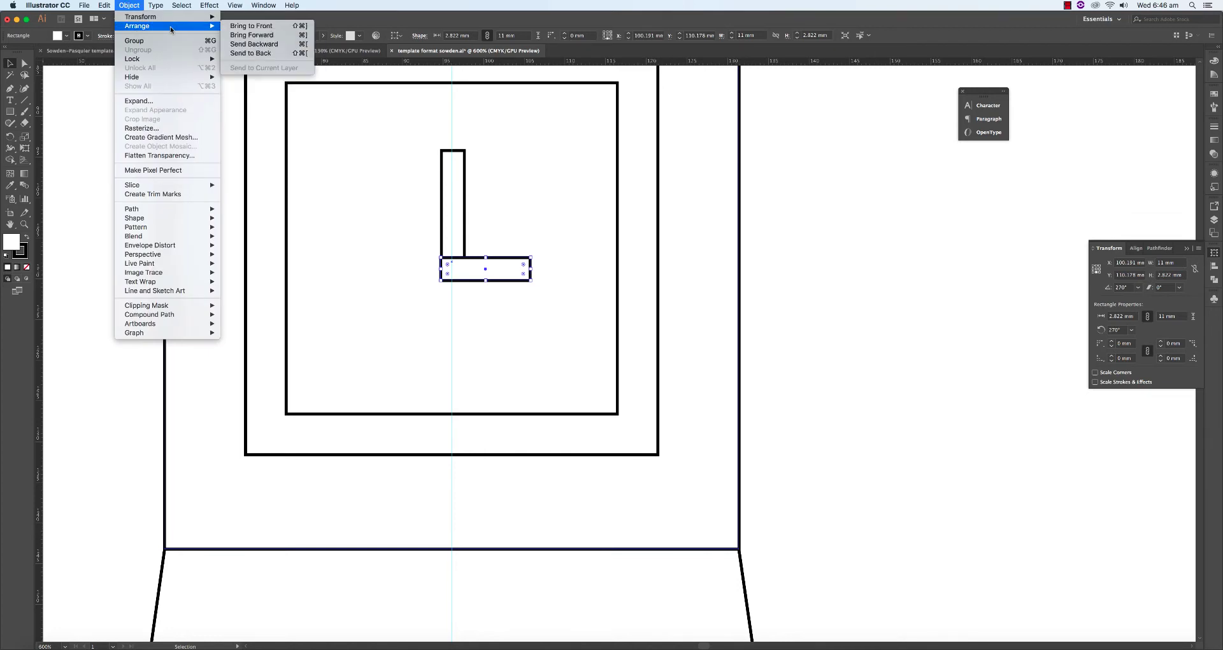
left_click(249, 53)
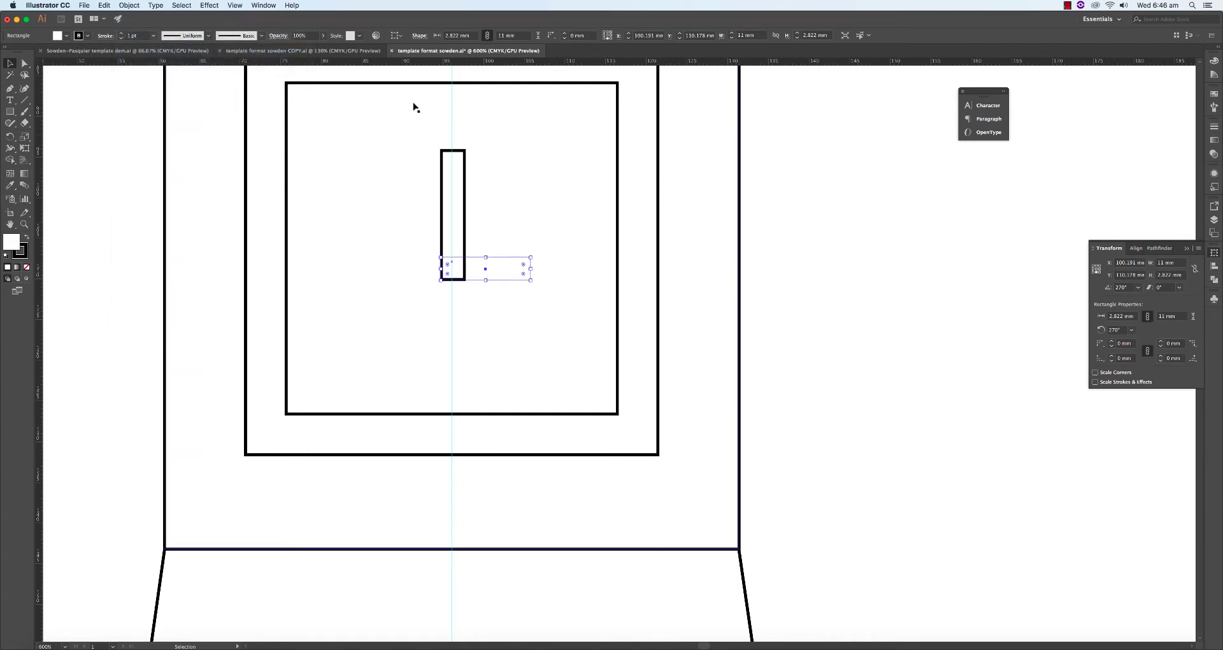
Step: Bring the horizontal clock hand forward so it sits above the clock face but behind the vertical hand
left_click(129, 5)
mouse_move(166, 25)
left_click(273, 38)
left_click(782, 192)
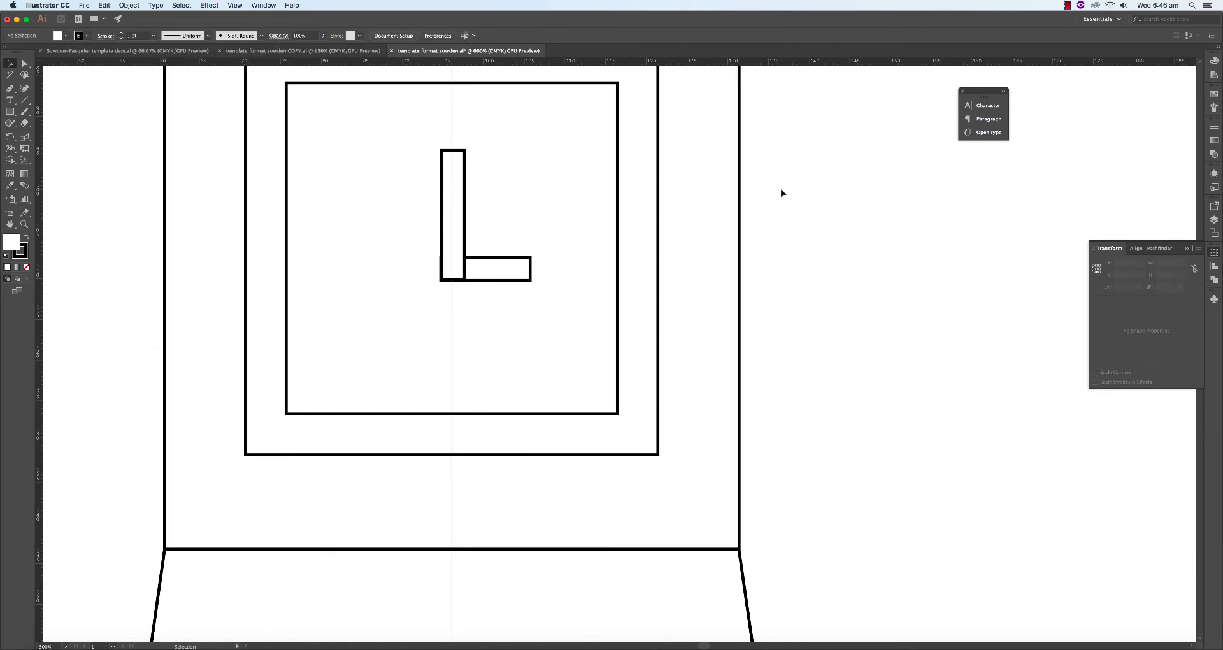
Step: Scale the complete front view, including the frame, hands and base, proportionally to a width of 60 mm
key("super+minus")
key("super+minus")
key("super+minus")
key("super+minus")
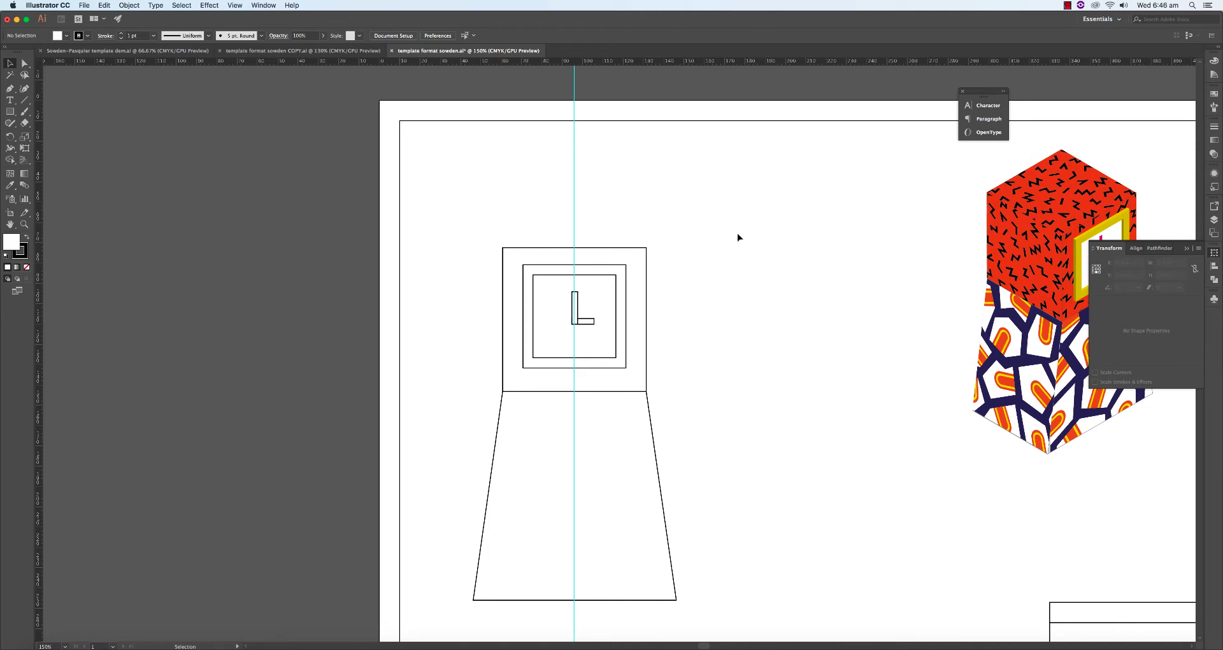
scroll(737, 237, "right", 3)
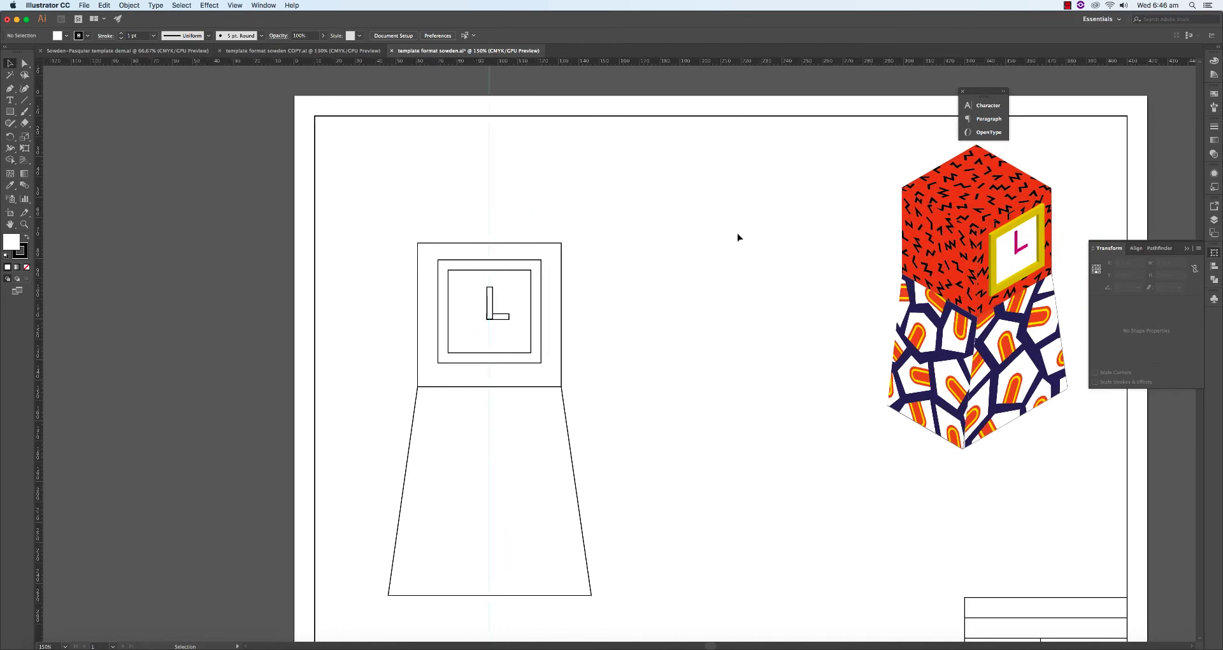
scroll(738, 237, "down", 2)
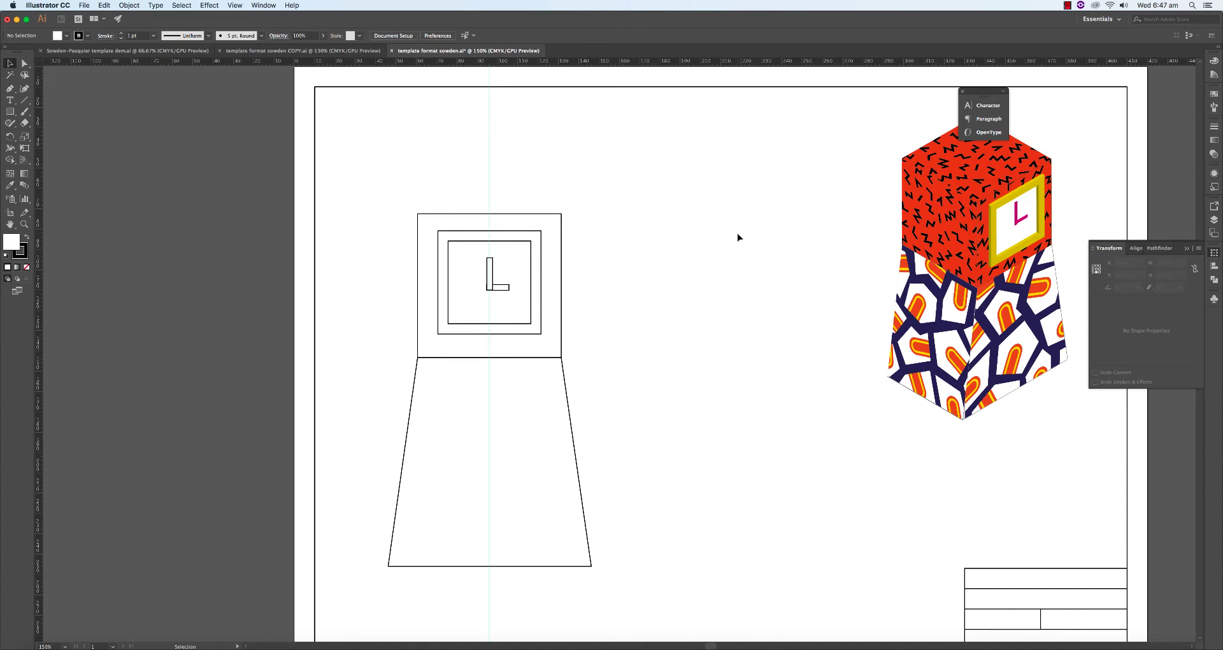
scroll(826, 476, "down", 5)
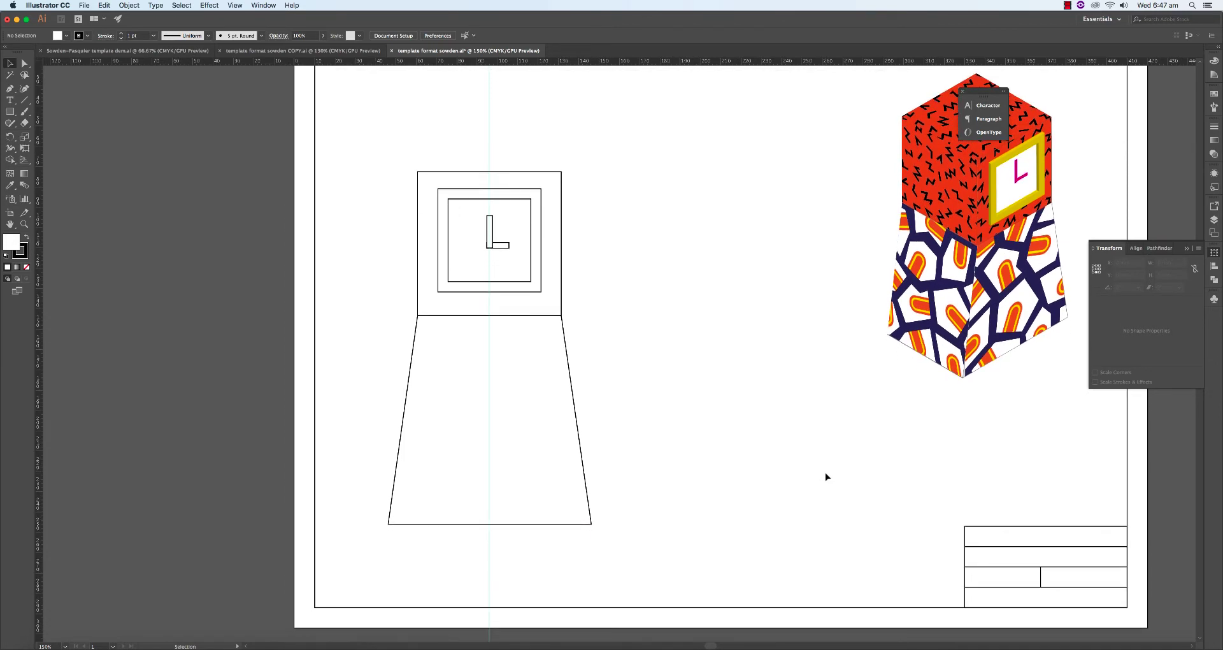
left_click_drag(363, 487, 639, 580)
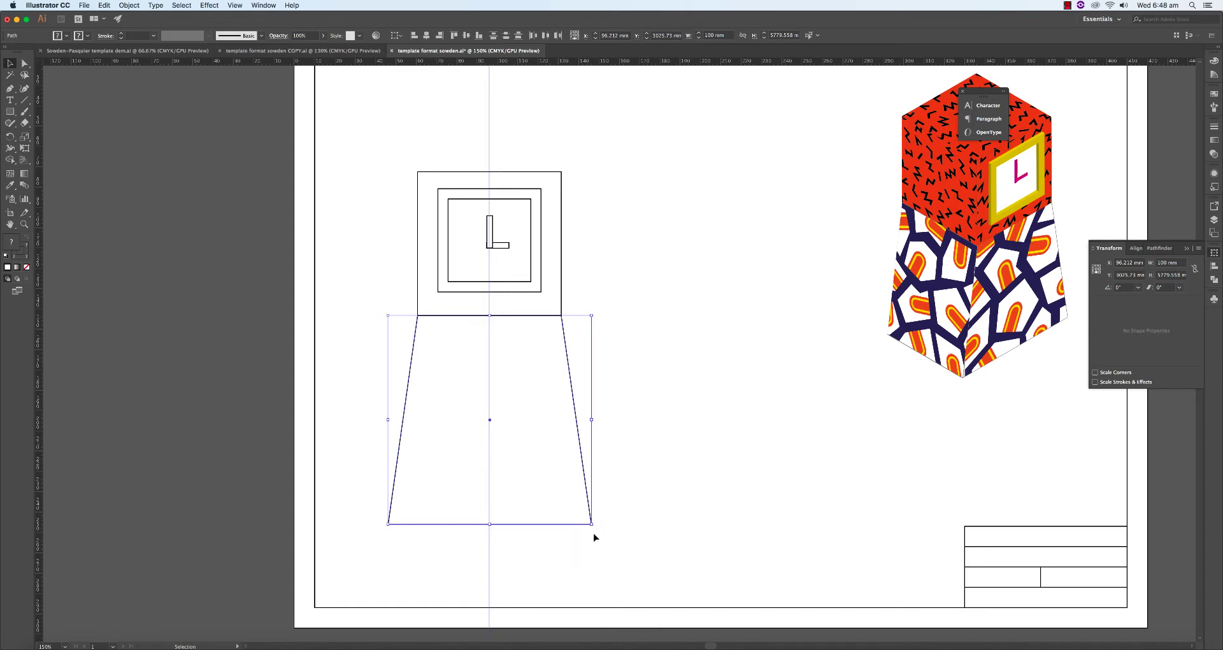
scroll(382, 267, "down", 1)
left_click_drag(347, 139, 670, 565)
left_click(714, 35)
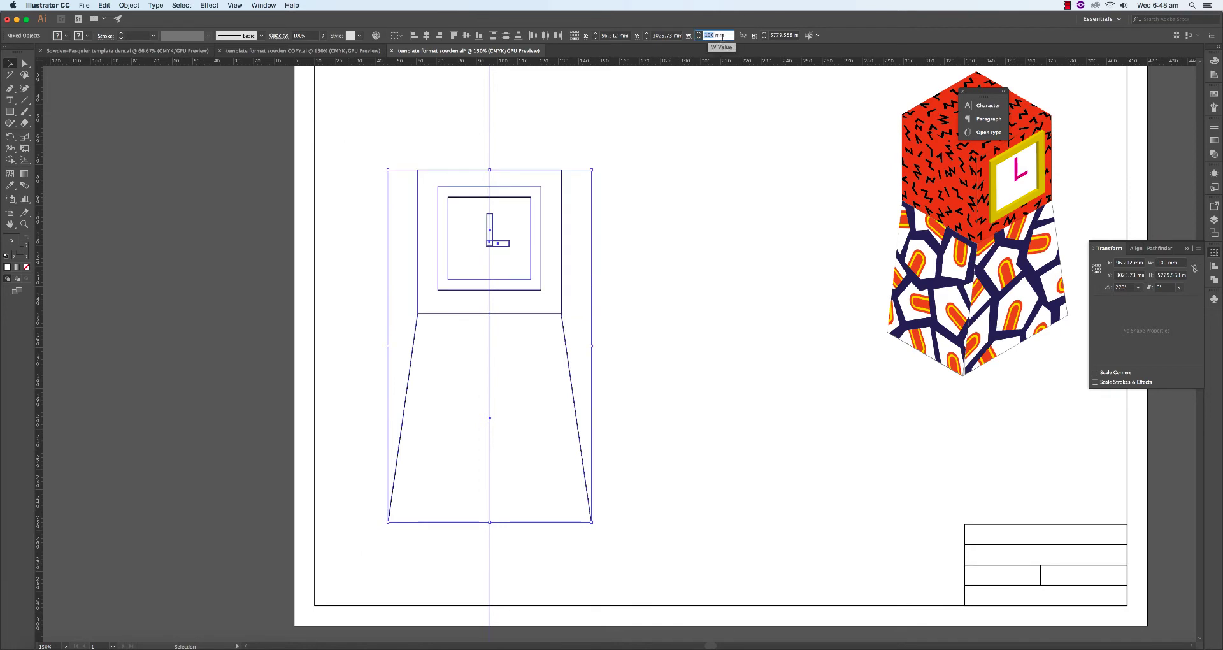
left_click(741, 36)
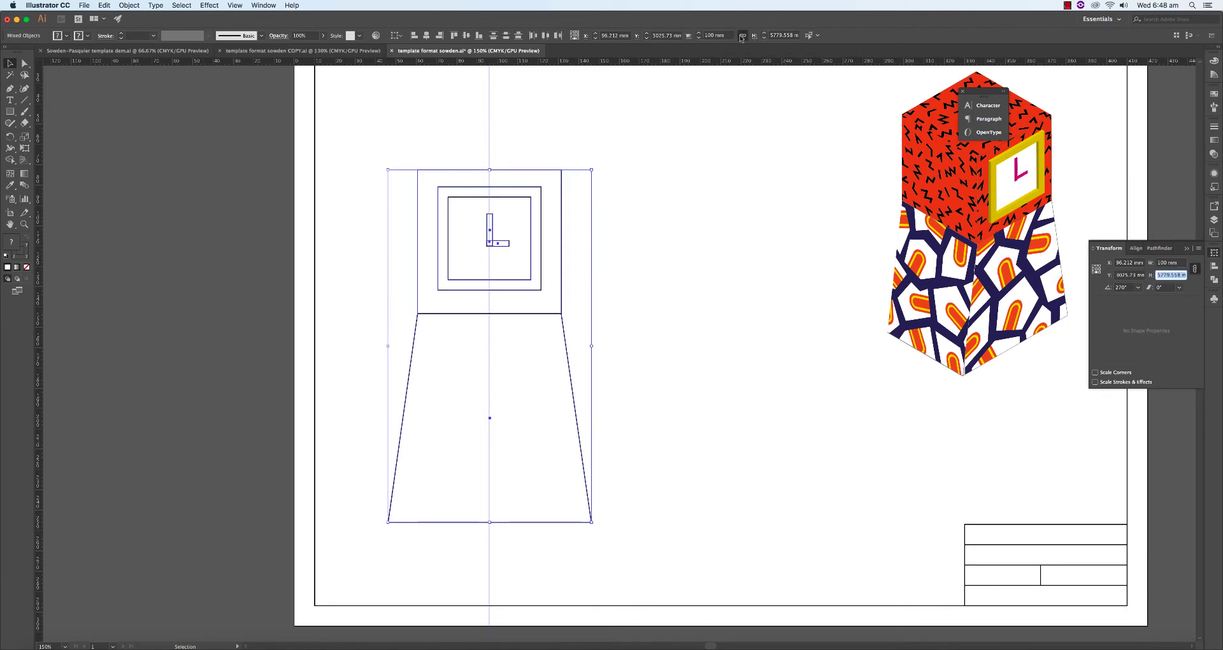
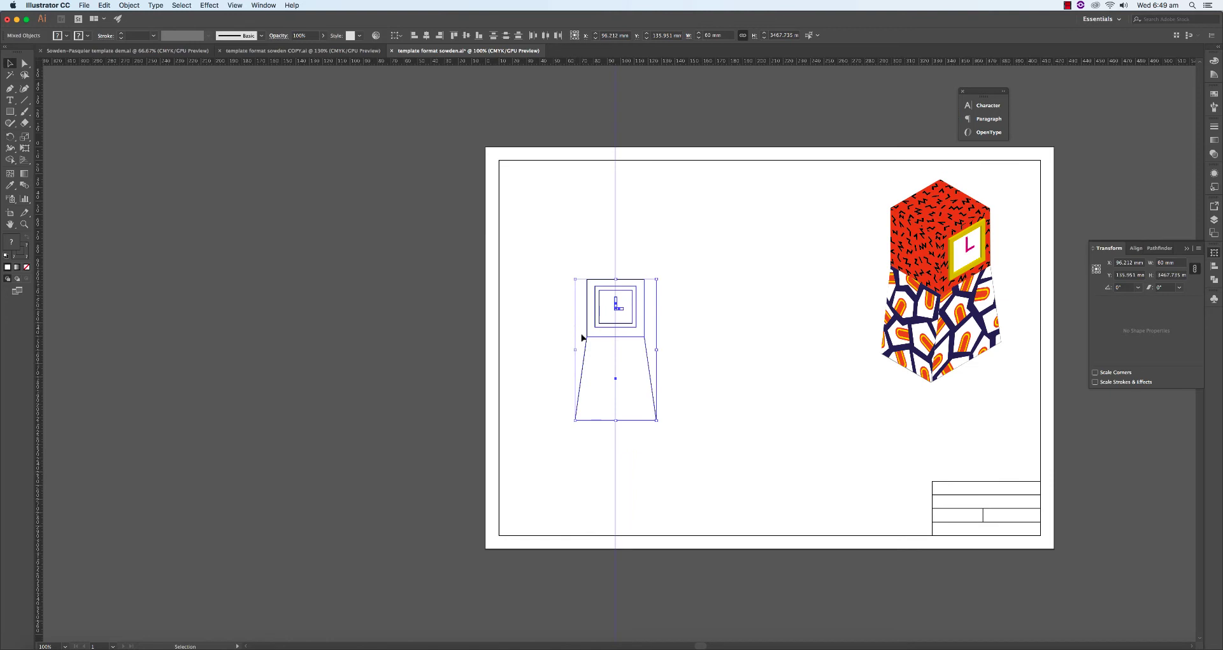
Step: Move the whole front view together with its centre guide to the lower-left area of the drawing sheet
scroll(611, 368, "right", 5)
left_click_drag(442, 262, 627, 494)
mouse_move(529, 341)
left_mouse_down()
mouse_move(529, 415)
mouse_move(489, 425)
left_mouse_up()
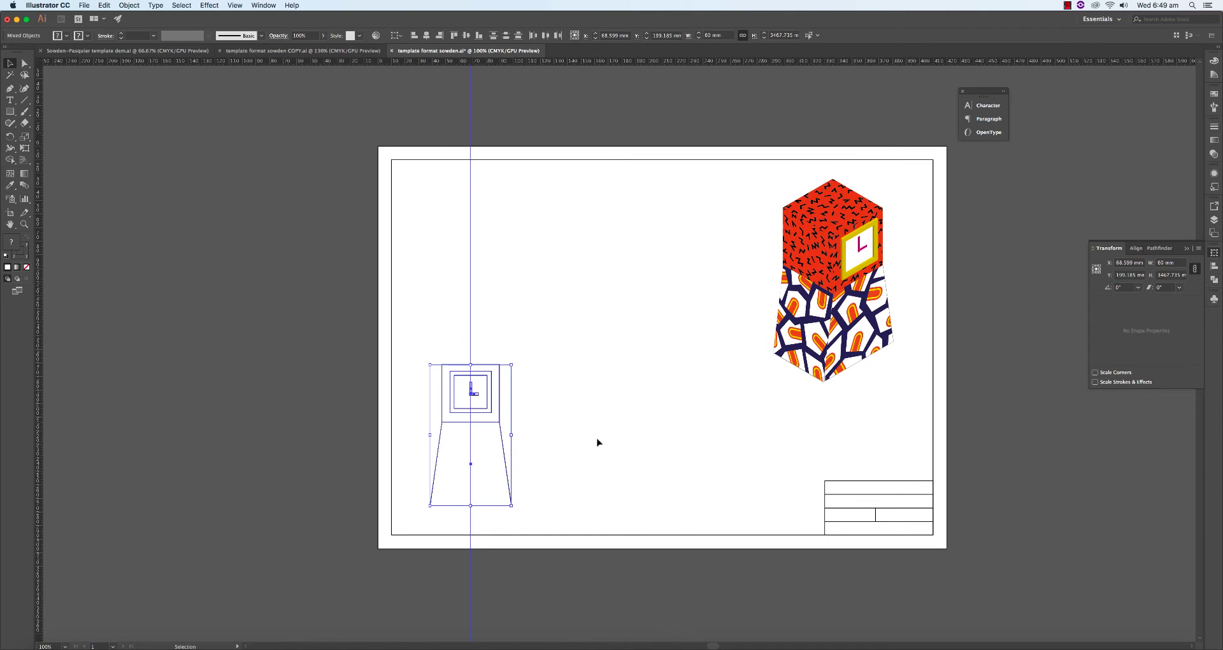
left_click_drag(491, 424, 504, 409)
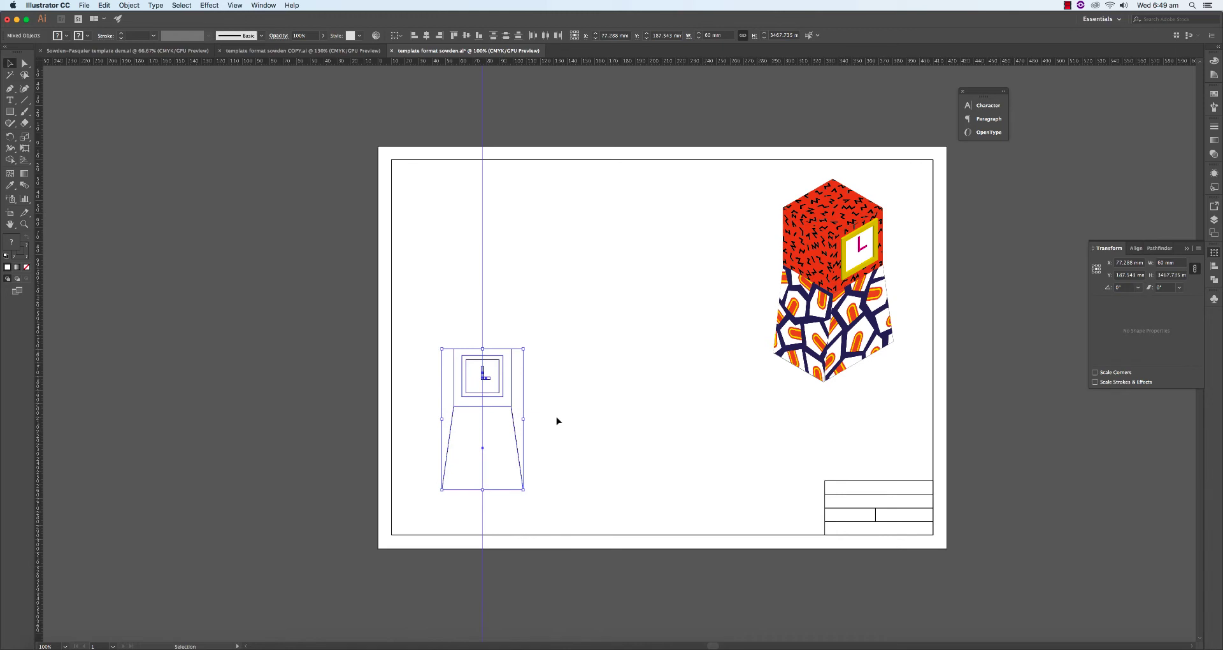
left_click(557, 420)
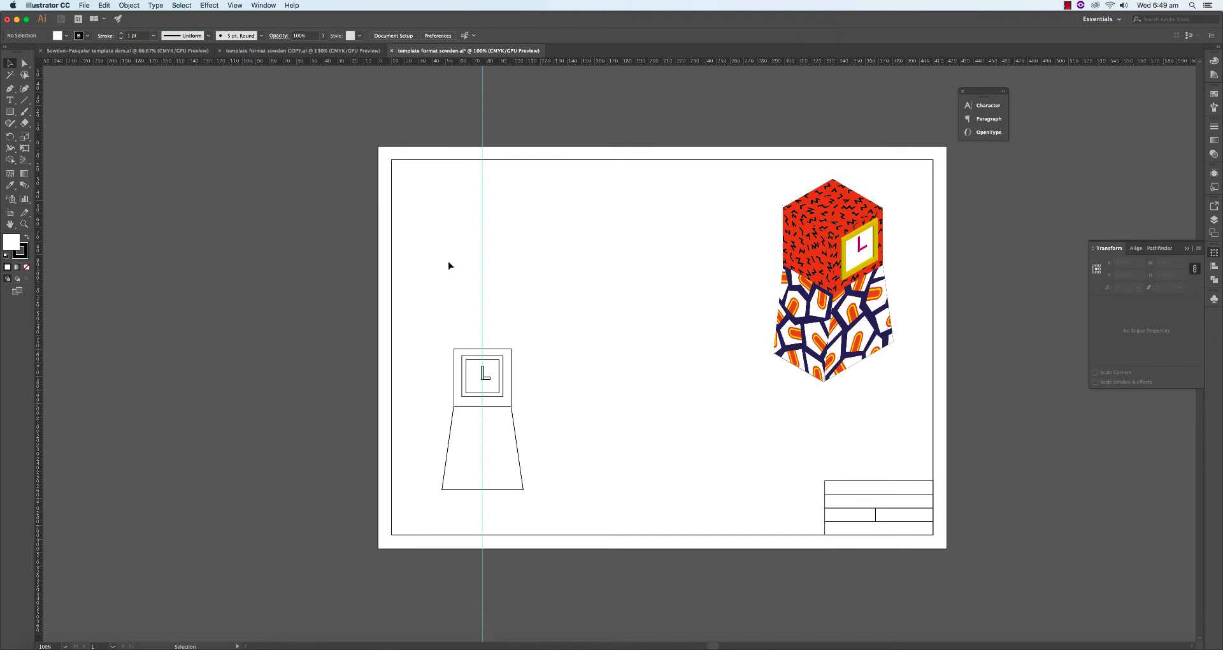
Step: Create a 40 by 40 mm square over the upper part of the clock's front view
left_click(10, 112)
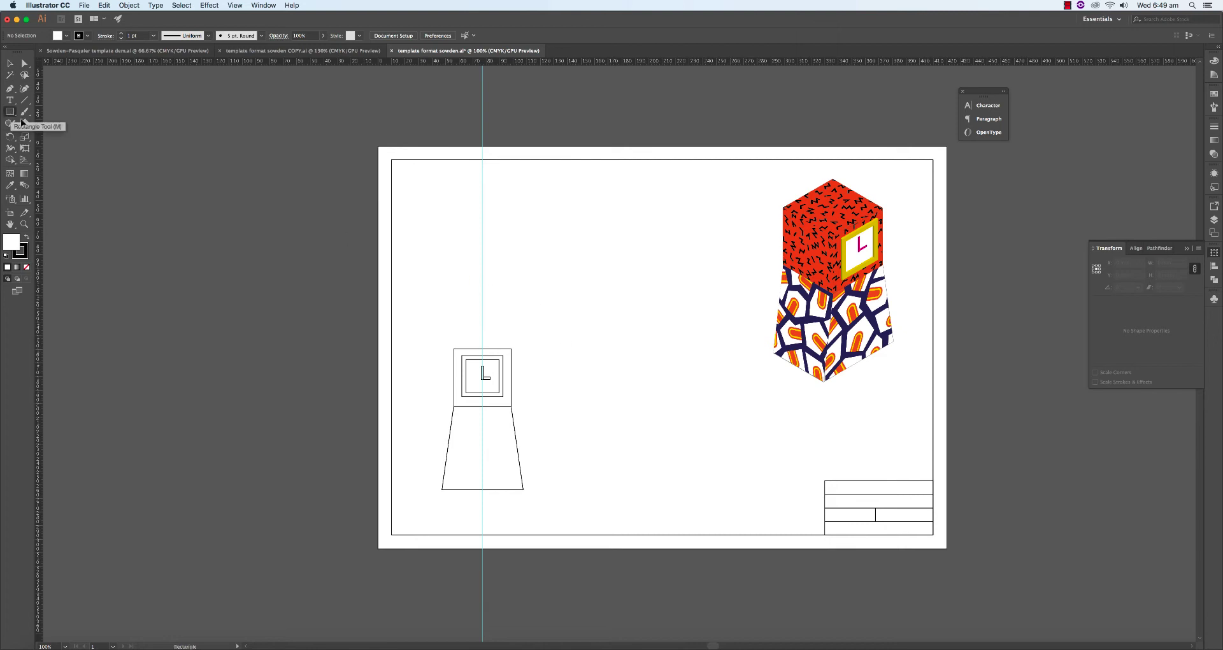
left_click(453, 306)
type("40")
key("Tab")
type("40")
key("Return")
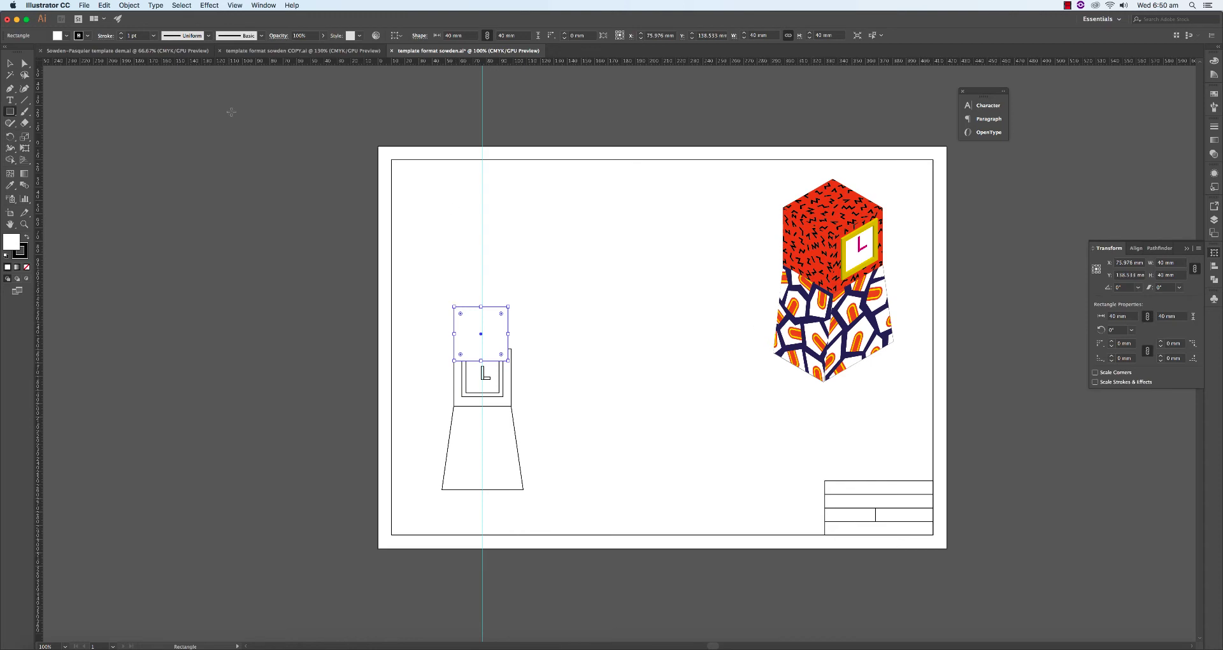
Step: Remove the square's fill and position it directly on top of the clock's upper edge
left_click(11, 64)
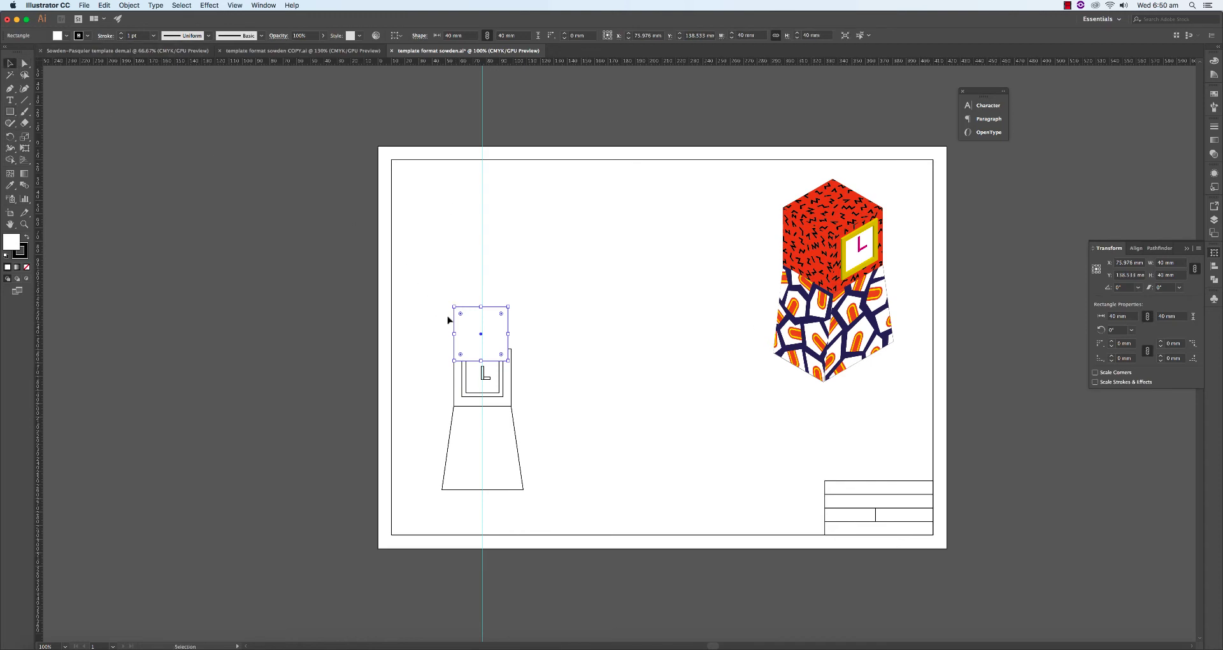
left_click(26, 267)
key("ctrl+z")
key("ctrl+z")
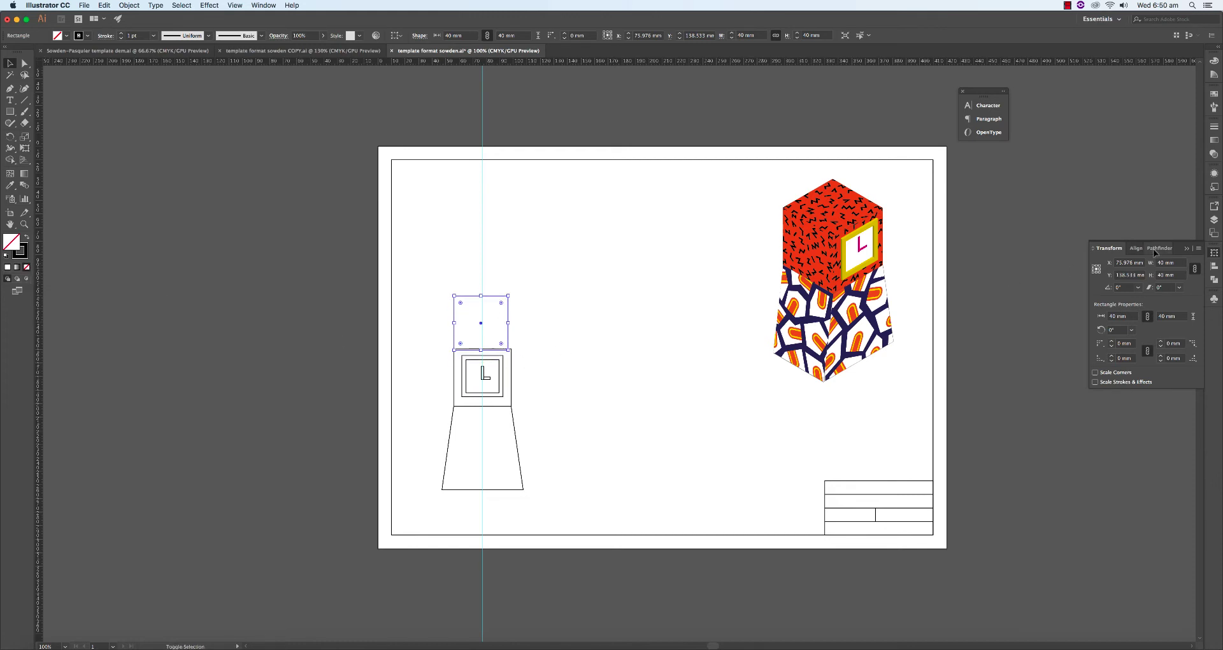
Step: Duplicate the 40 mm square and place the copy against the lower-right corner of the clock's base, aligned with its bottom edge
key("ctrl+z")
key("ctrl+v")
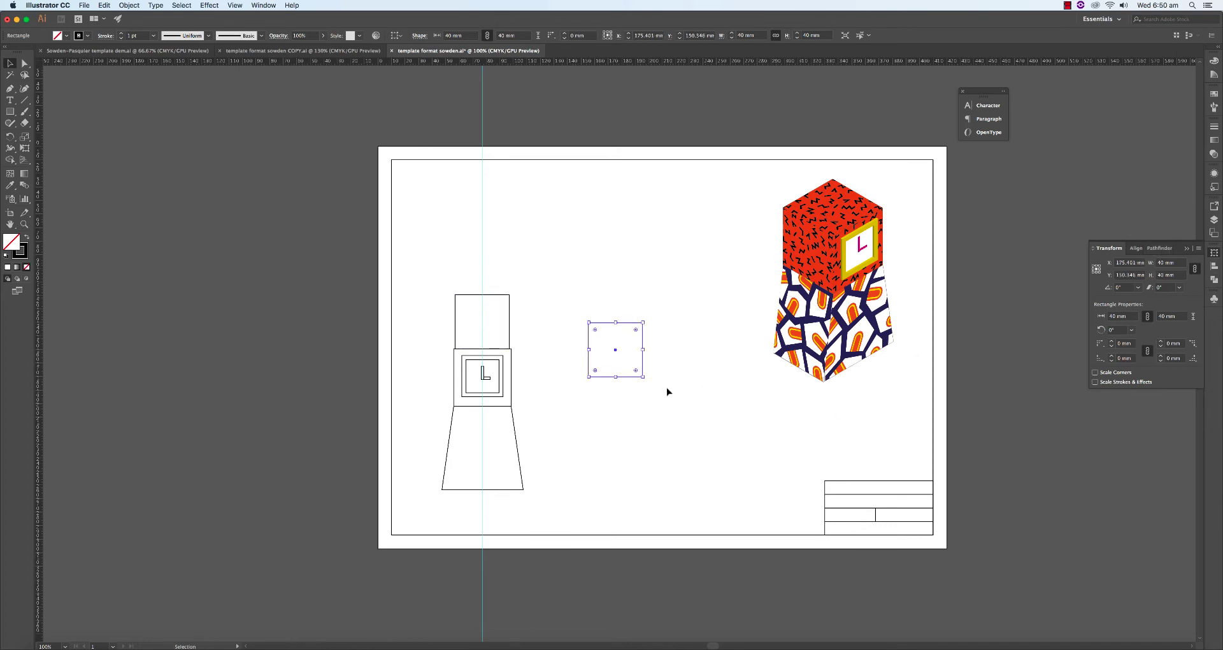
left_click_drag(630, 377, 564, 492)
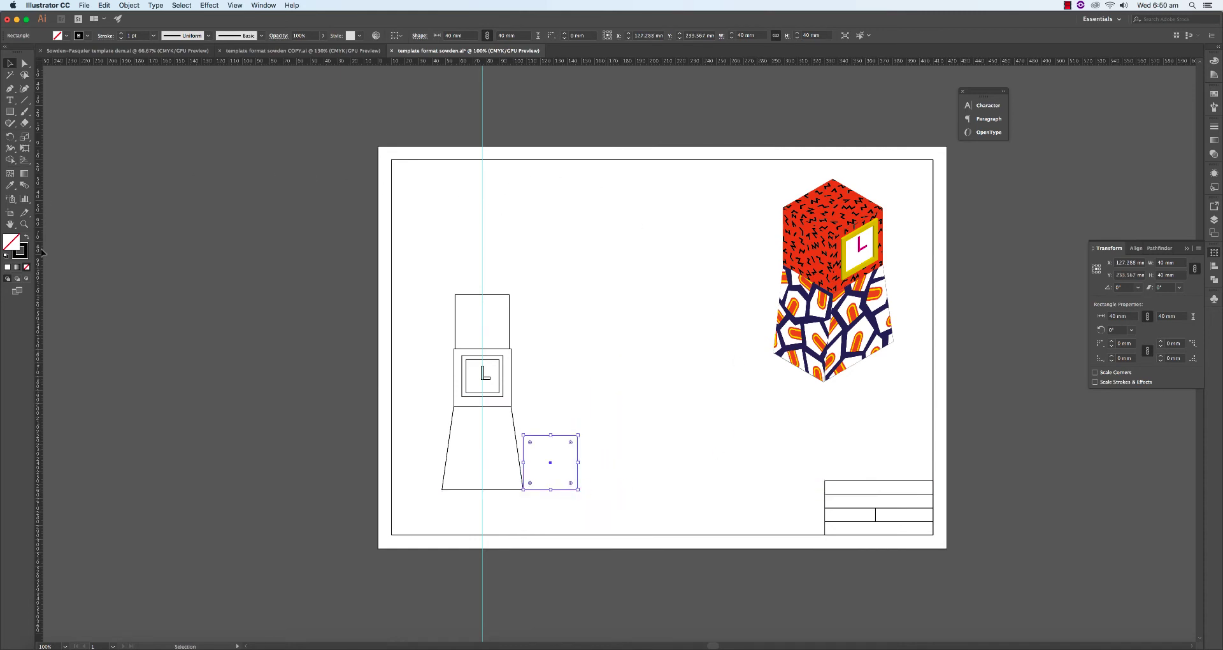
Step: Add vertical guides along both sides of the lower square and horizontal guides at the clock's base, its top and the upper square's top
scroll(341, 221, "right", 5)
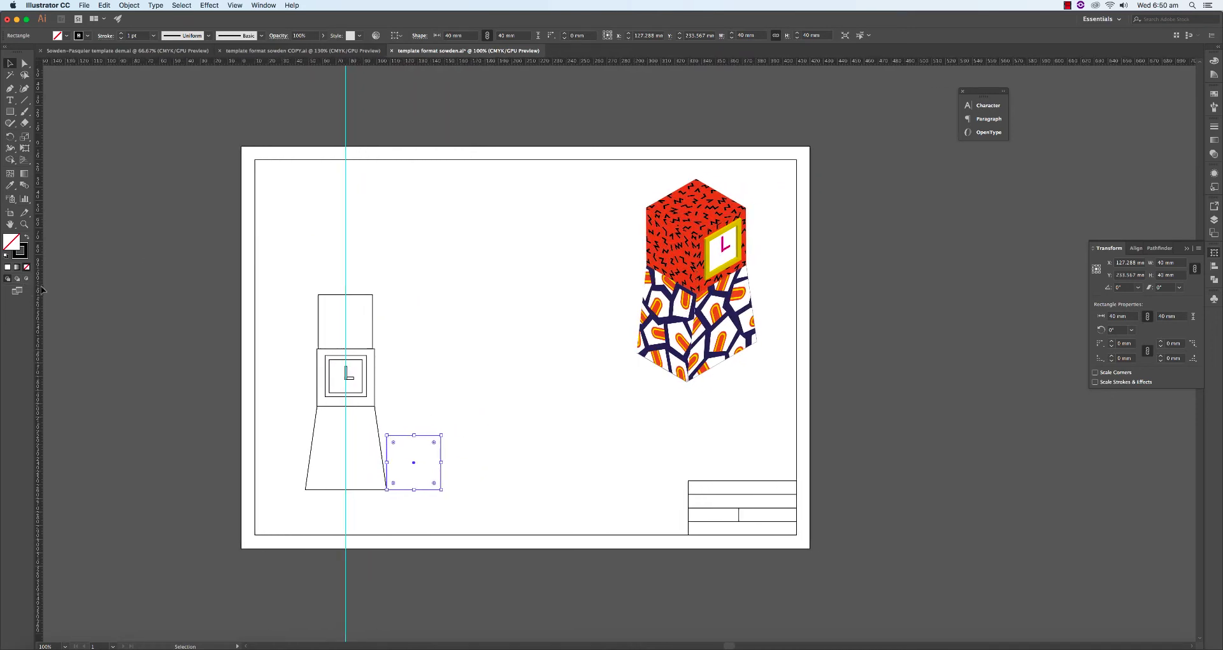
left_click_drag(40, 290, 387, 408)
left_click_drag(387, 407, 387, 408)
left_click_drag(39, 286, 441, 407)
left_click_drag(382, 62, 382, 489)
left_click_drag(330, 61, 330, 348)
left_click(782, 276)
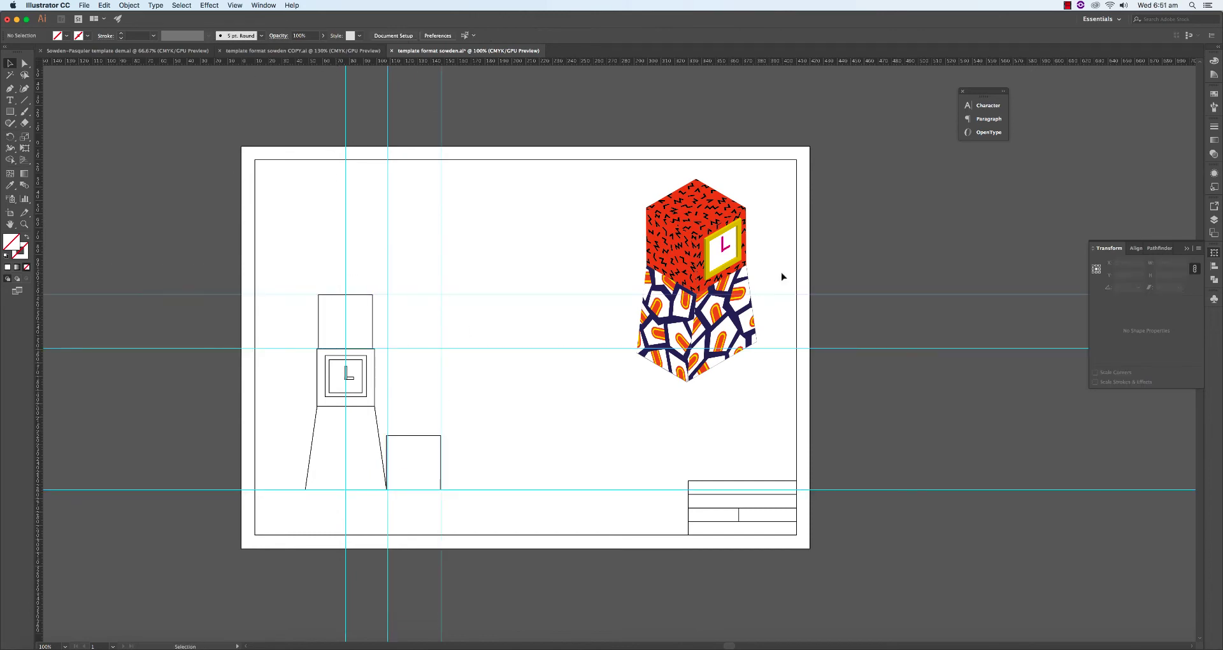
Step: Delete both 40 mm spacer squares, leaving the guides in place
left_click(373, 317)
key("Delete")
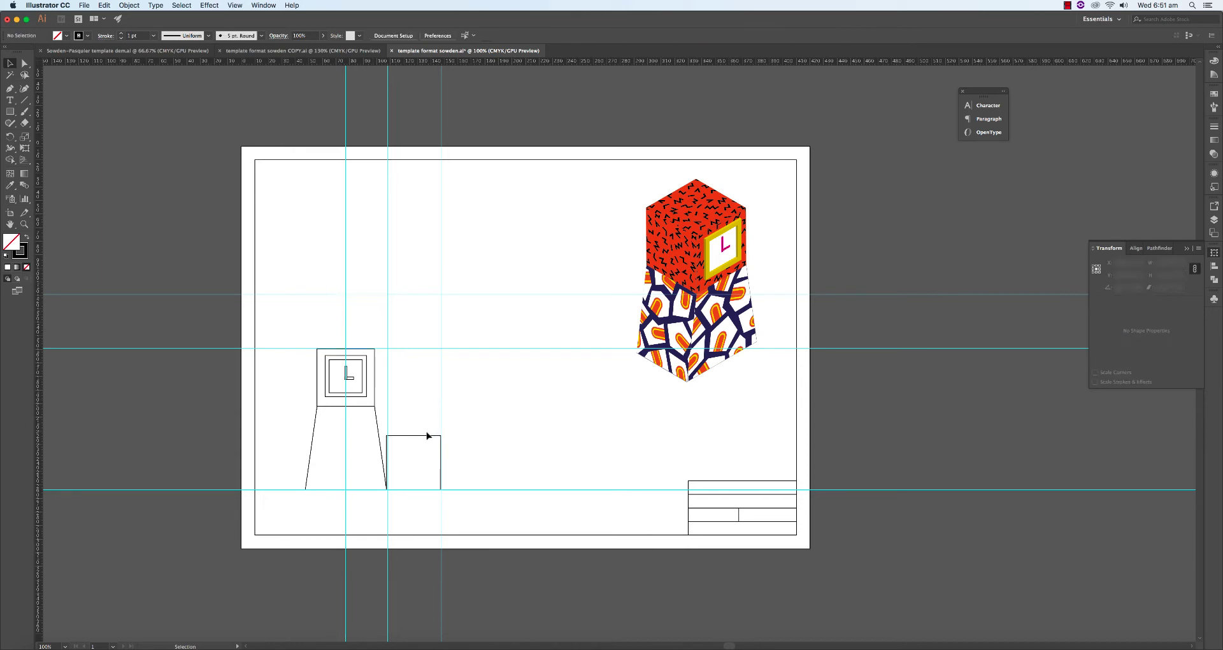
left_click(428, 440)
key("Delete")
Step: Add vertical guides along both sides of the clock's upper square and at the lower-left corner of the base
left_click_drag(39, 396, 317, 394)
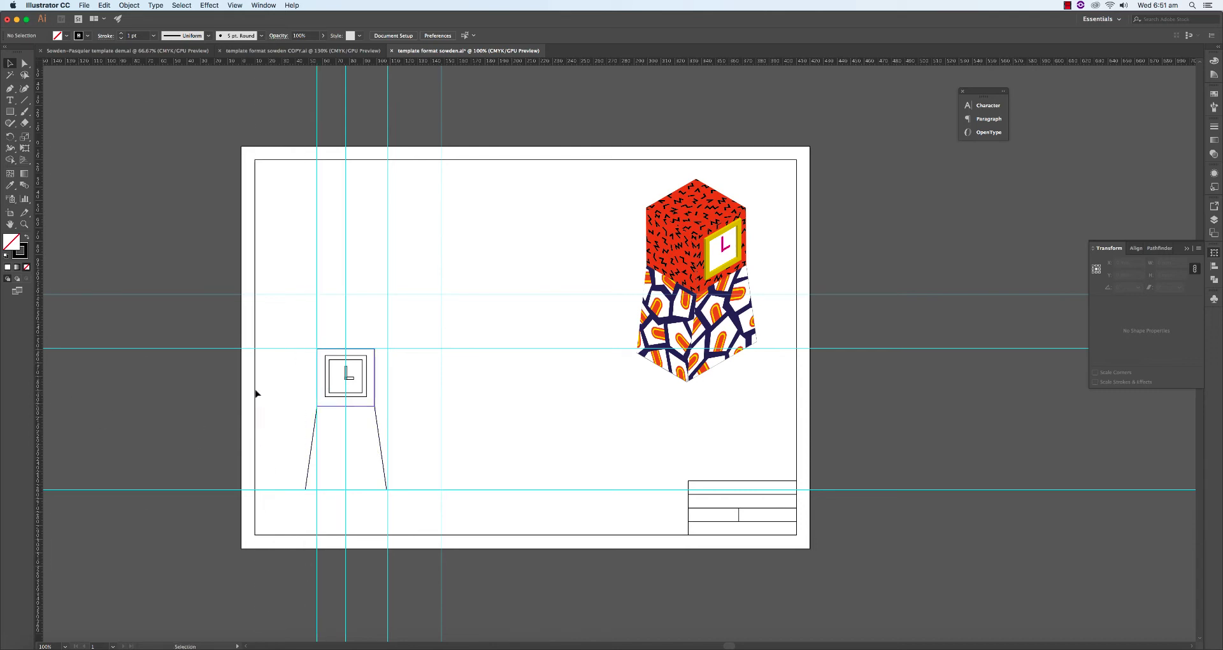
left_click_drag(39, 388, 374, 395)
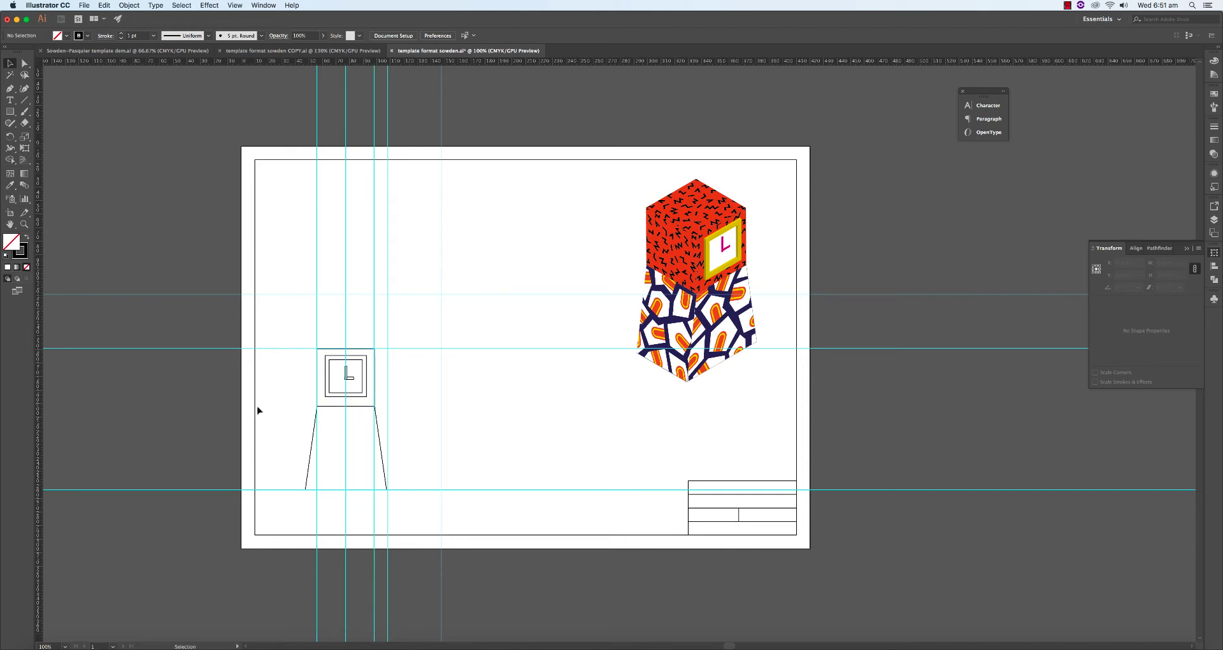
left_click_drag(39, 414, 306, 487)
Step: Examine the clock's front view, its isometric drawing and the reference image sowden clock.jpg in the Finder preview
key("a")
key("super+equal")
key("super+equal")
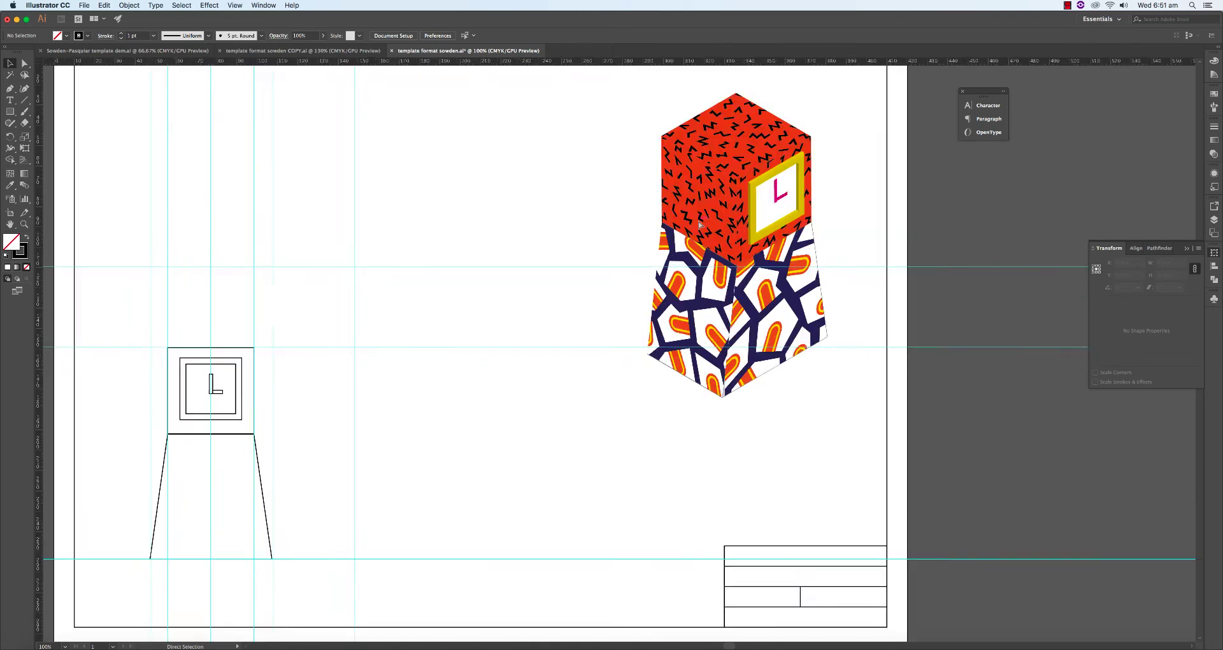
left_click_drag(218, 338, 494, 229)
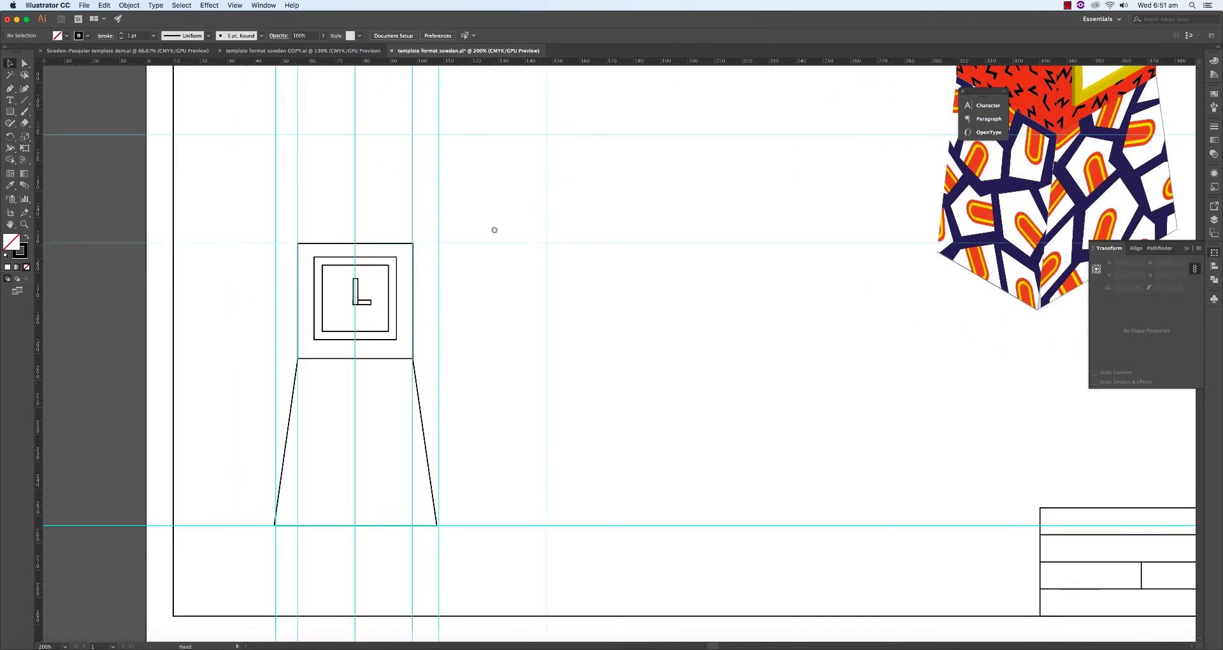
left_click_drag(423, 334, 410, 341)
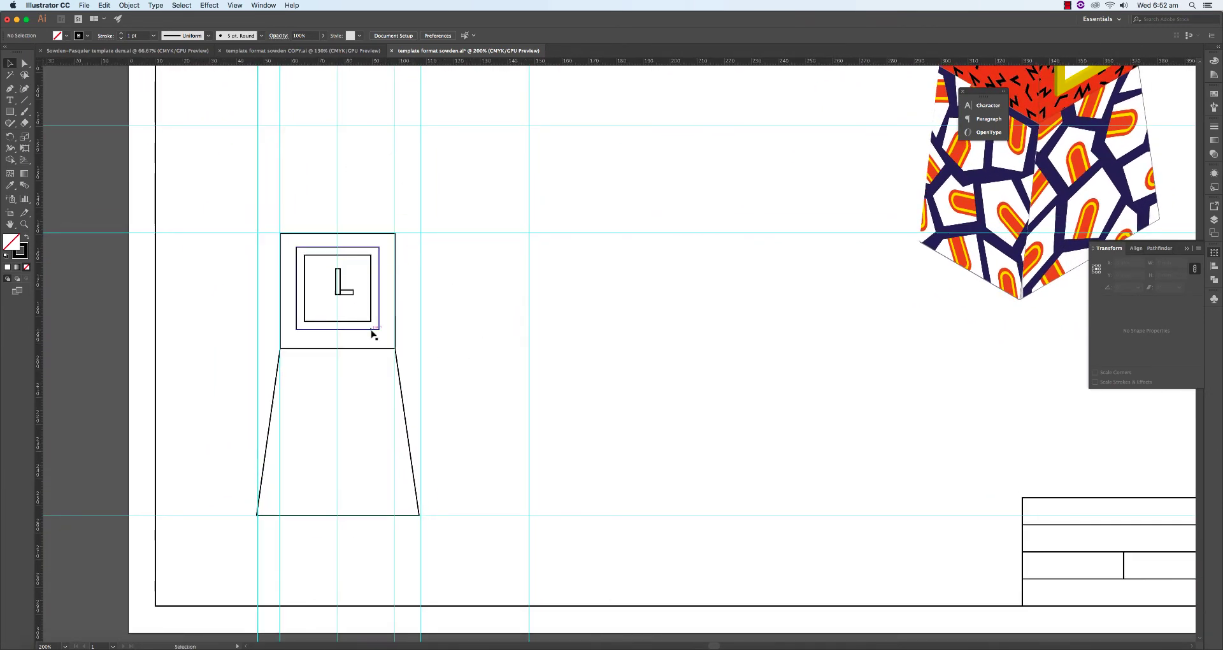
key("m")
scroll(497, 342, "up", 5)
scroll(494, 342, "right", 2)
scroll(487, 343, "up", 1)
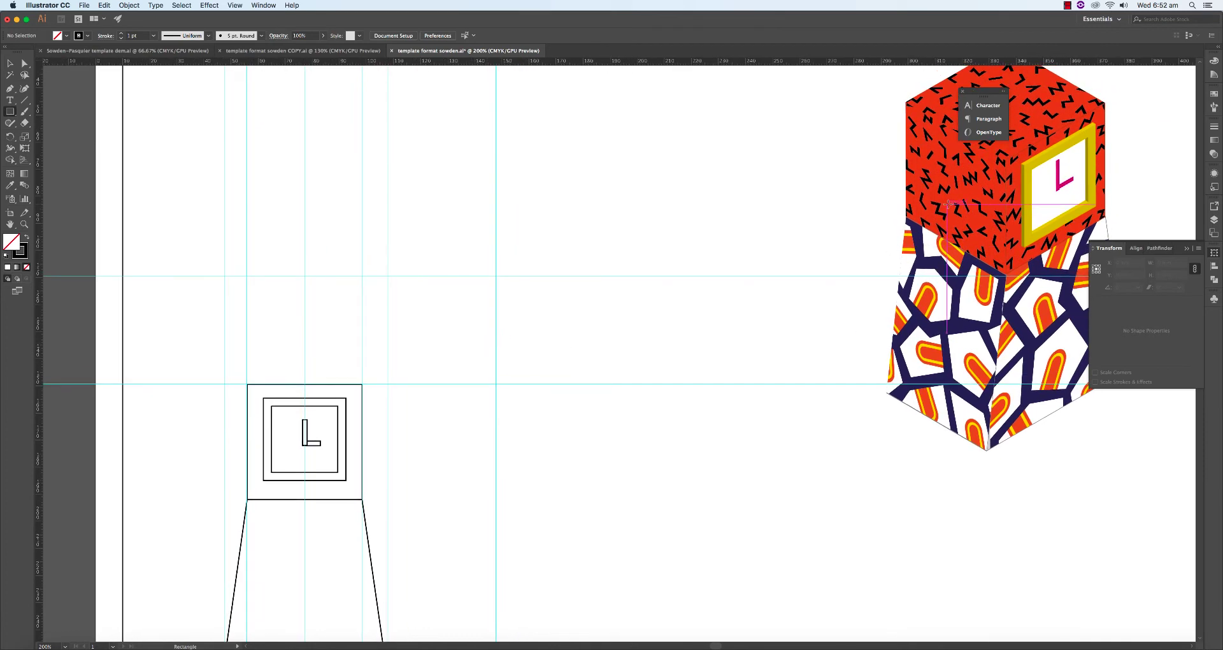
scroll(927, 208, "right", 1)
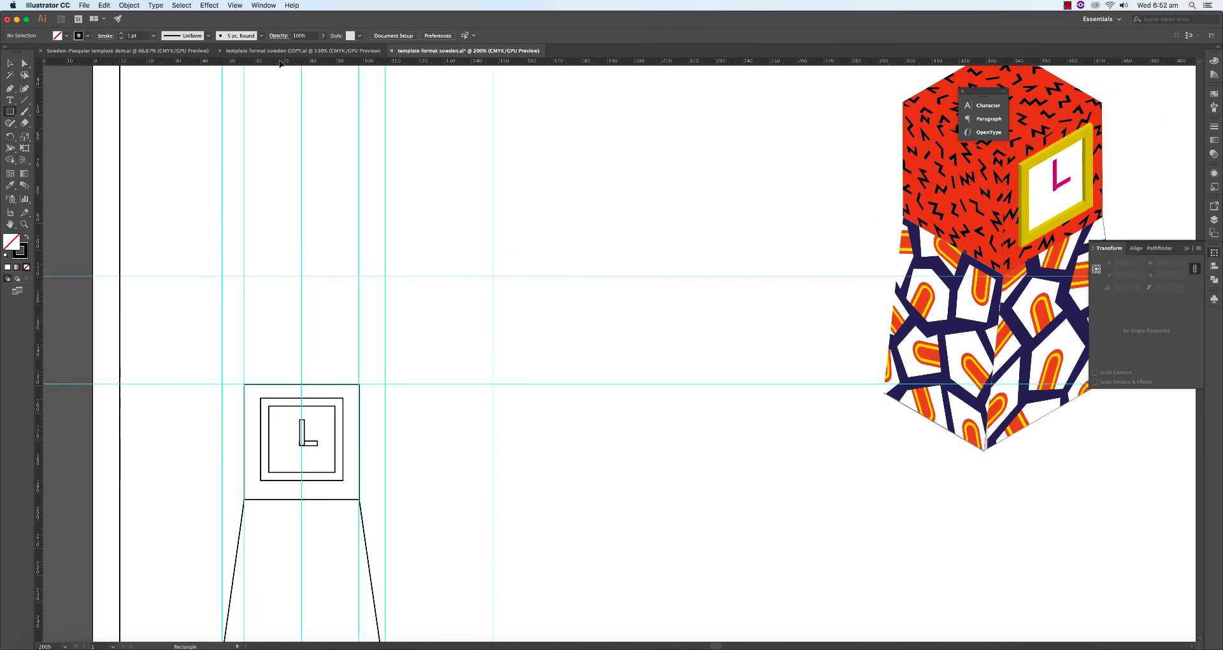
key("v")
scroll(734, 228, "right", 10)
scroll(733, 228, "up", 2)
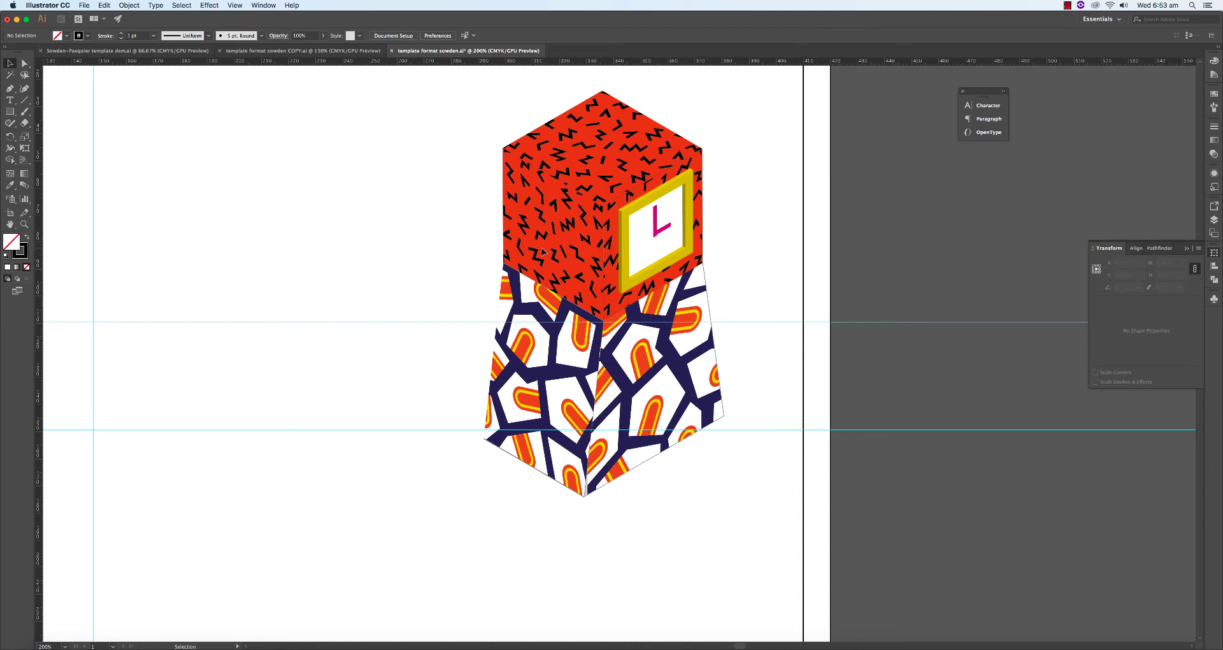
key("super+Tab")
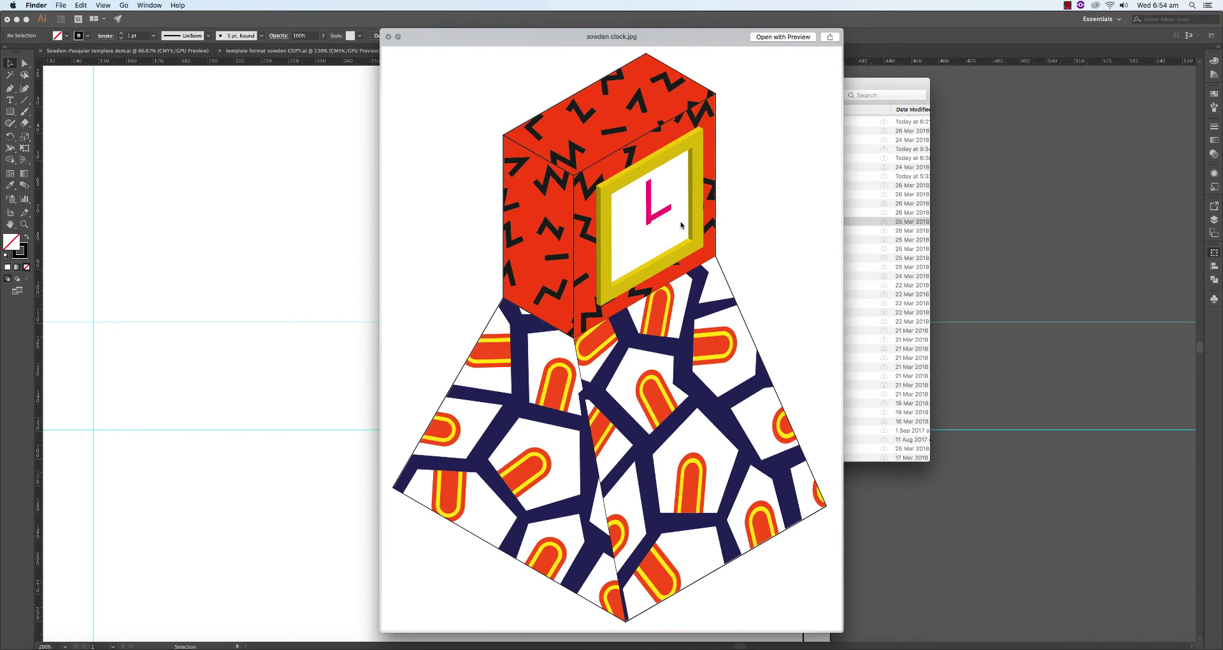
key("super+Tab")
Step: Draw a 42 mm square directly above the front view, between the block's side guides and resting on the upper horizontal guide
key("super+0")
key("m")
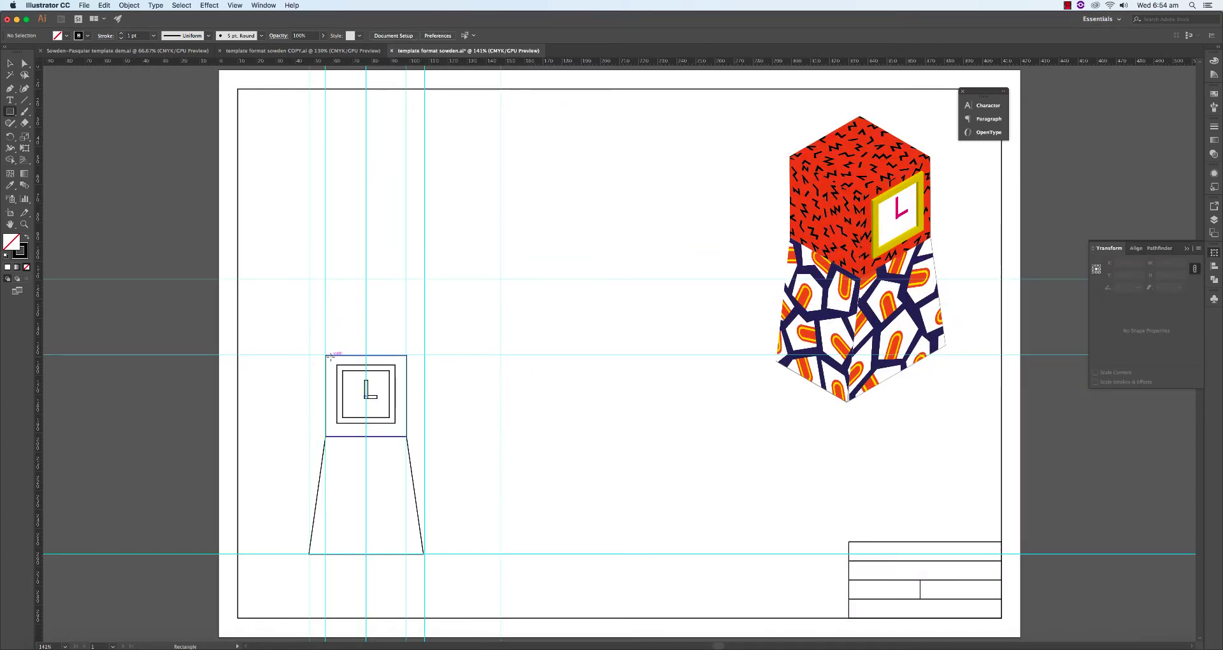
left_click_drag(323, 201, 405, 277)
key("v")
left_click_drag(382, 200, 382, 200)
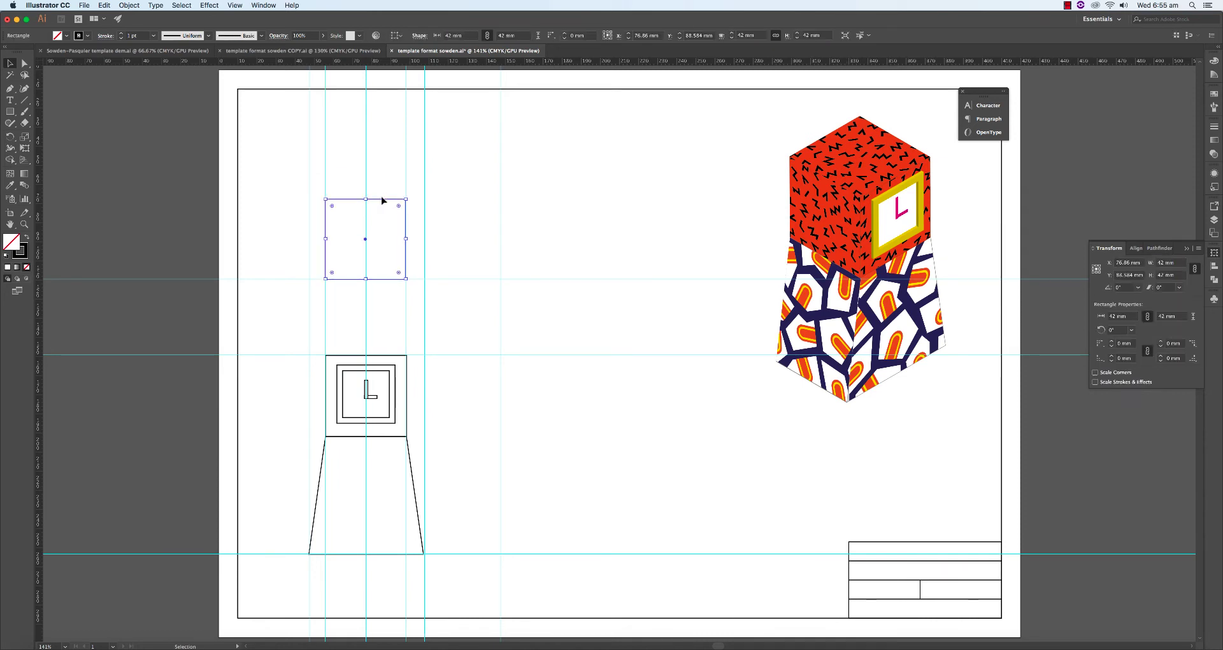
Step: Draw a rectangle over the 42 mm square with the same height, widened to the outer guides of the clock's base
key("super+equal")
key("super+equal")
key("super+equal")
key("super+equal")
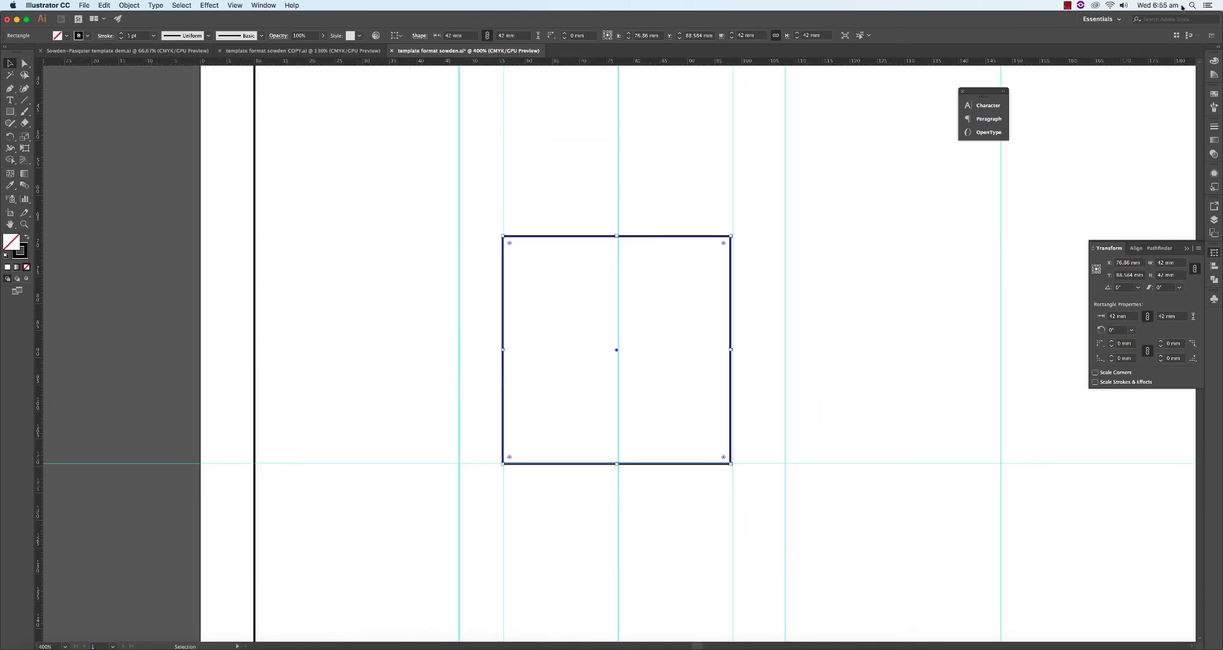
scroll(784, 290, "right", 5)
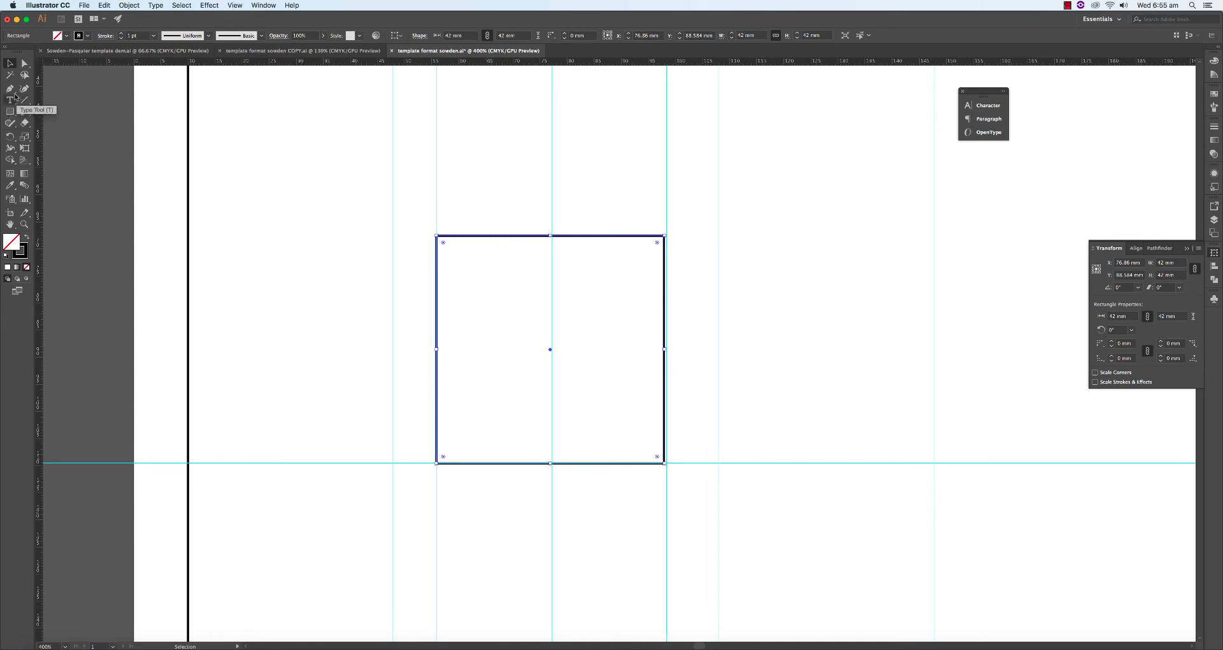
scroll(699, 242, "down", 2)
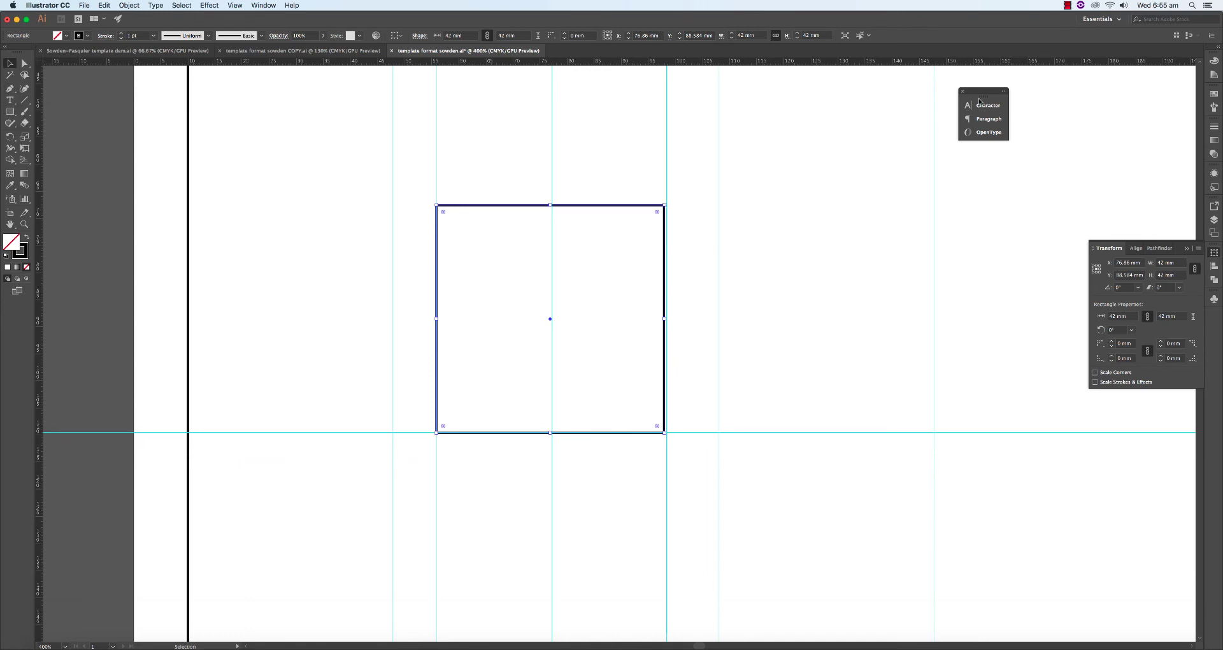
key("super+minus")
key("m")
left_click_drag(472, 291, 637, 405)
key("super+shift+a")
Step: Draw a side-view rectangle about 47 by 104 mm beside the front view, between the clock's top and base guides
scroll(726, 333, "down", 5)
scroll(726, 333, "right", 5)
left_click_drag(556, 321, 683, 603)
key("v")
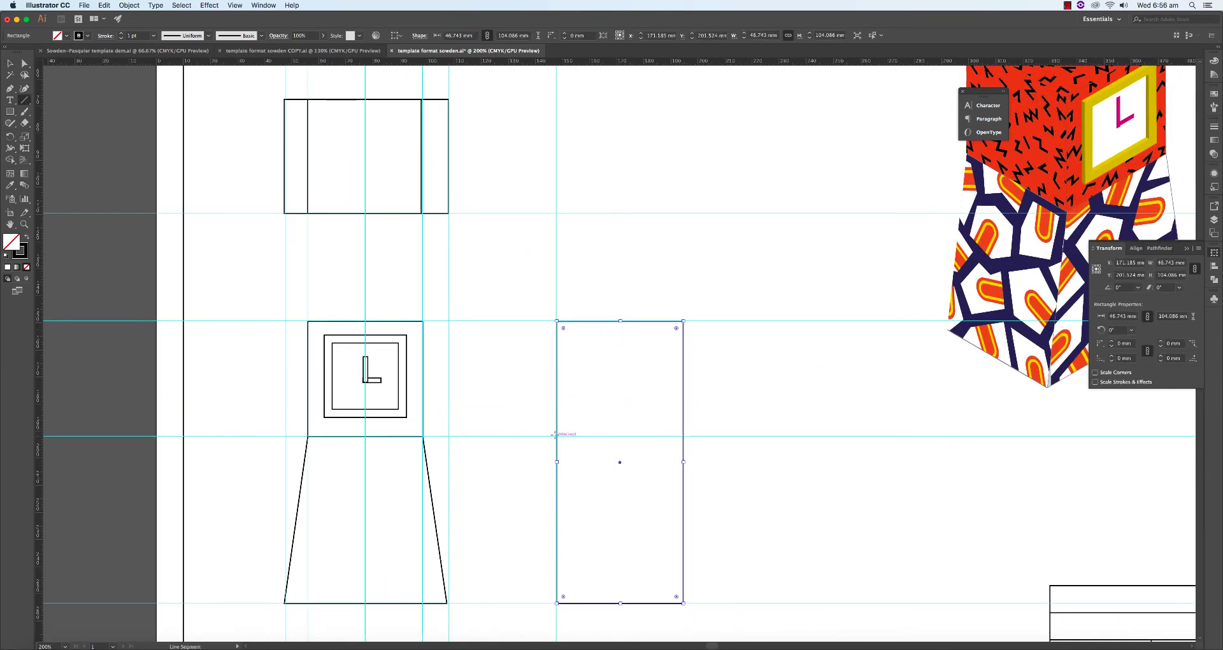
Step: Set the side-view rectangle's width to 42 mm
left_click(421, 134)
left_click(592, 327)
left_click(1171, 262)
type("42")
key("Return")
key("super+shift+a")
Step: Draw a horizontal line across the side view at the guide where the clock's upper block meets the base
key("backslash")
left_click_drag(557, 436, 670, 435)
key("super+shift+a")
key("v")
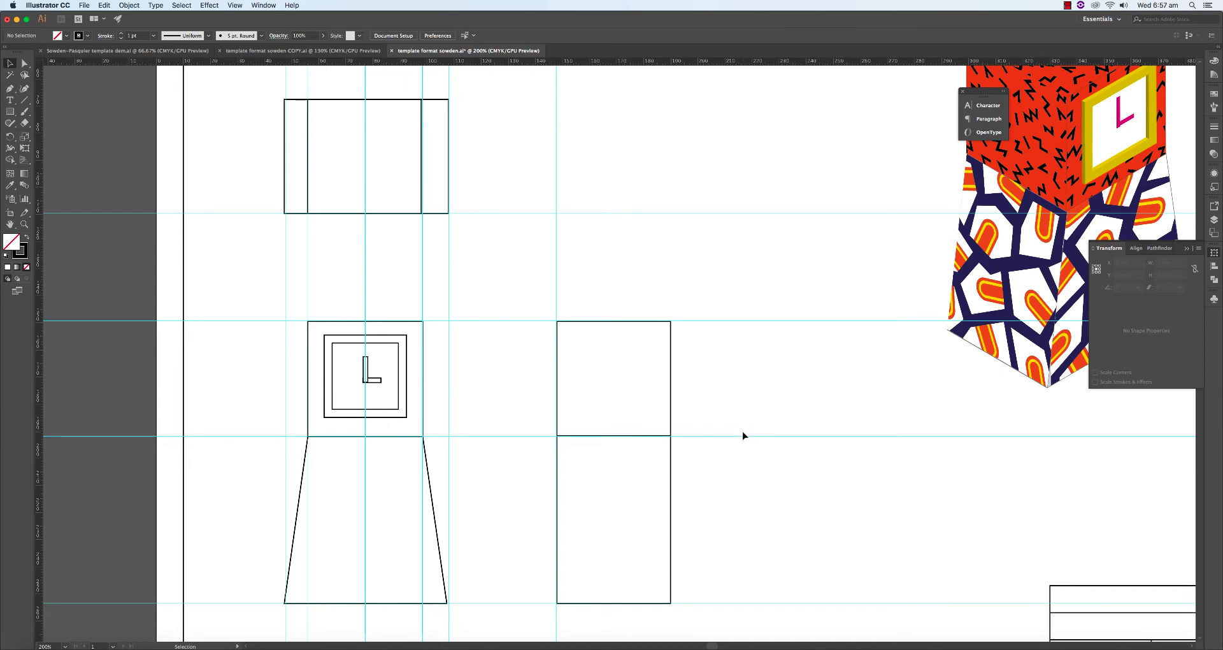
scroll(742, 435, "down", 1)
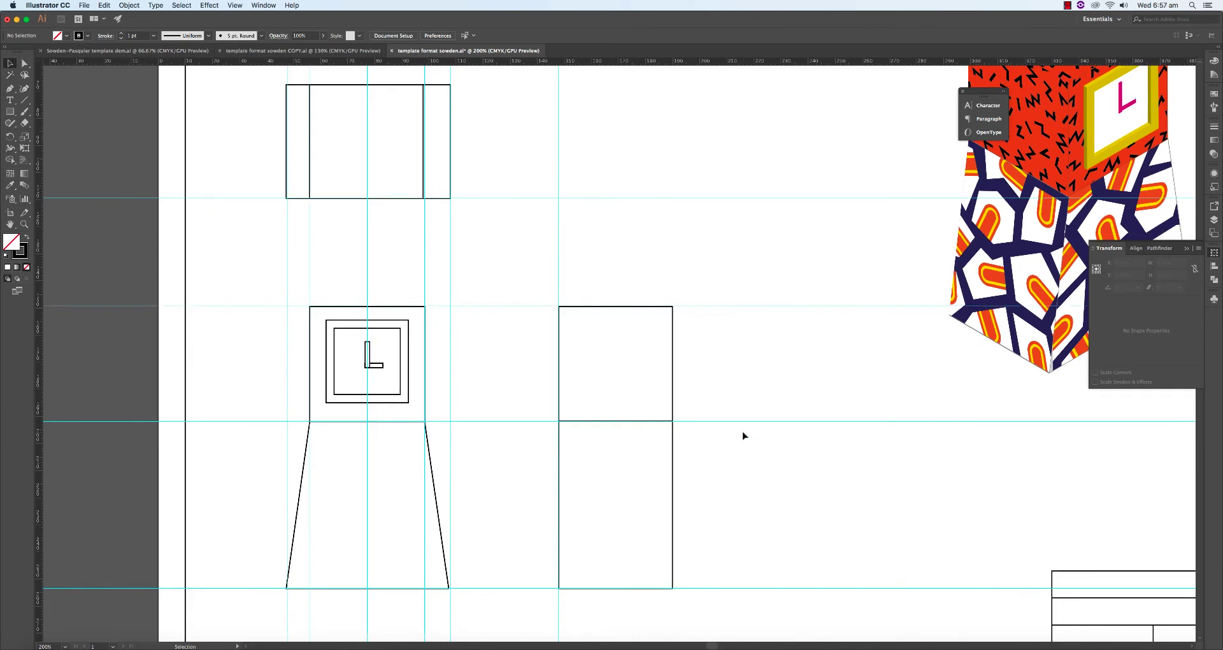
Step: Lock the orthogonal layer and make the dimensions layer active
left_click(1213, 220)
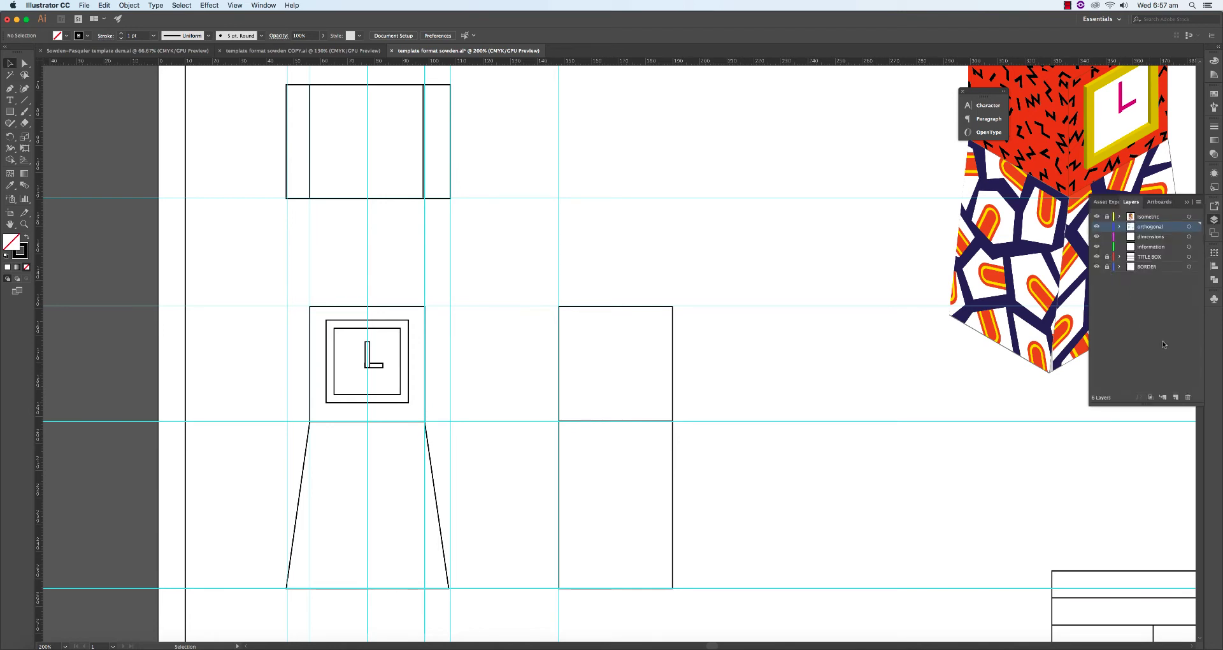
left_click(1107, 227)
left_click(1152, 238)
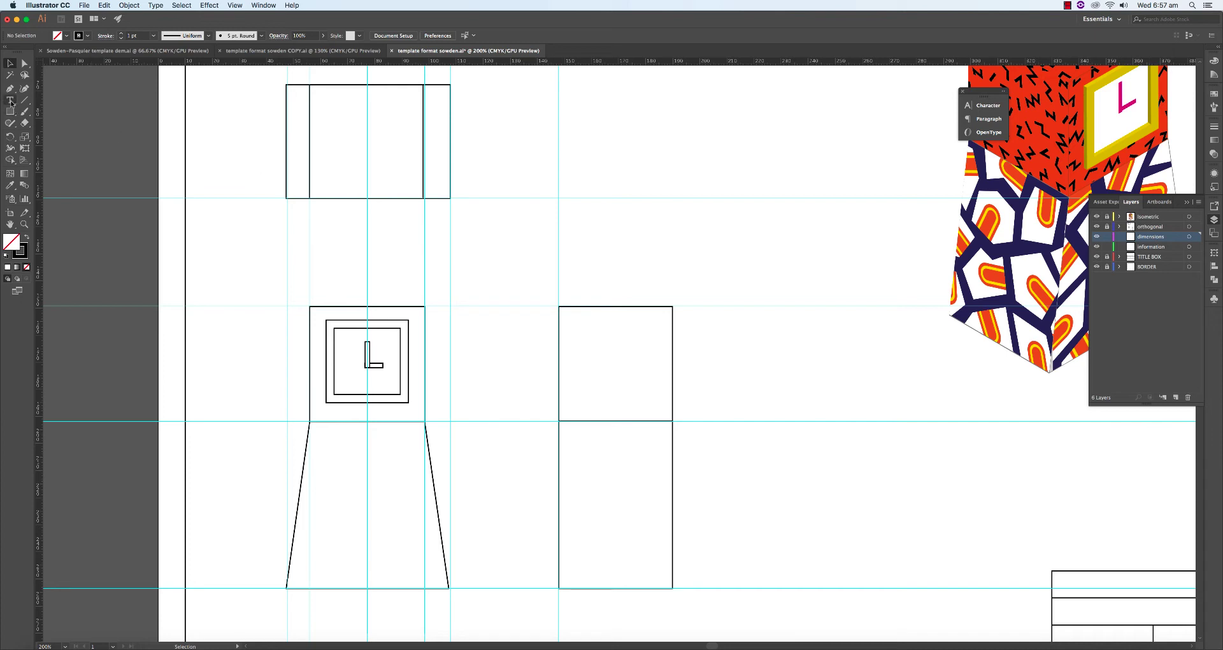
Step: Add a horizontal guide along the upper edge of the clock's top view
scroll(501, 267, "up", 2)
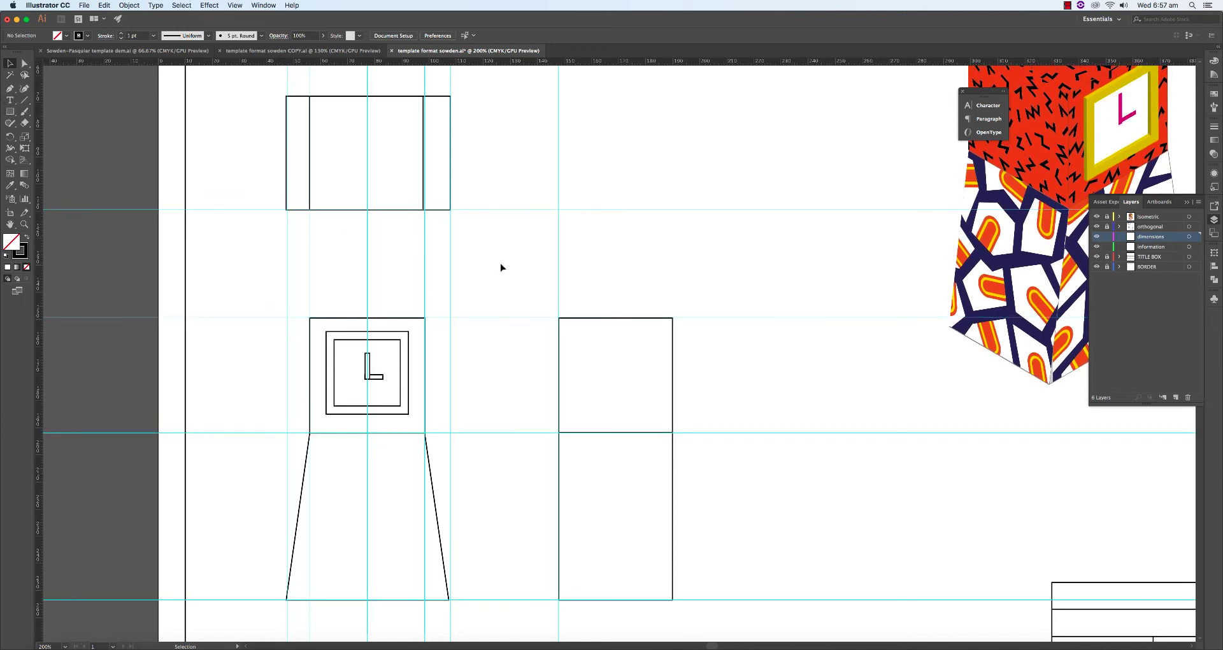
scroll(502, 267, "up", 4)
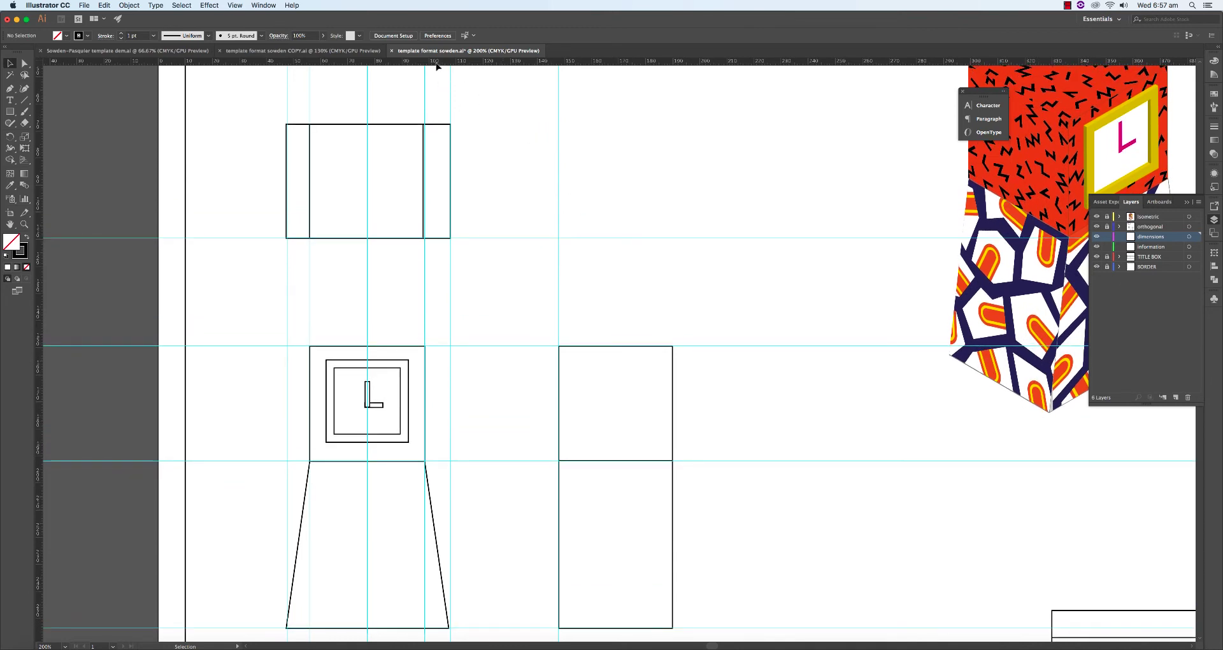
left_click_drag(444, 63, 456, 125)
scroll(514, 388, "down", 1)
scroll(514, 388, "down", 10)
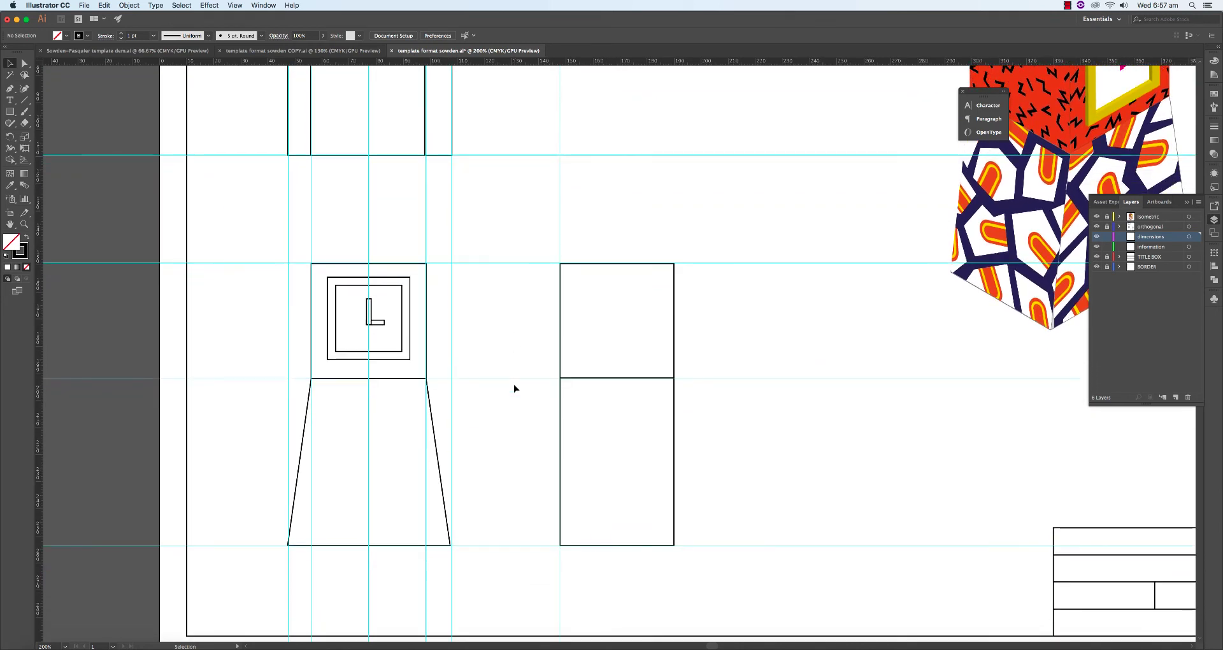
Step: Draw extension lines outward from the front view's top, block bottom and base, and join them with vertical dimension lines for overall and block height
scroll(515, 388, "down", 2)
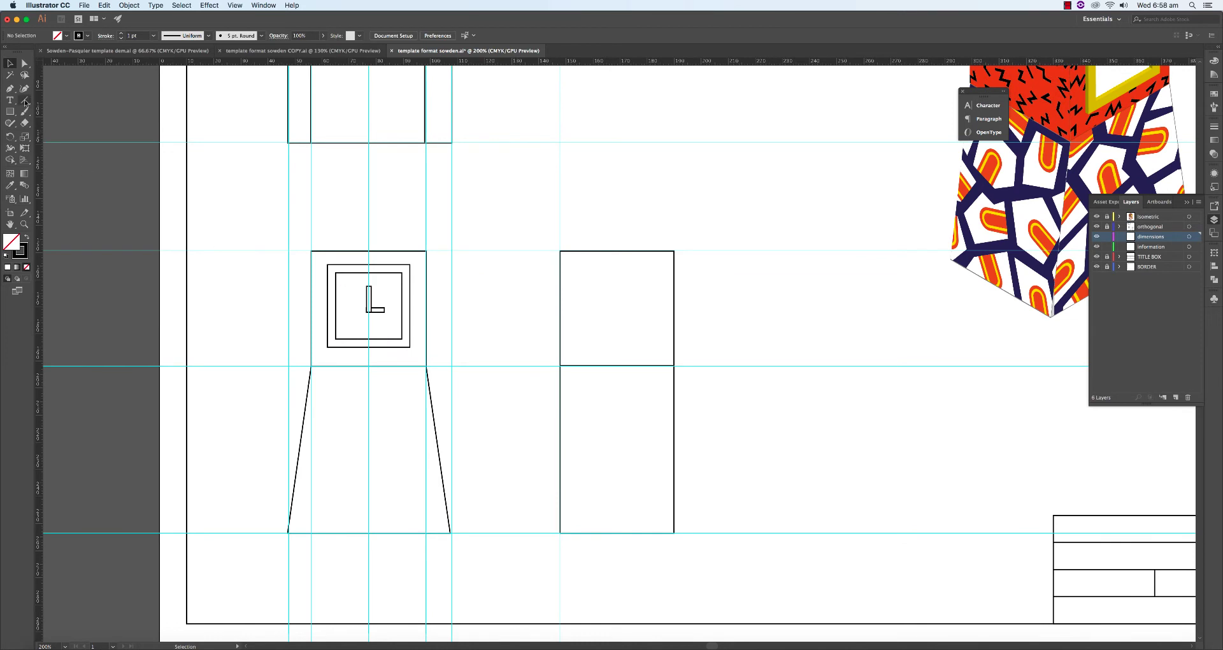
left_click(25, 101)
left_click_drag(308, 250, 249, 249)
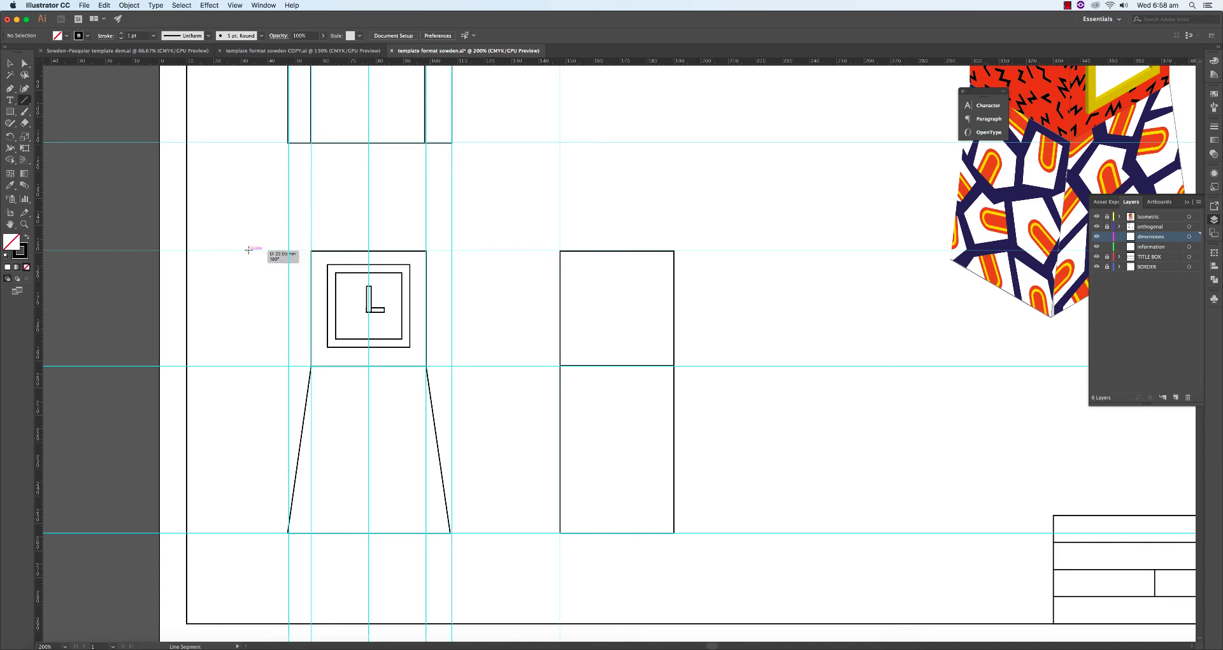
left_click_drag(248, 250, 218, 251)
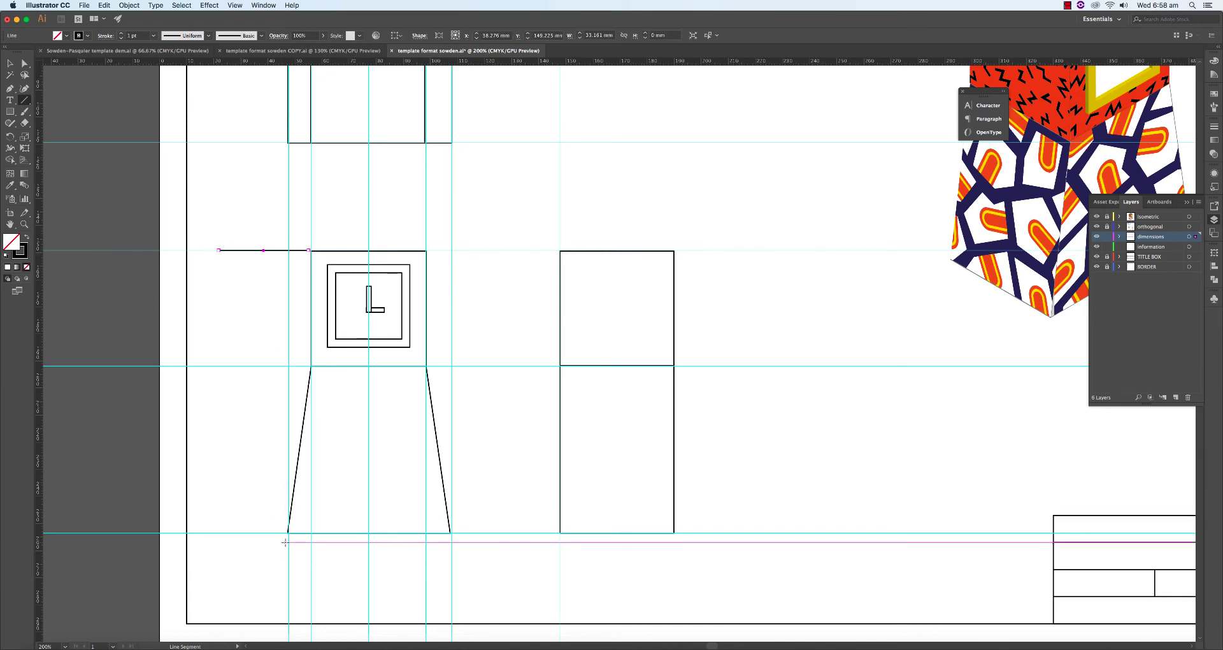
left_click_drag(288, 532, 219, 532)
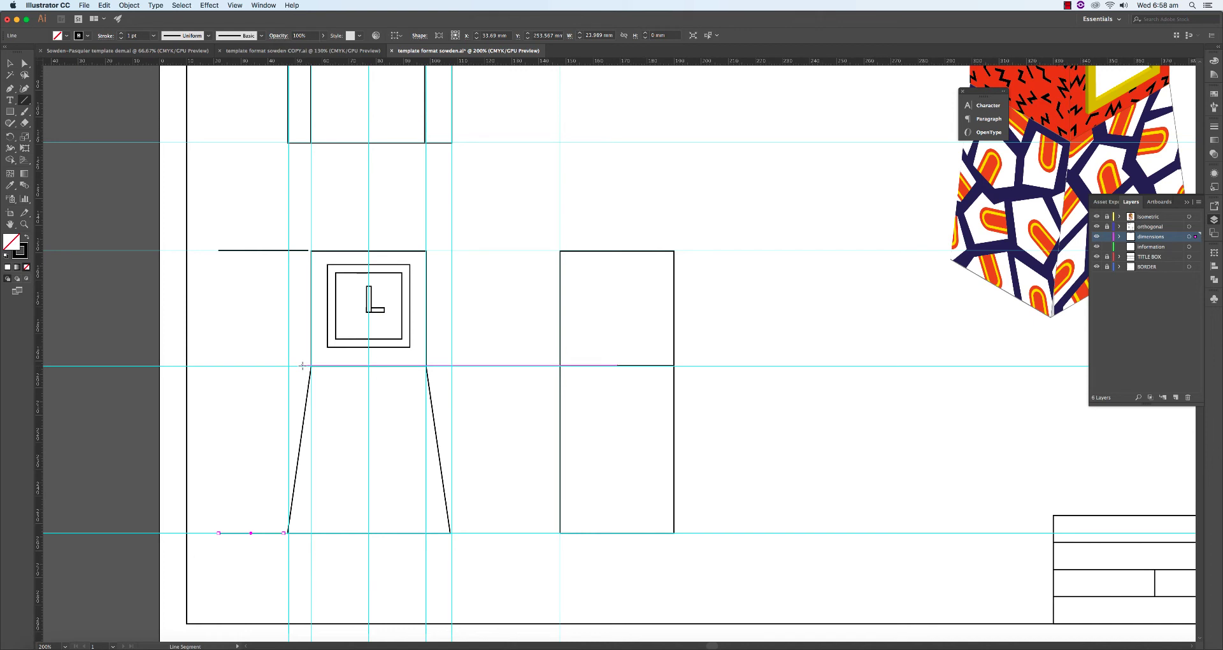
left_click_drag(308, 365, 261, 365)
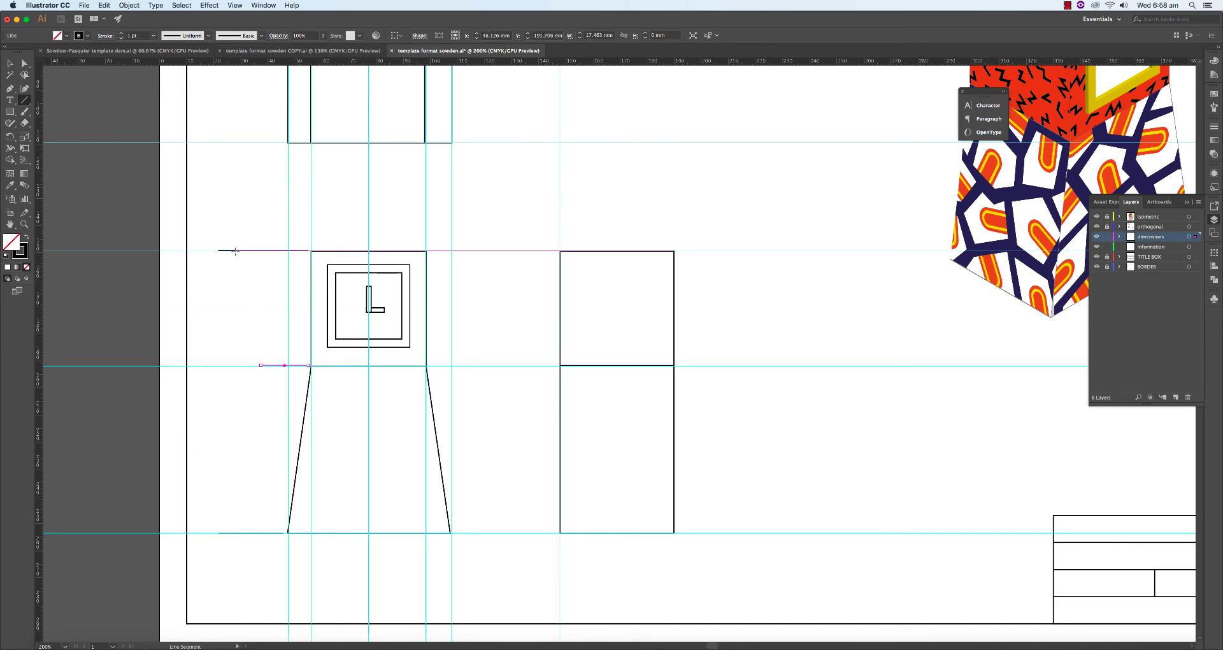
left_click_drag(226, 250, 228, 532)
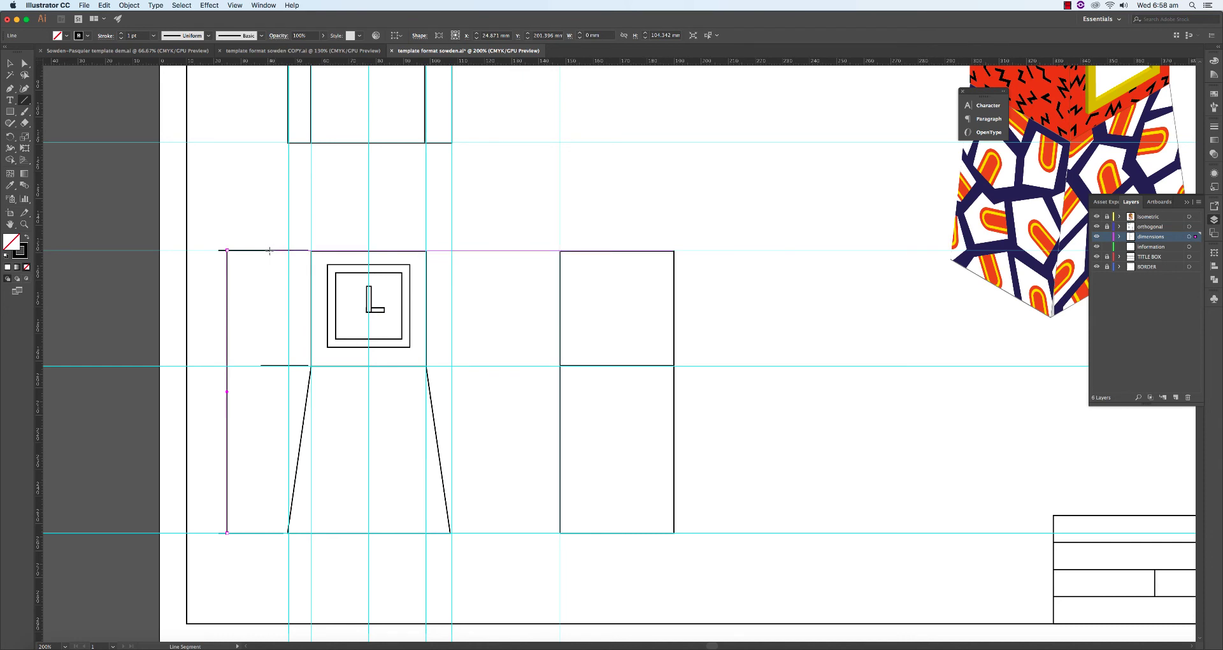
left_click_drag(270, 250, 267, 365)
Step: Apply the Arrow 9 arrowhead to the start of both vertical dimension lines
left_click(10, 64)
left_click_drag(207, 277, 278, 319)
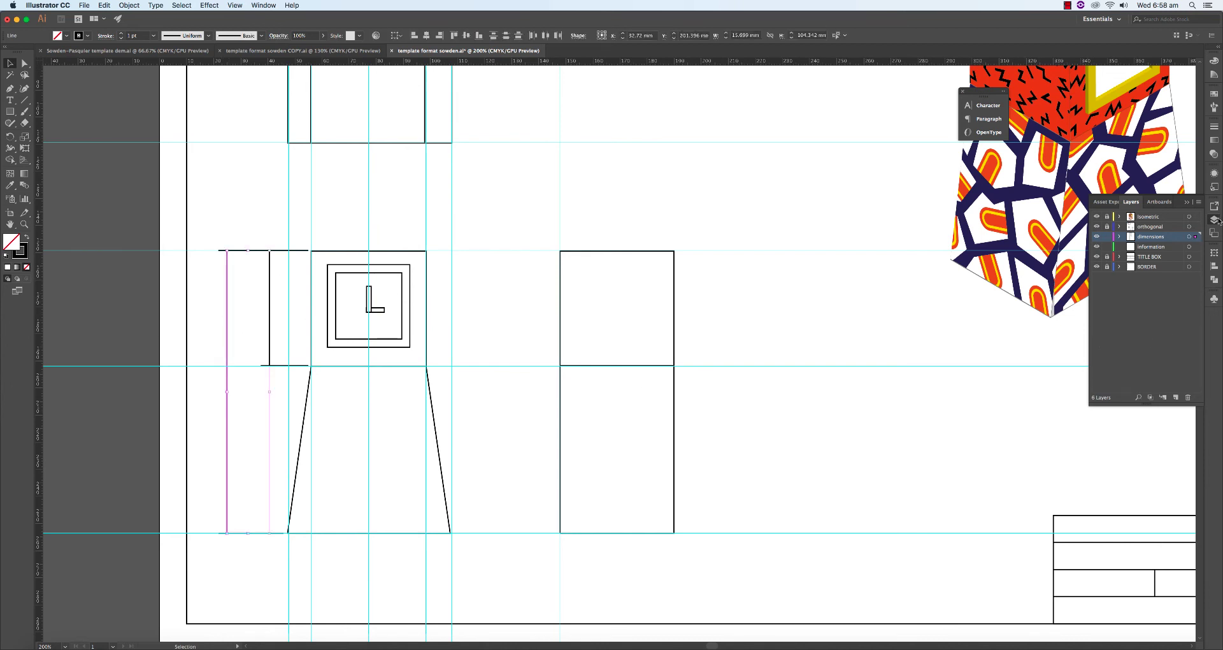
left_click(1214, 127)
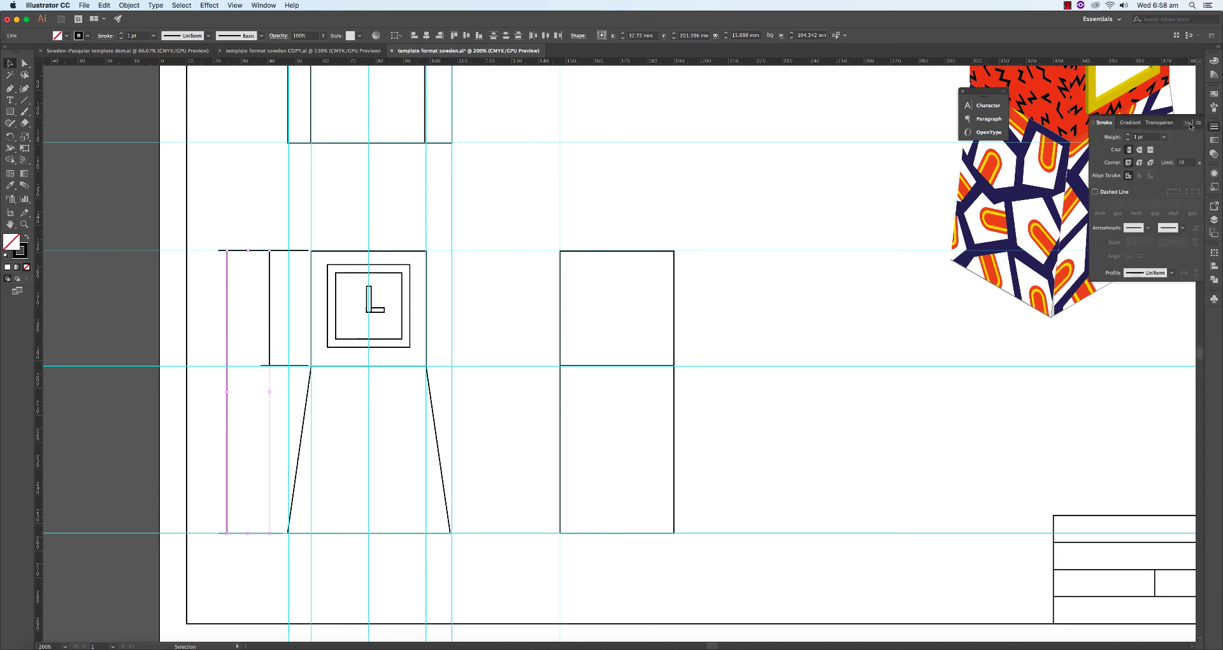
left_click(1197, 124)
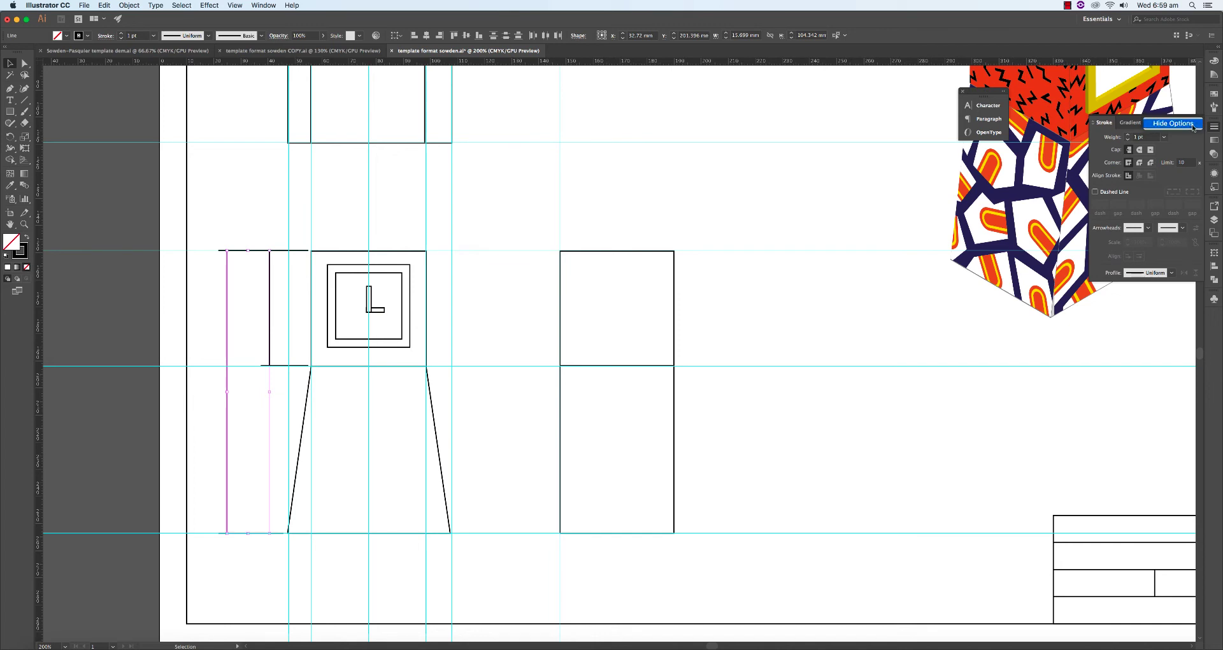
left_click(1193, 124)
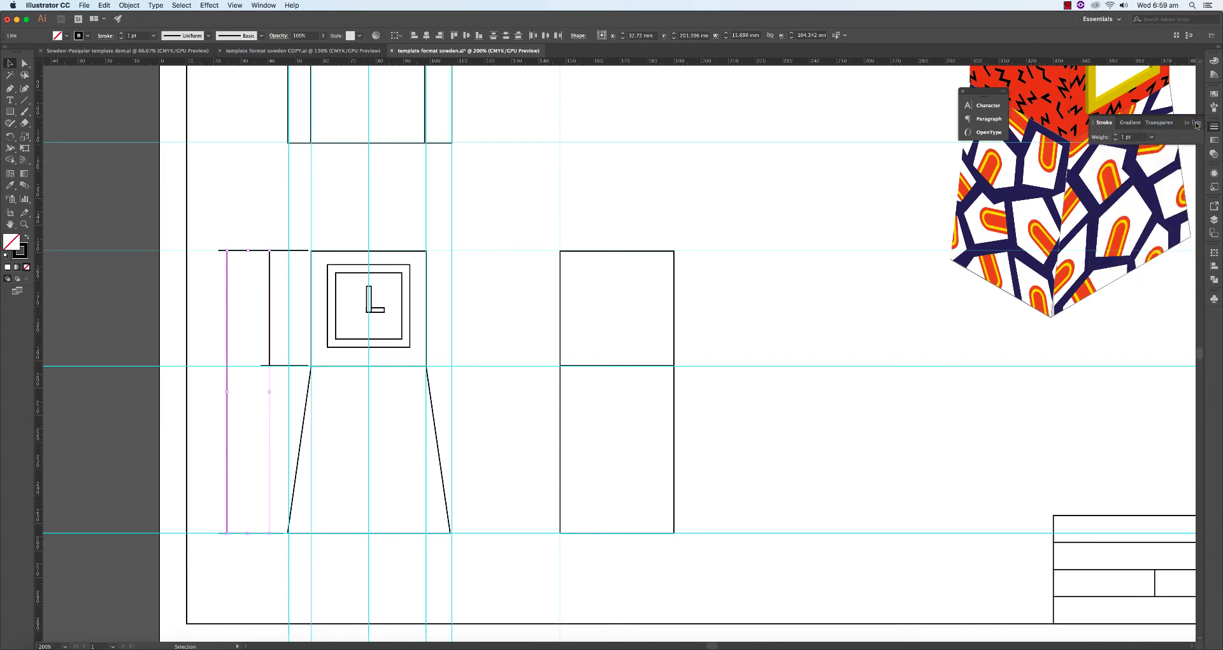
left_click(1198, 125)
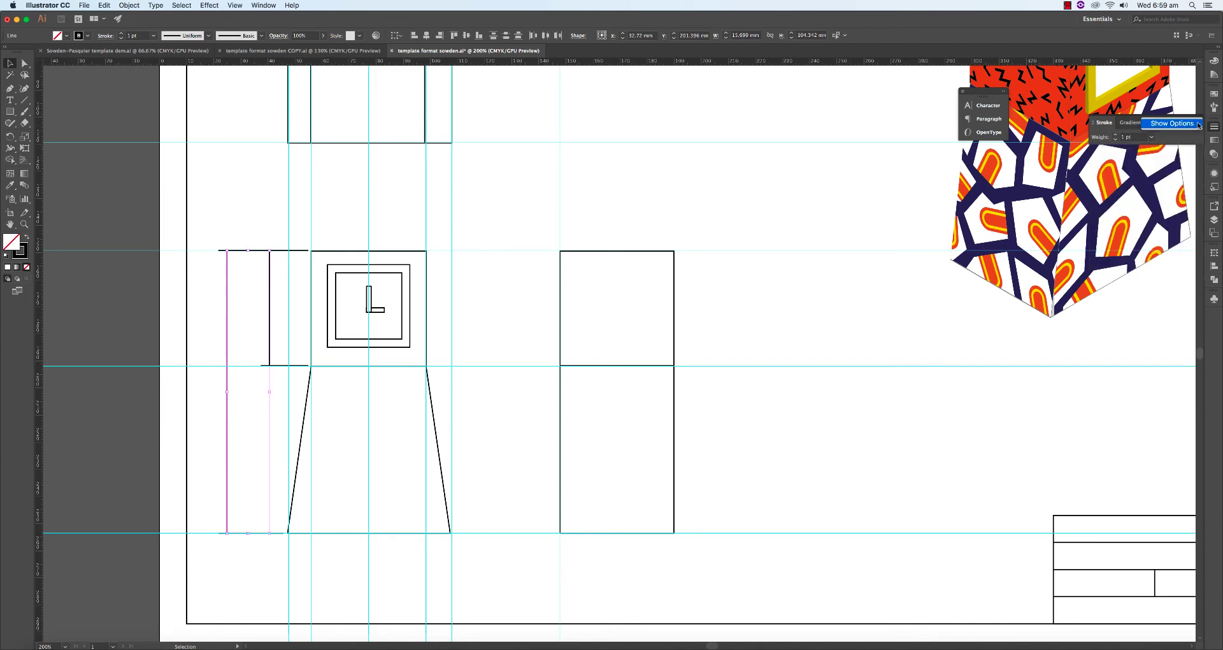
left_click(1184, 123)
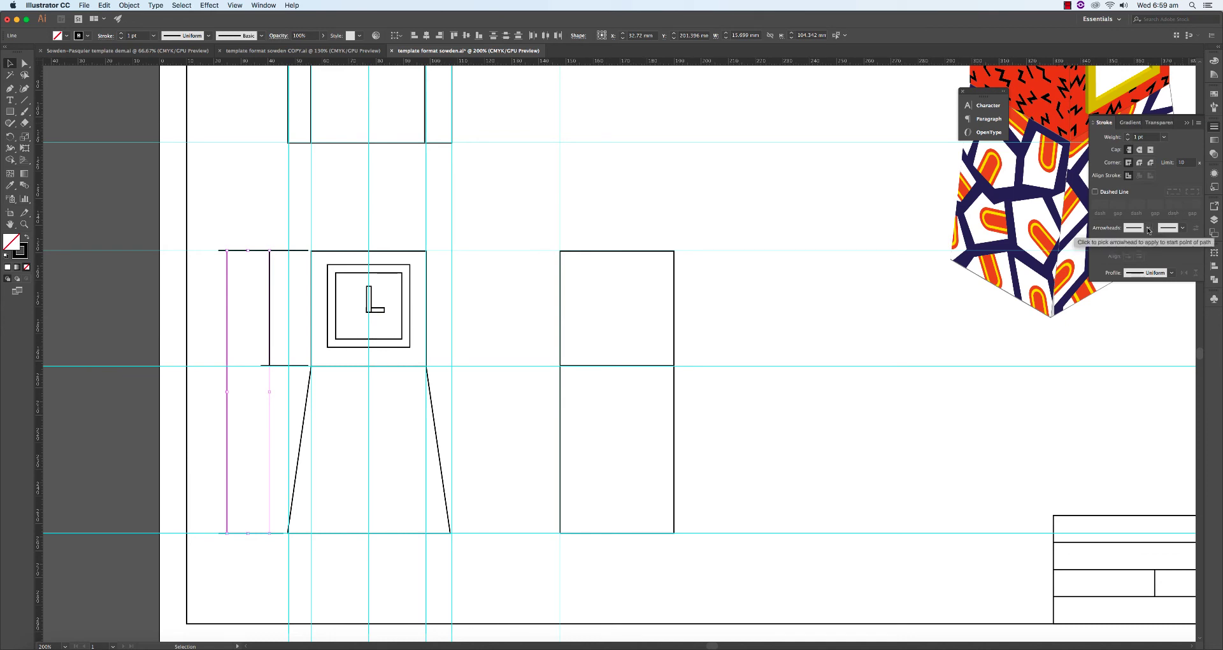
left_click(1149, 229)
scroll(1118, 328, "down", 1)
scroll(1118, 326, "down", 2)
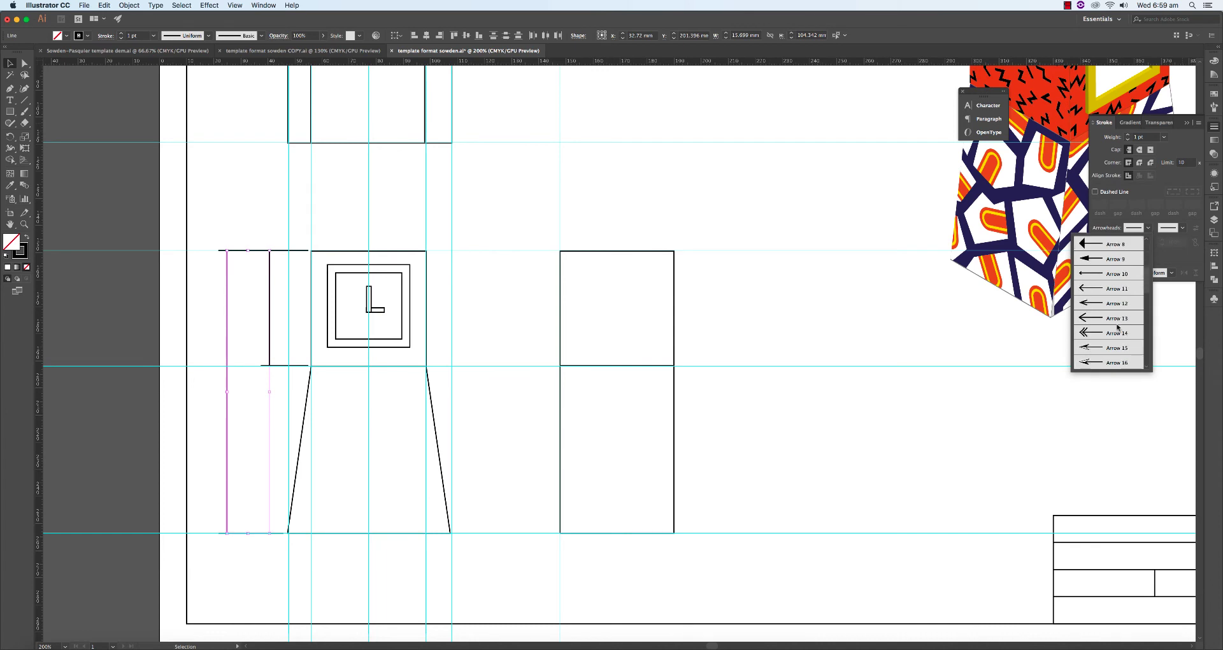
left_click(1117, 260)
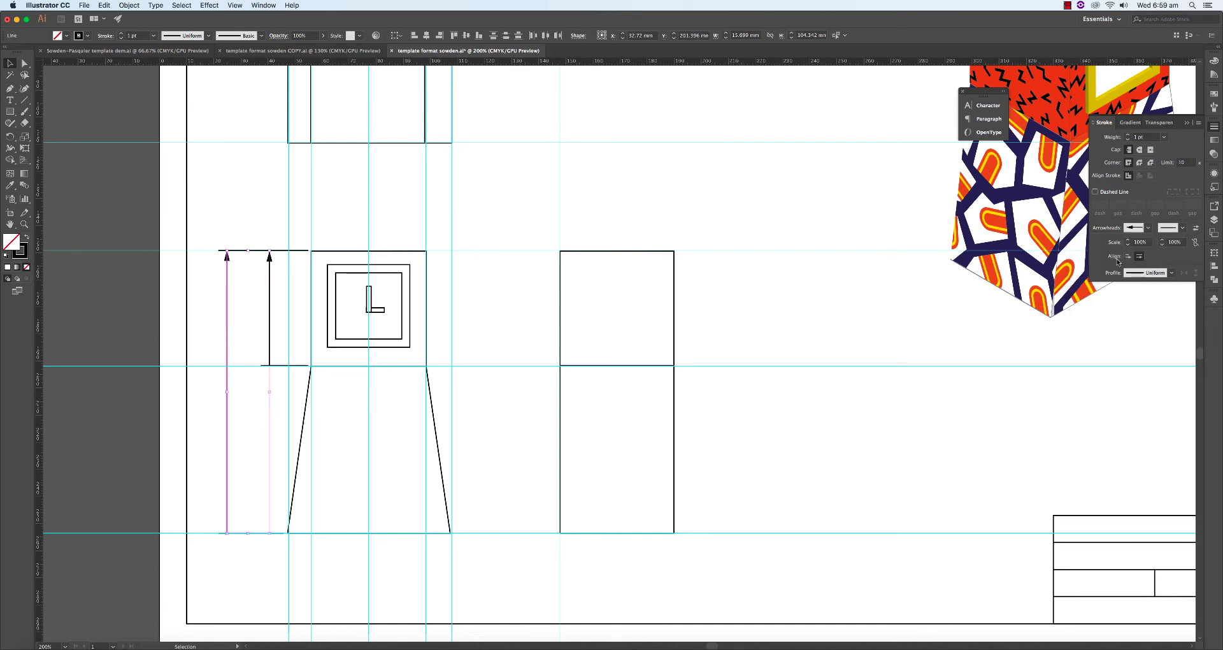
Step: Apply a matching arrowhead to the other end of both vertical dimension lines beside the front view
left_click(1182, 229)
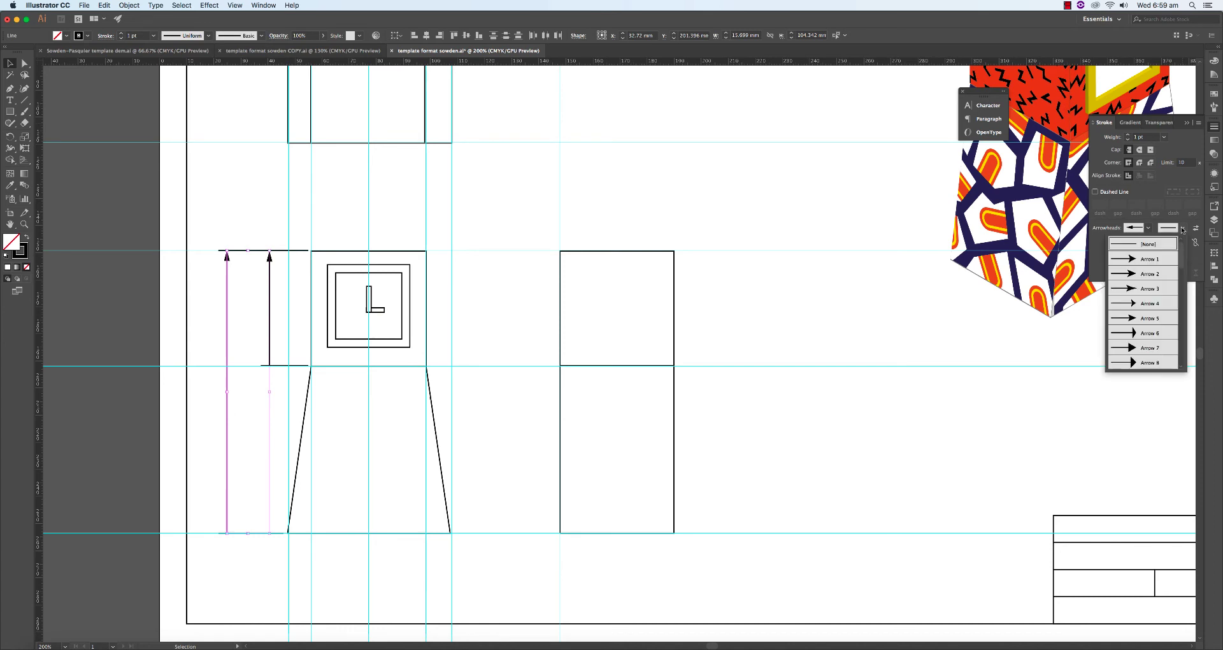
left_click(1155, 351)
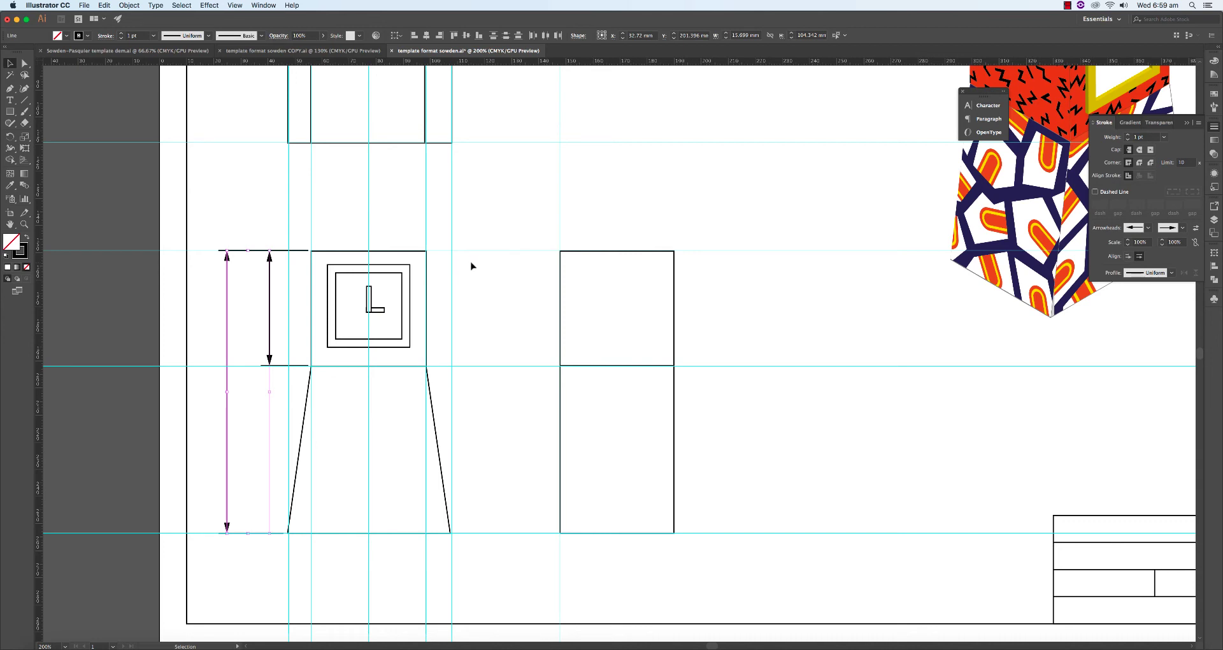
Step: Draw horizontal extension lines about 22 mm long outward from the top view's upper and lower left corners
scroll(471, 265, "up", 1)
scroll(471, 264, "up", 5)
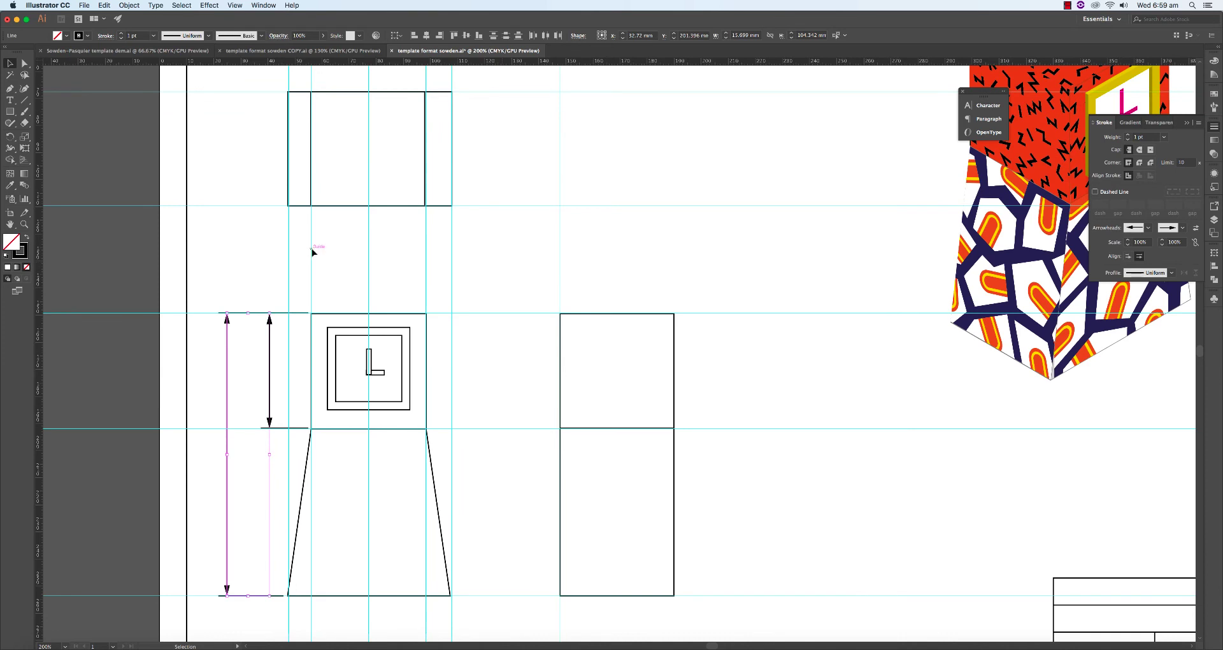
scroll(402, 267, "up", 1)
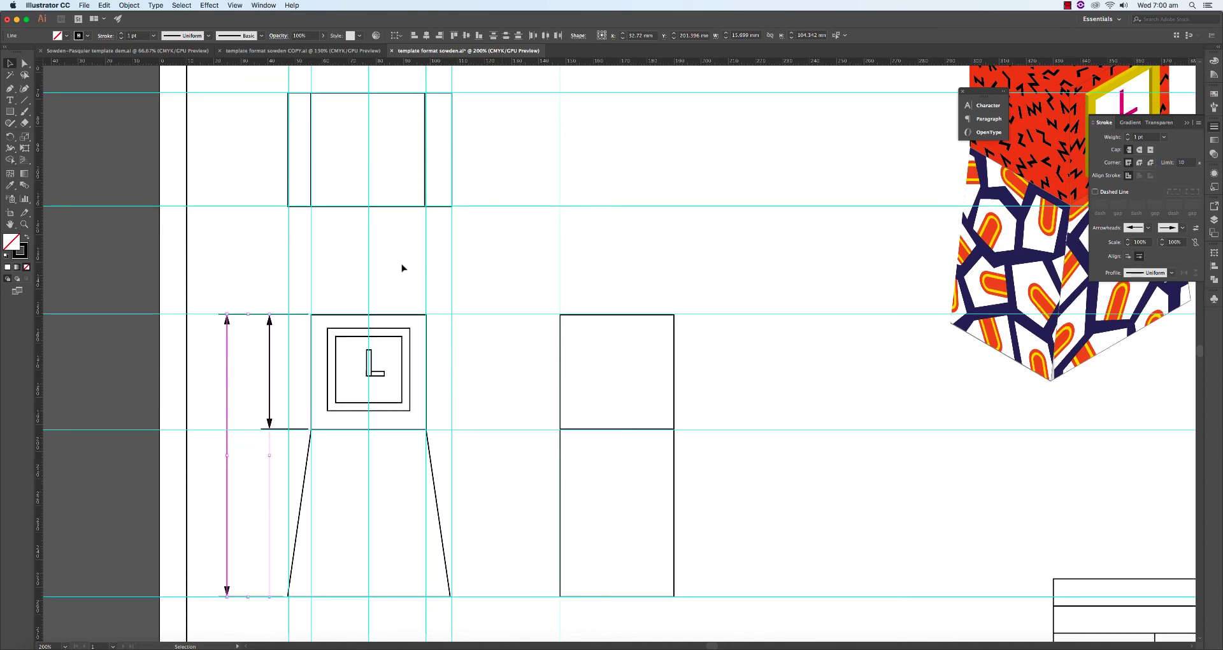
scroll(402, 267, "down", 1)
key("backslash")
left_click_drag(286, 196, 225, 198)
key("v")
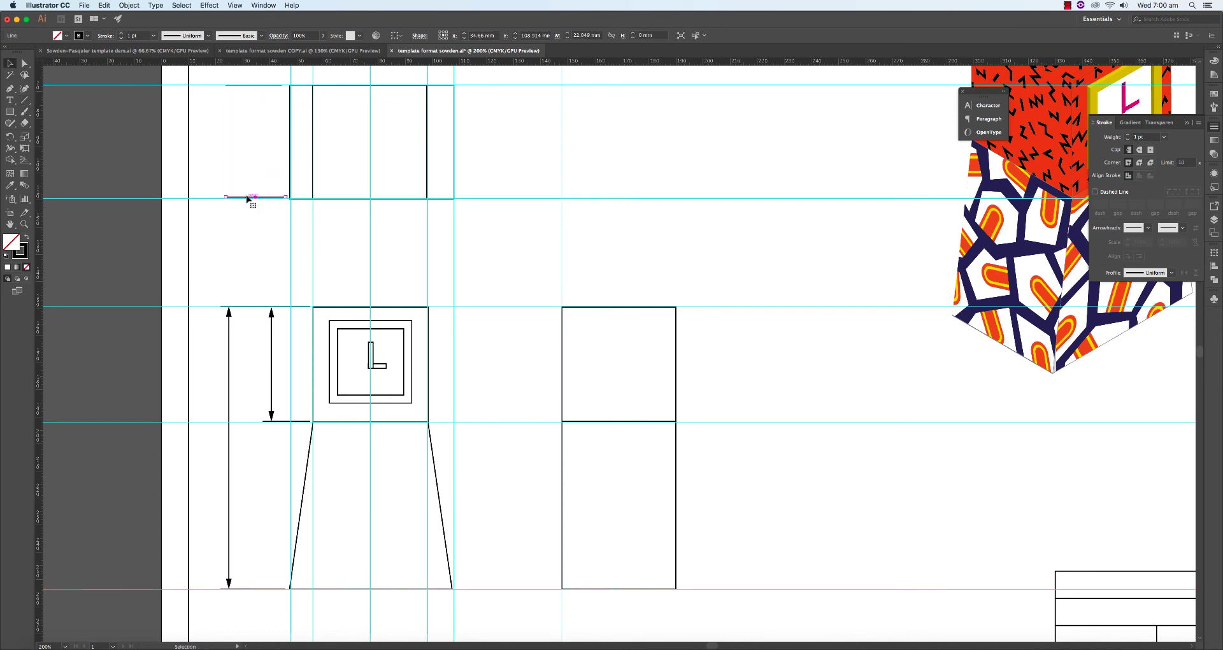
Step: Draw vertical extension lines upward from the top view's two upper outer corners
left_click(516, 222)
scroll(516, 222, "up", 5)
key("backslash")
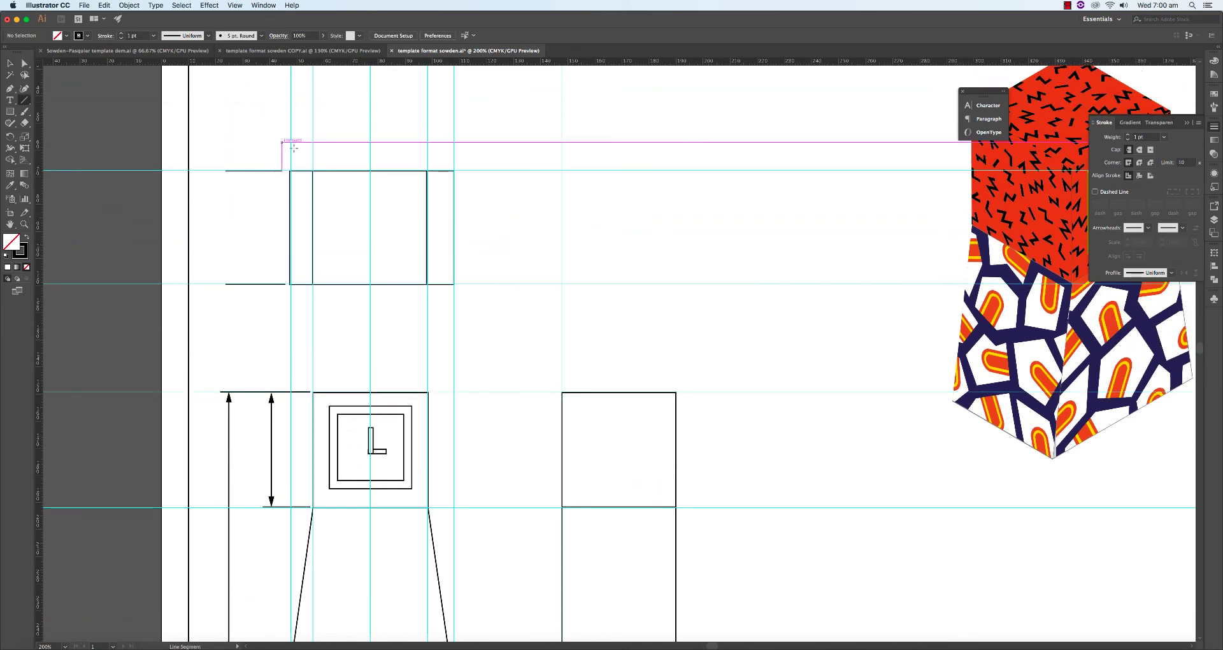
mouse_move(290, 166)
left_mouse_down()
mouse_move(291, 123)
mouse_move(376, 146)
mouse_move(453, 146)
left_mouse_up()
key("v")
Step: Add double-arrowed dimension lines for the top view's width and depth, and dimension the side view's width the same way with extension lines
left_click_drag(240, 132, 395, 175)
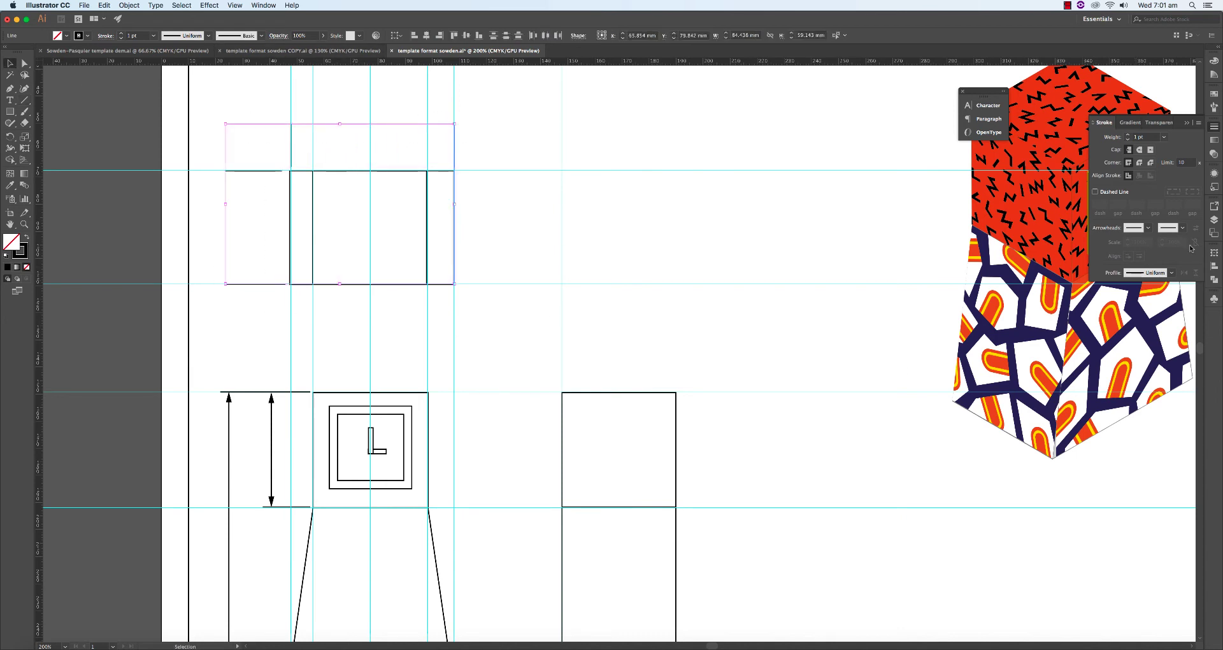
left_click(1147, 227)
left_click(1112, 250)
left_click(139, 191)
key("backslash")
key("ctrl+z")
key("ctrl+z")
left_click_drag(291, 128, 454, 129)
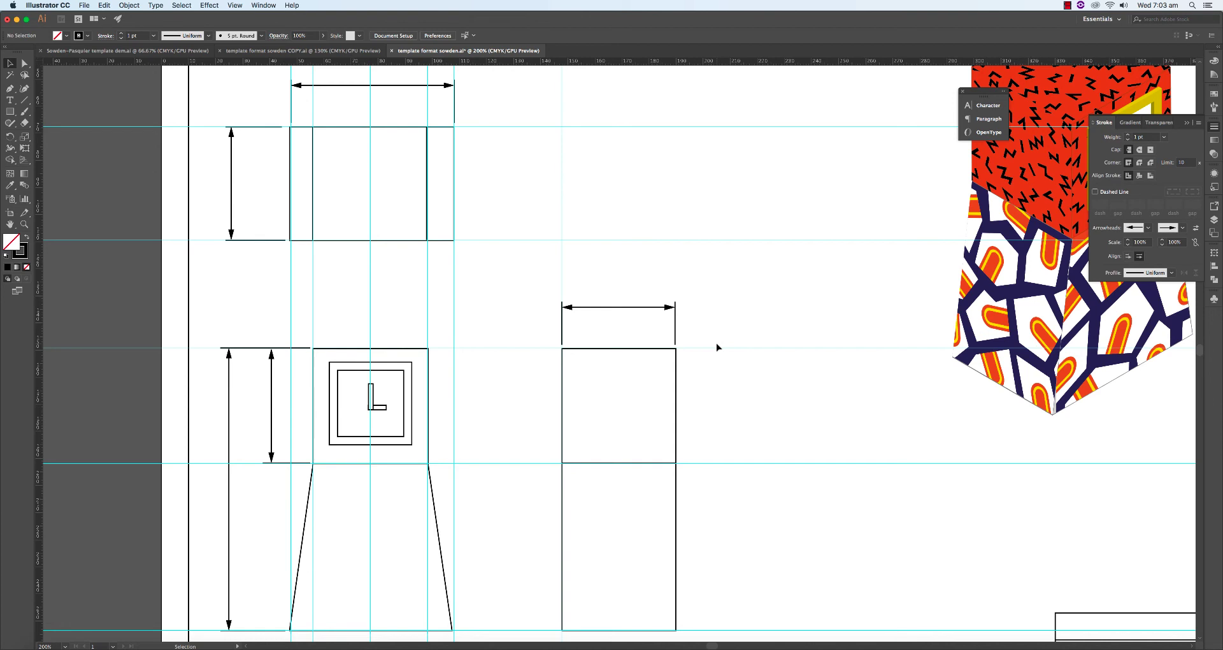
Step: Make the information layer active for filling in the title box
scroll(717, 347, "down", 2)
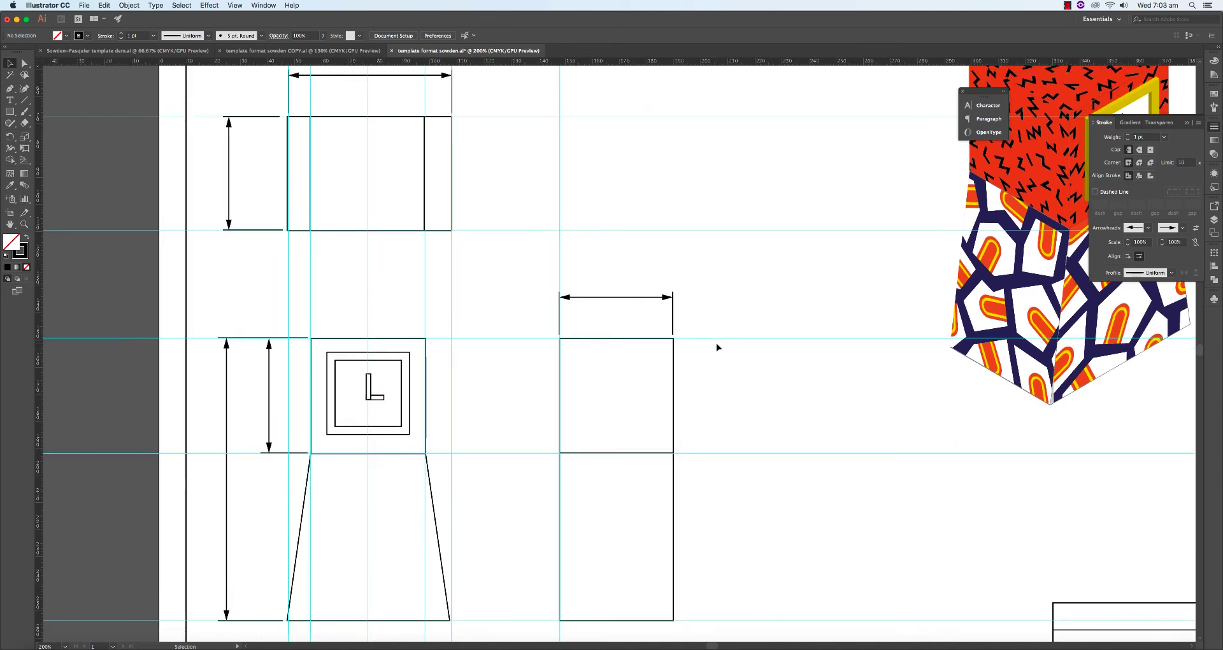
scroll(717, 348, "right", 5)
scroll(717, 347, "down", 4)
left_click(1214, 220)
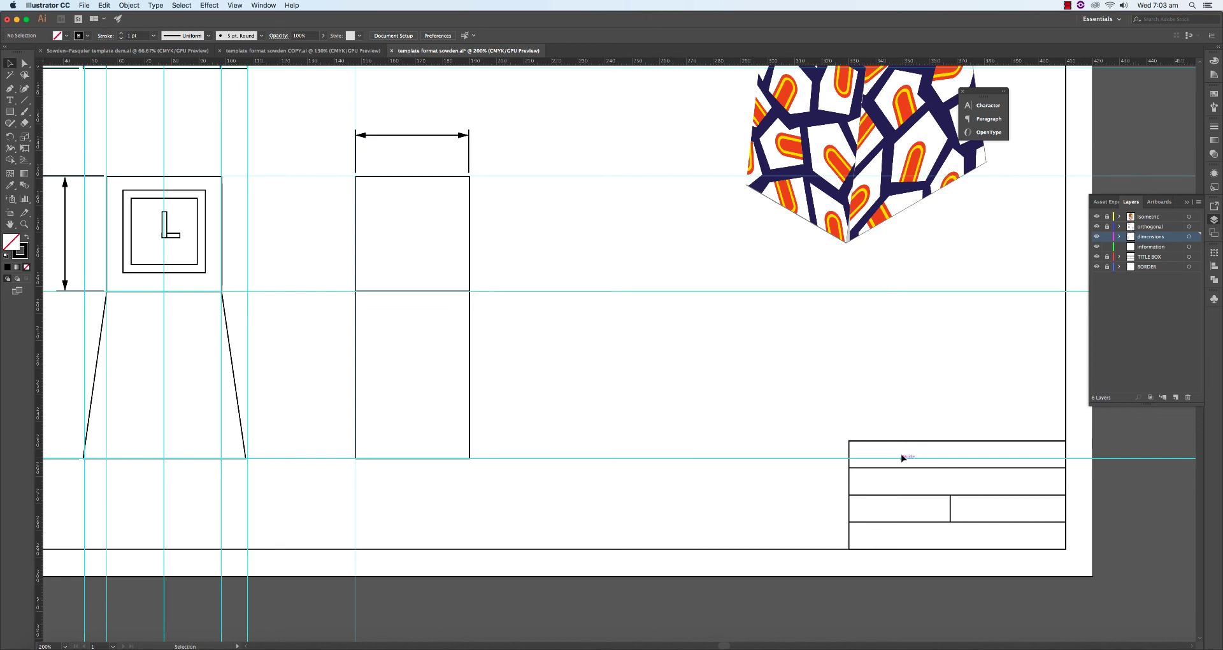
left_click(1157, 248)
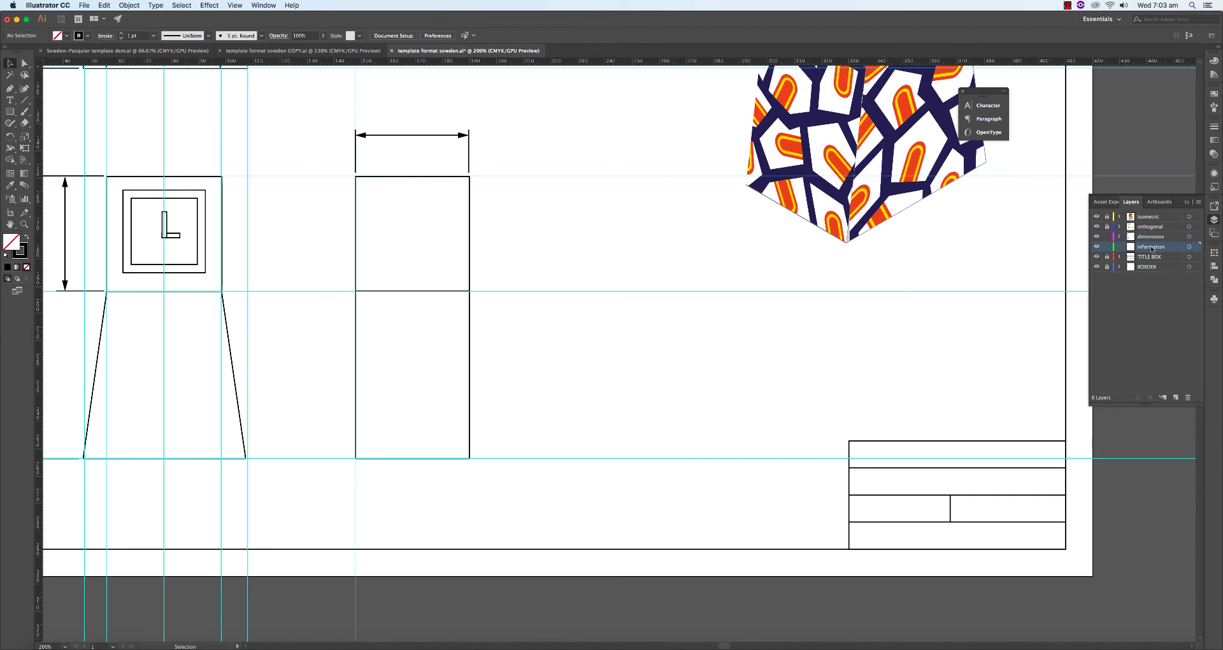
Step: Enter title-box text on four lines: the name, SOWDEN CLOCK 1, 1:5 tabbed to 27/3/18, and ALL MEASUREMENTS IN MM
left_click(10, 100)
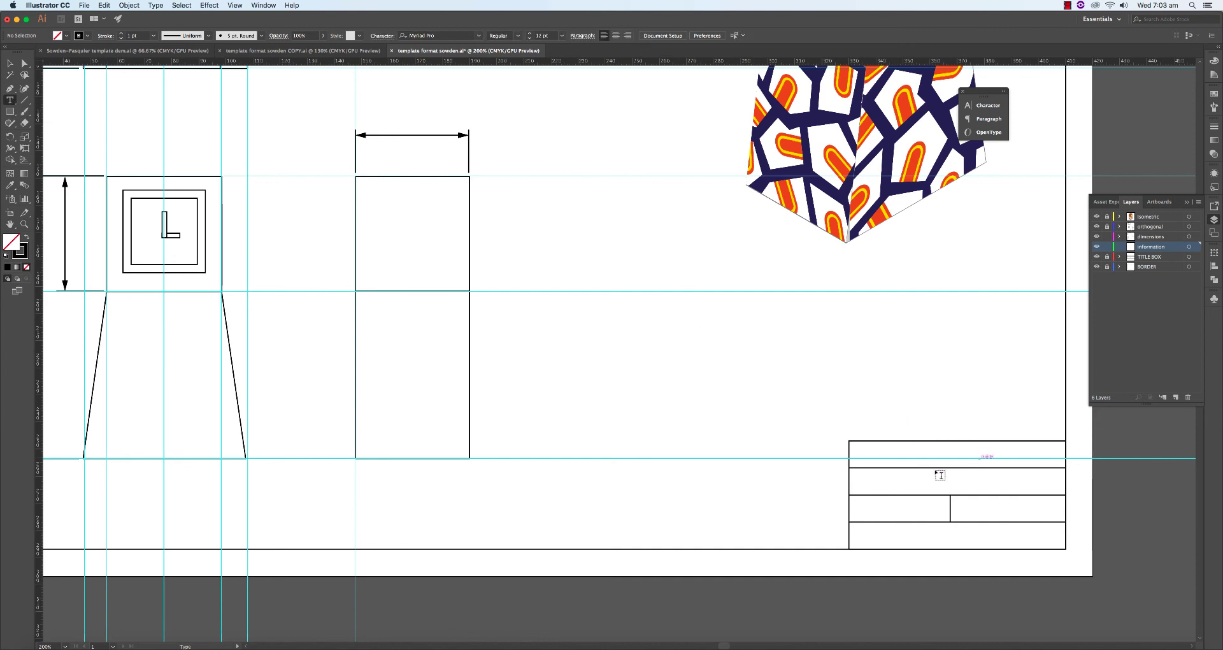
left_click(866, 454)
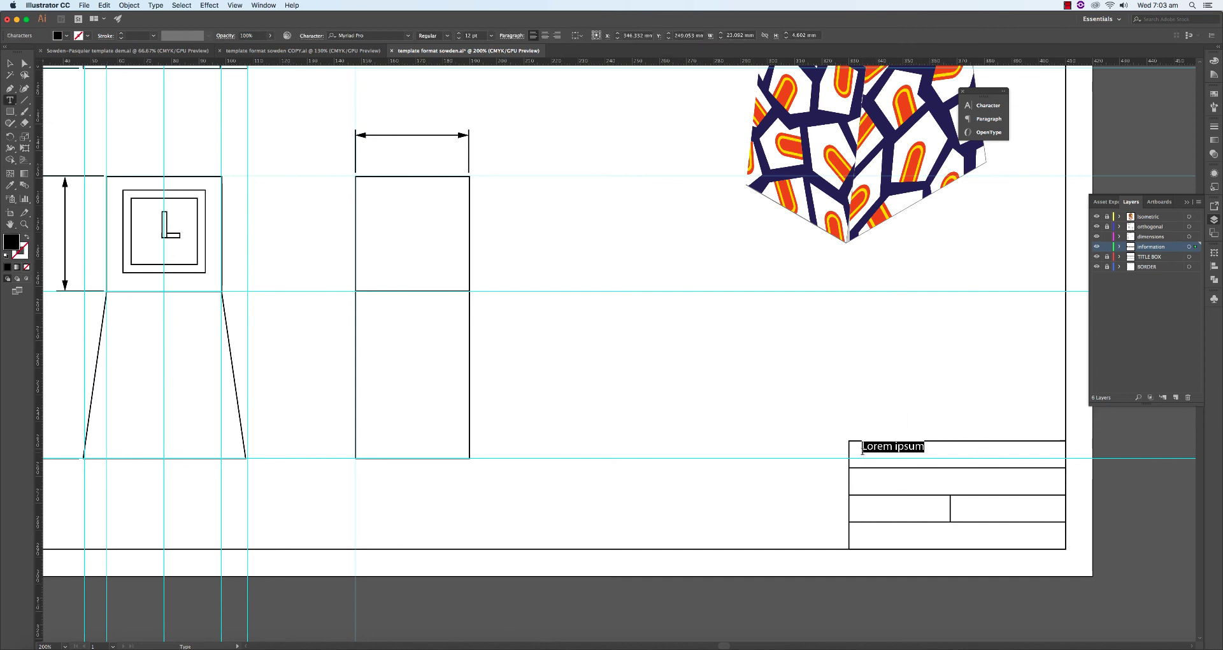
type("DESI INDUSTRIA")
key("Return")
type("SOWDEN CLOCK 1")
key("Return")
type("1:5")
key("Tab")
key("Tab")
key("Tab")
type("27/3/18")
key("Return")
type("ALL MEASUREMENTS IN MM")
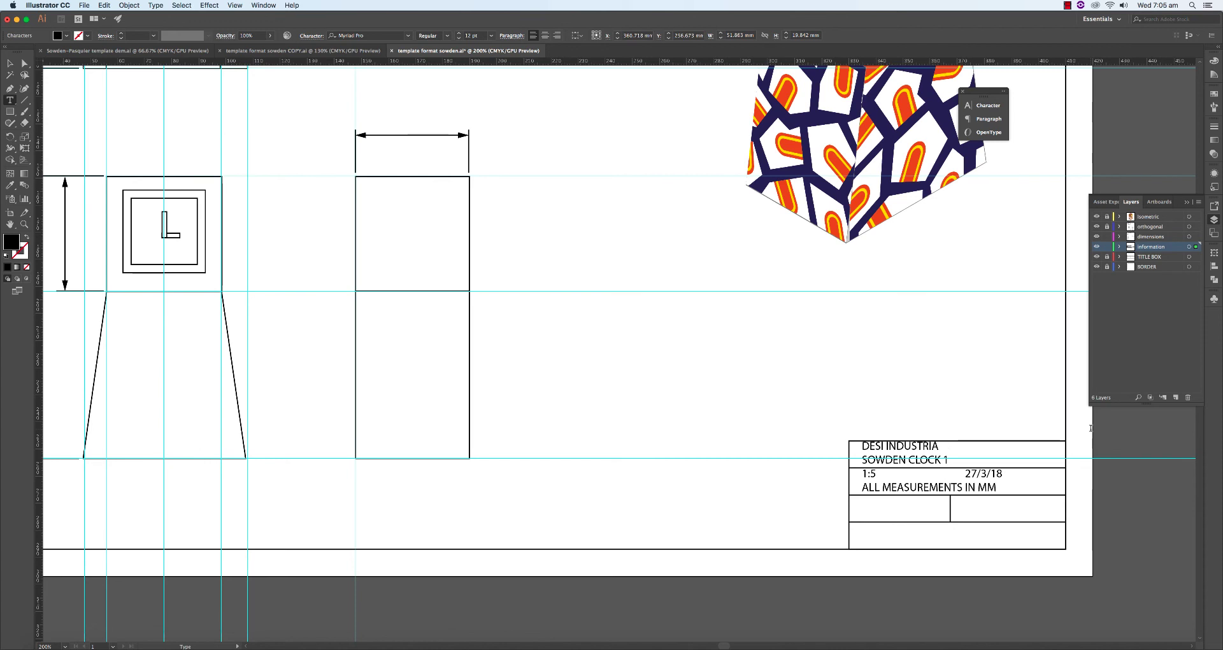
Step: Select the title-box text, open the Paragraph settings and set the space after each paragraph to 1 pt
left_click(941, 445)
left_click(10, 63)
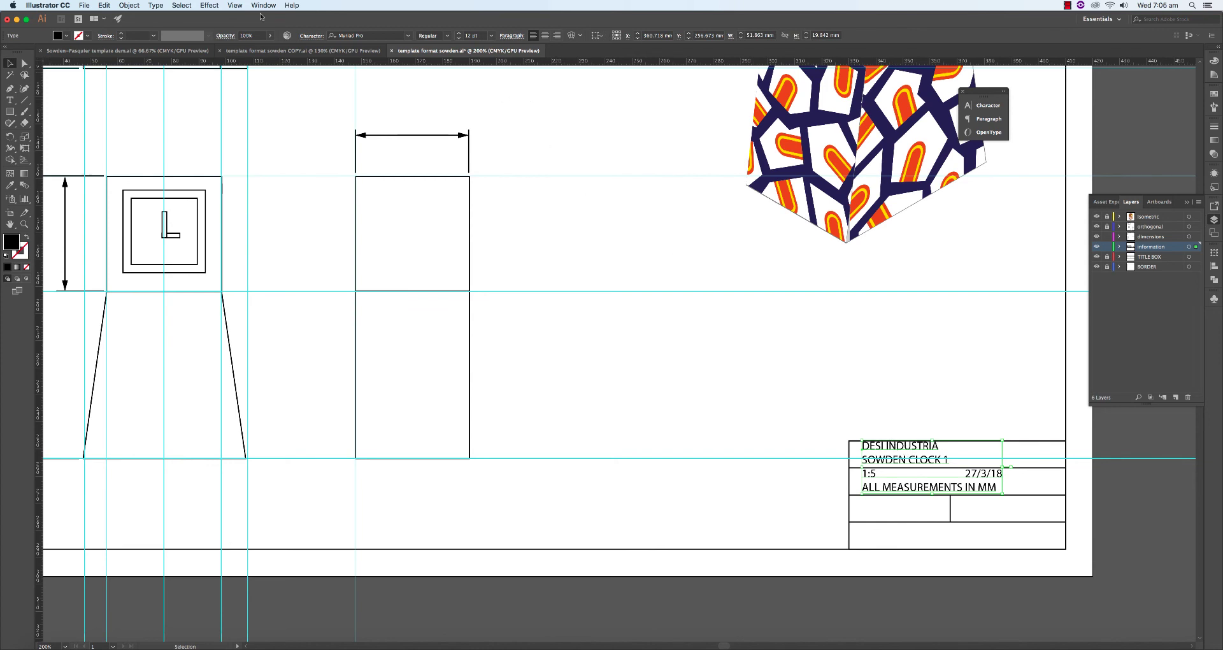
left_click(156, 5)
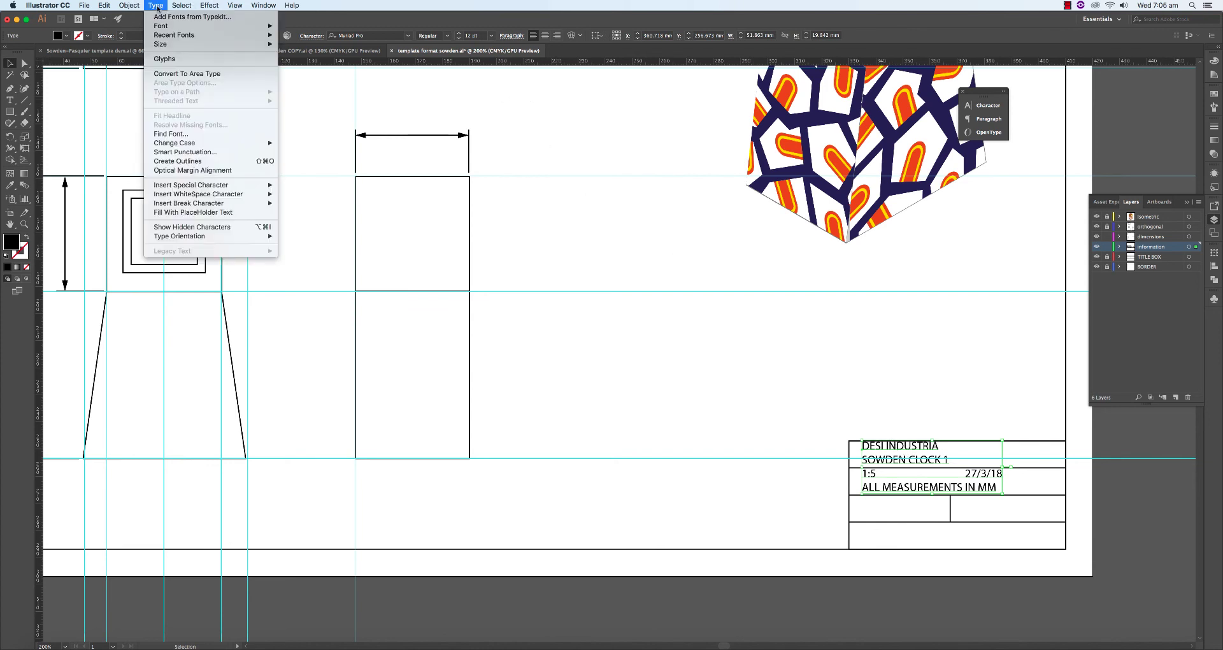
mouse_move(264, 5)
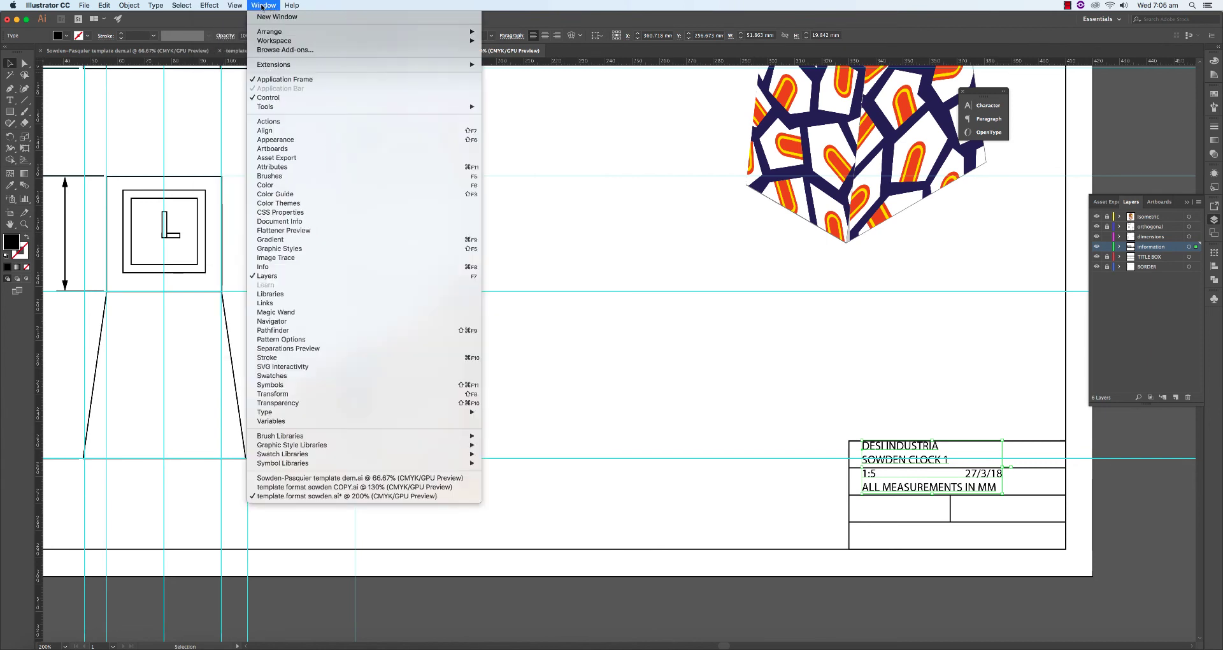
mouse_move(280, 414)
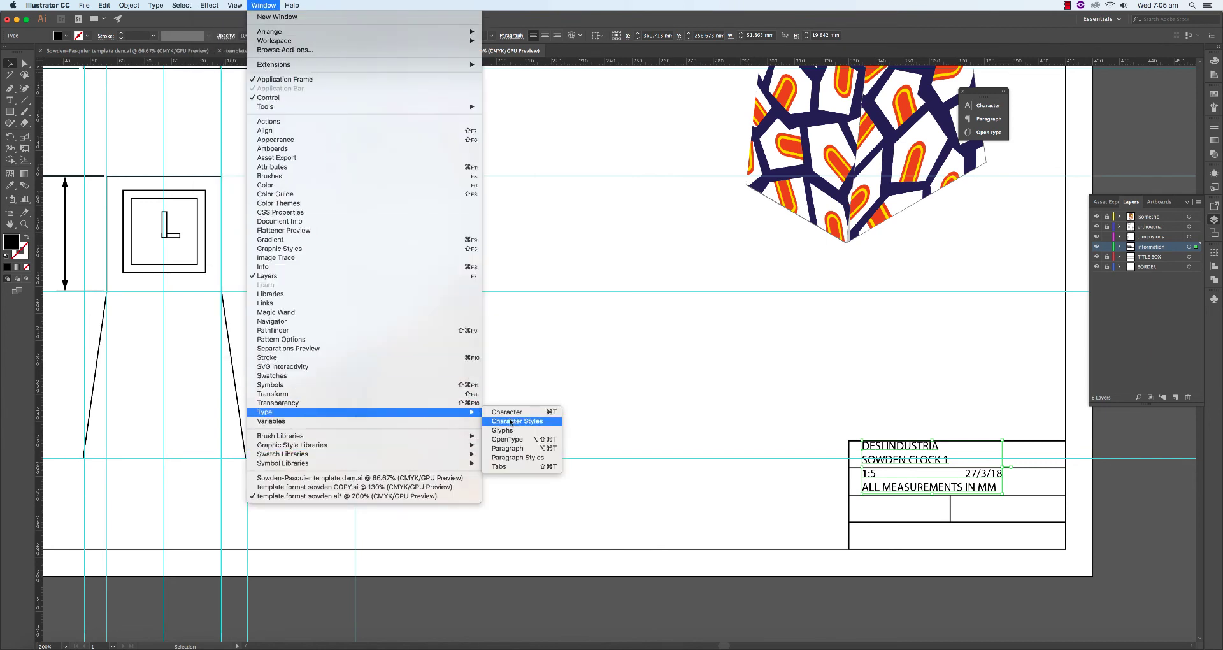
left_click(517, 449)
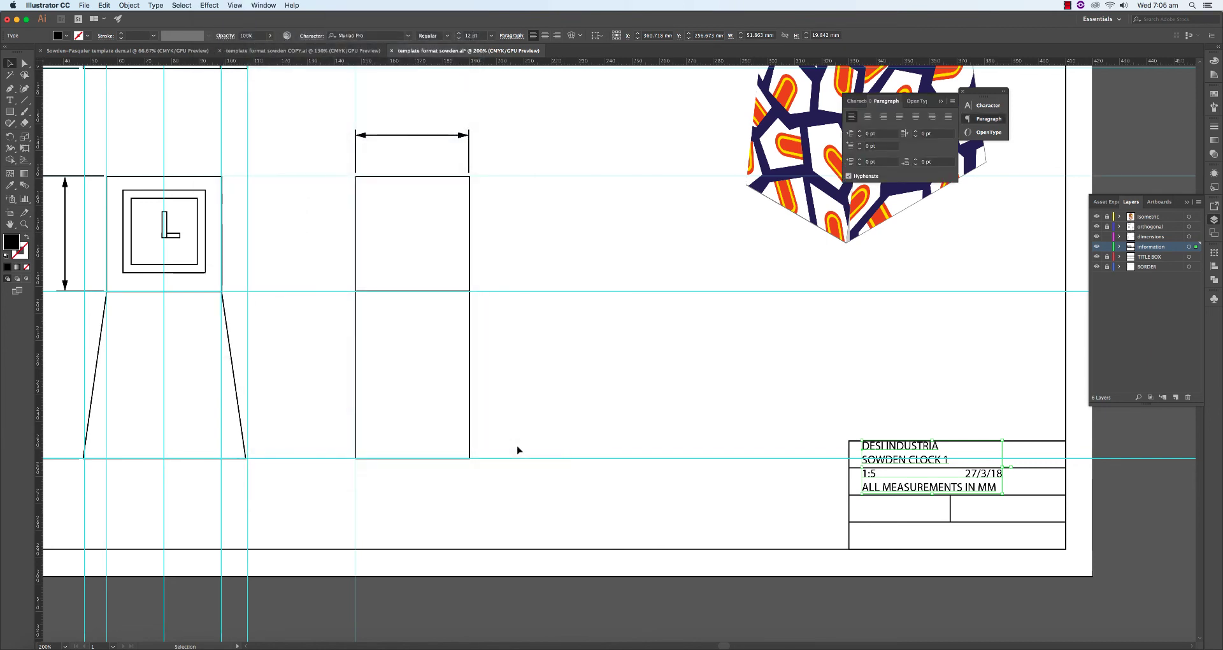
left_click(916, 160)
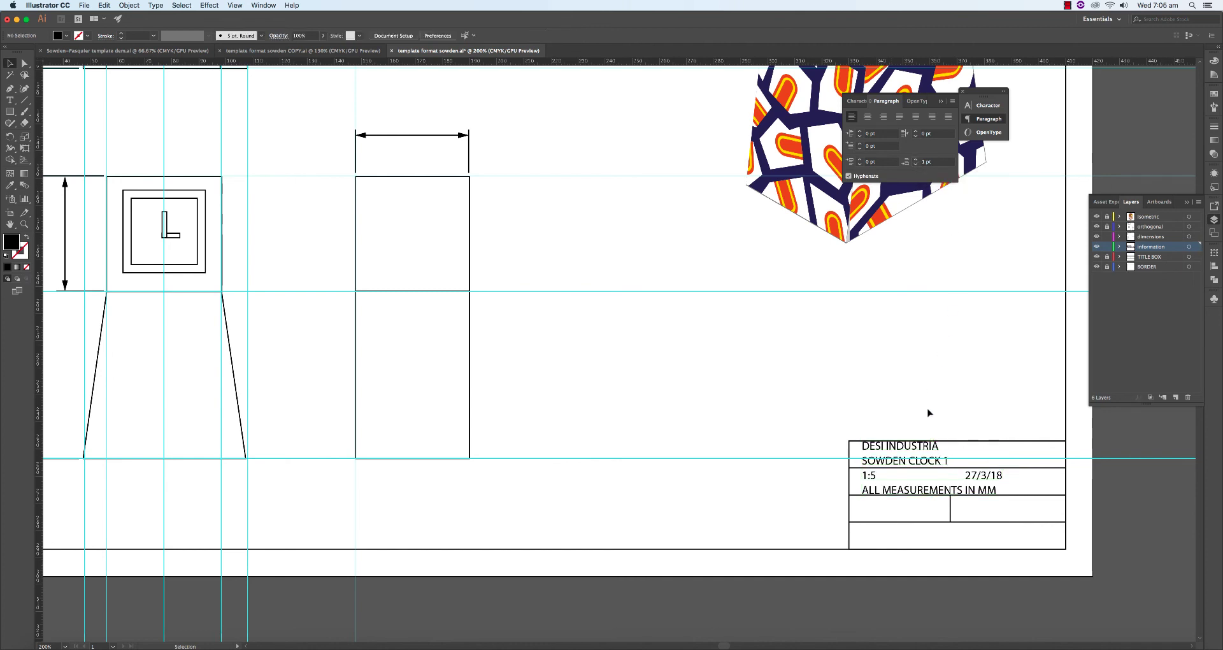
Step: Nudge the title-box text down so its first line sits inside the first row
key("Down")
key("Down")
key("Down")
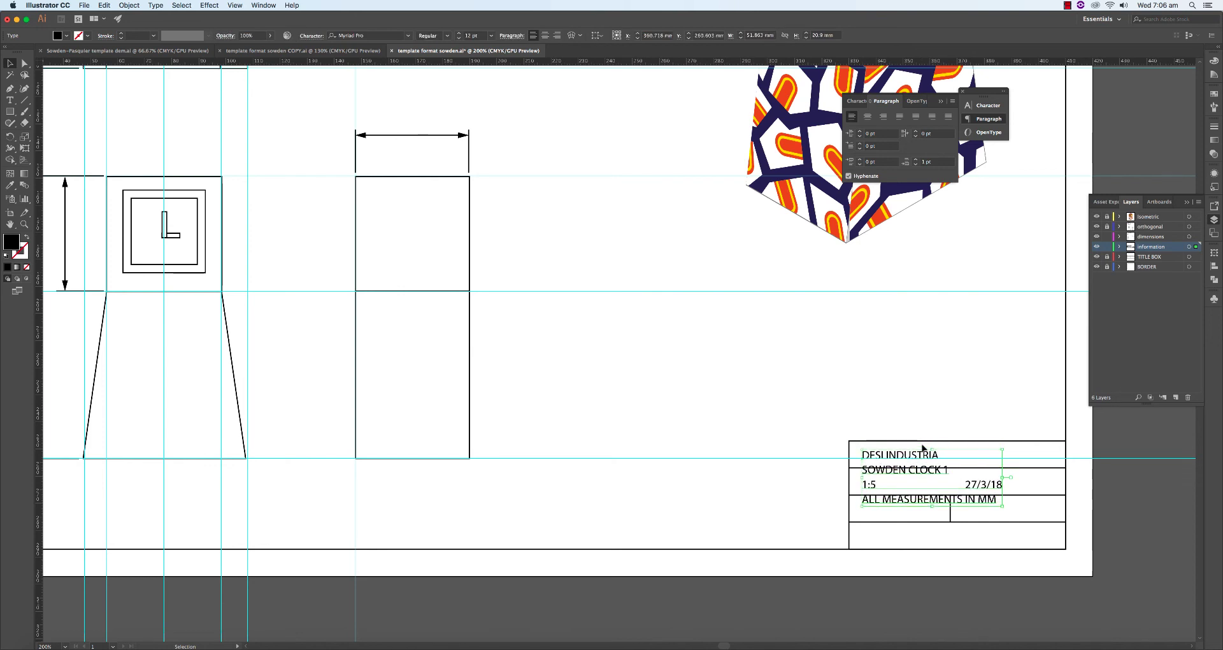
Step: Set the space after each paragraph to 13 pt so each text line fits its own title-box row
left_click(915, 160)
left_click(915, 160)
left_click(916, 160)
left_click(916, 160)
left_click(916, 160)
left_click(916, 160)
left_click(916, 159)
left_click(915, 159)
left_click(915, 160)
left_click(916, 159)
left_click(916, 160)
left_click(916, 159)
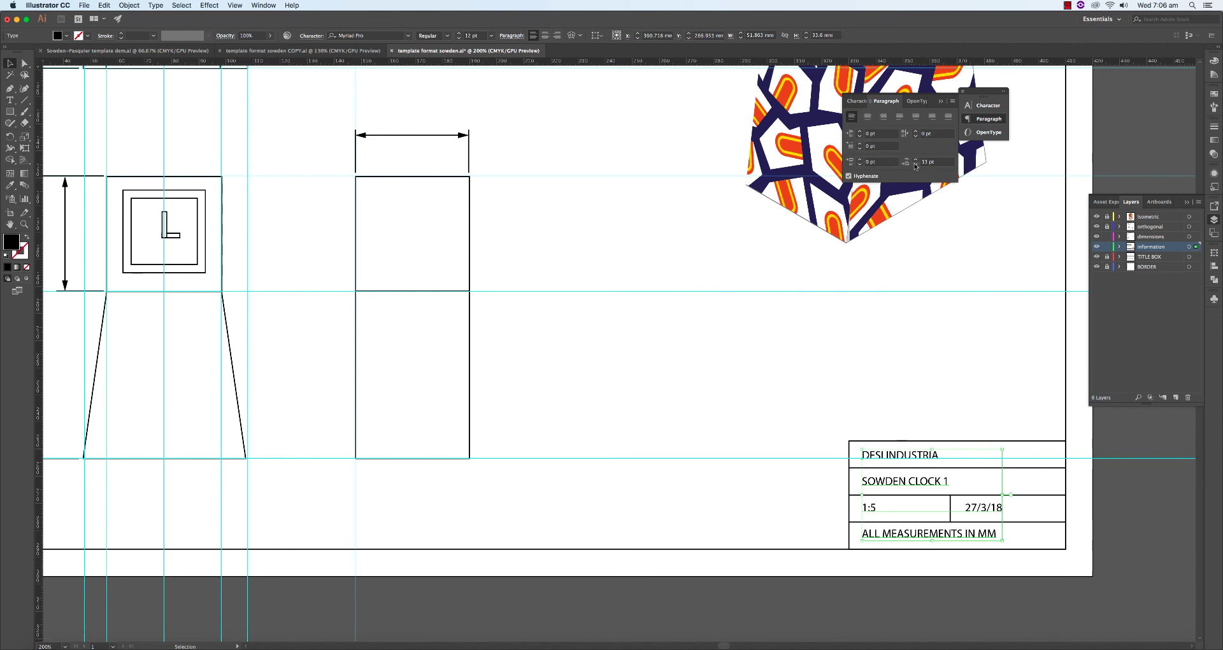
left_click(694, 390)
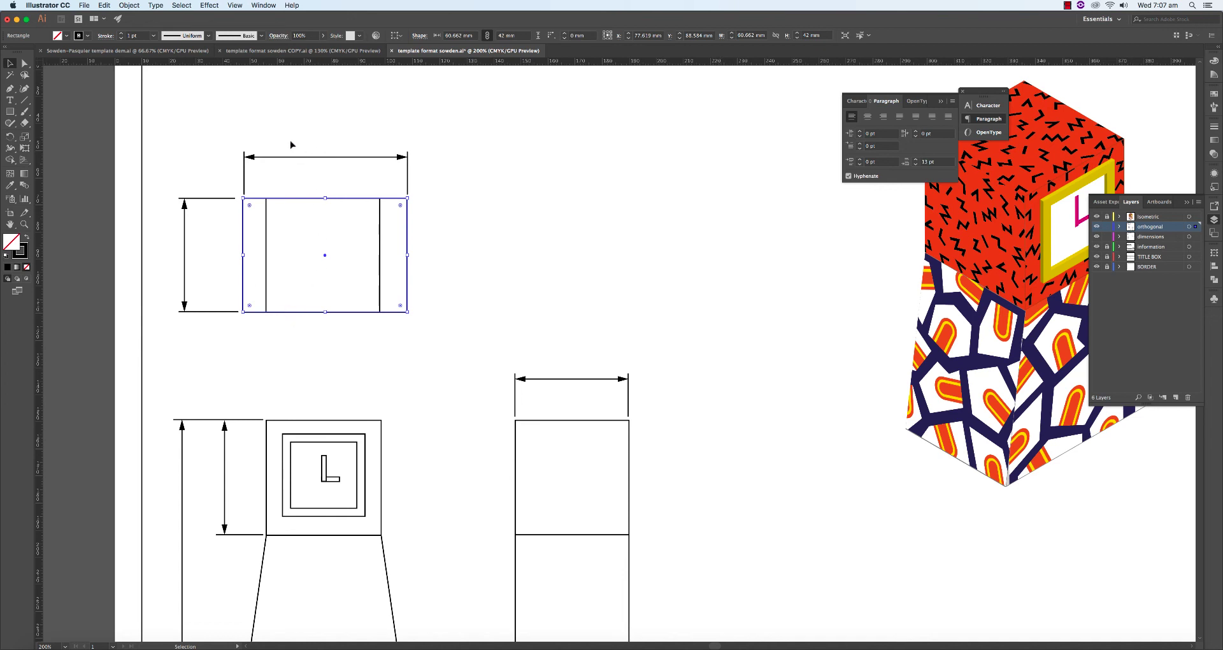
Step: Make the dimensions layer active and lock the orthogonal layer
left_click(10, 100)
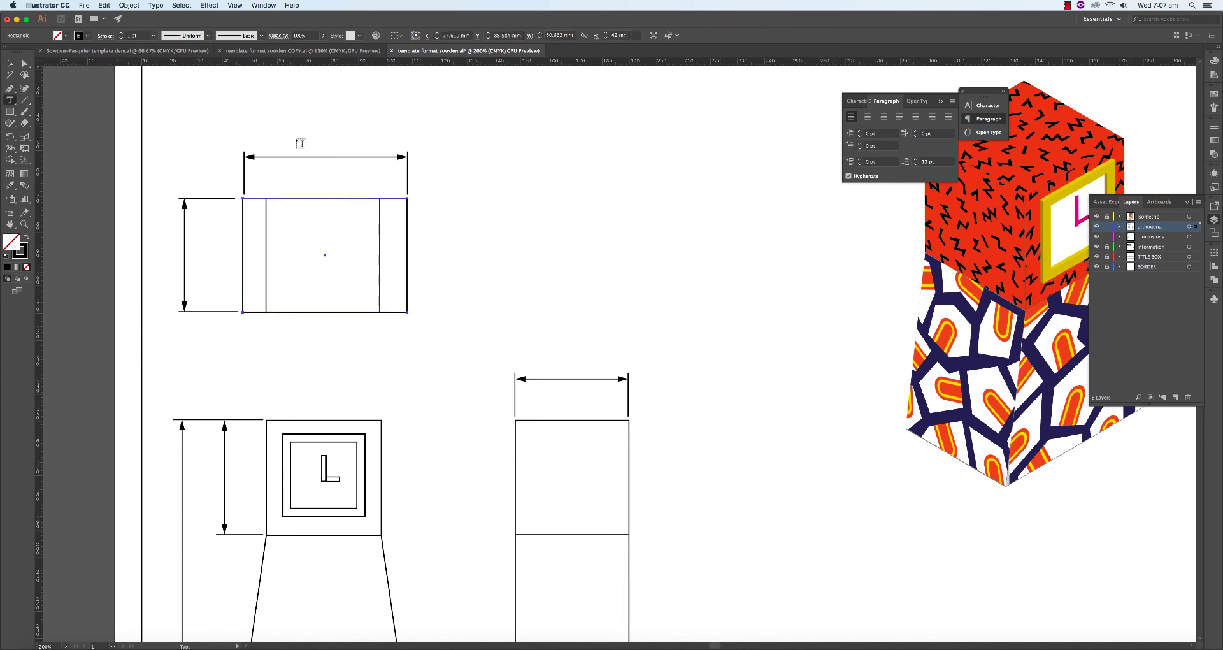
left_click(1143, 238)
left_click(1107, 228)
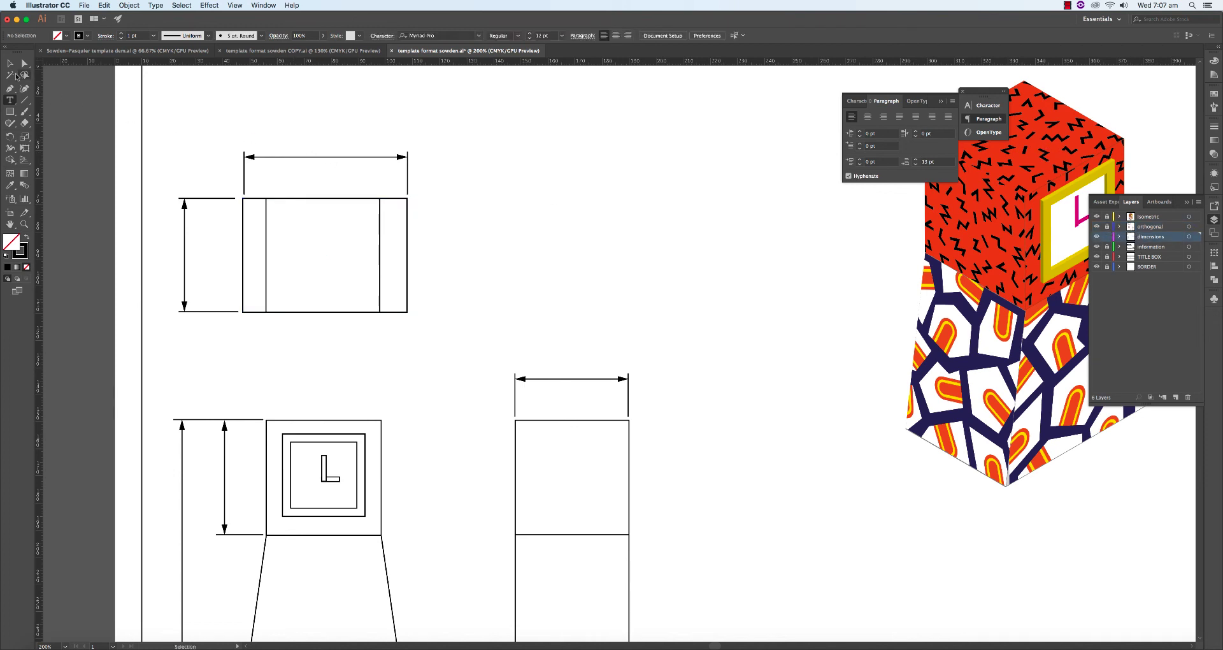
Step: Add the text 300 and place it centred just above the top view's width dimension line
left_click(291, 137)
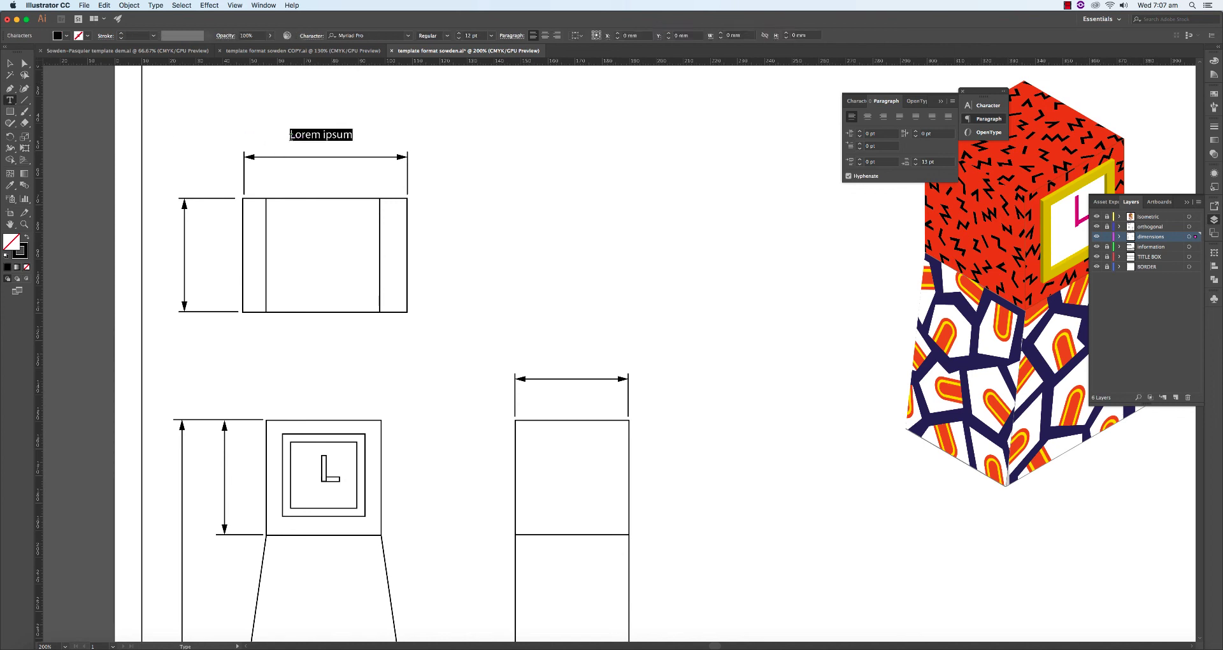
type("300")
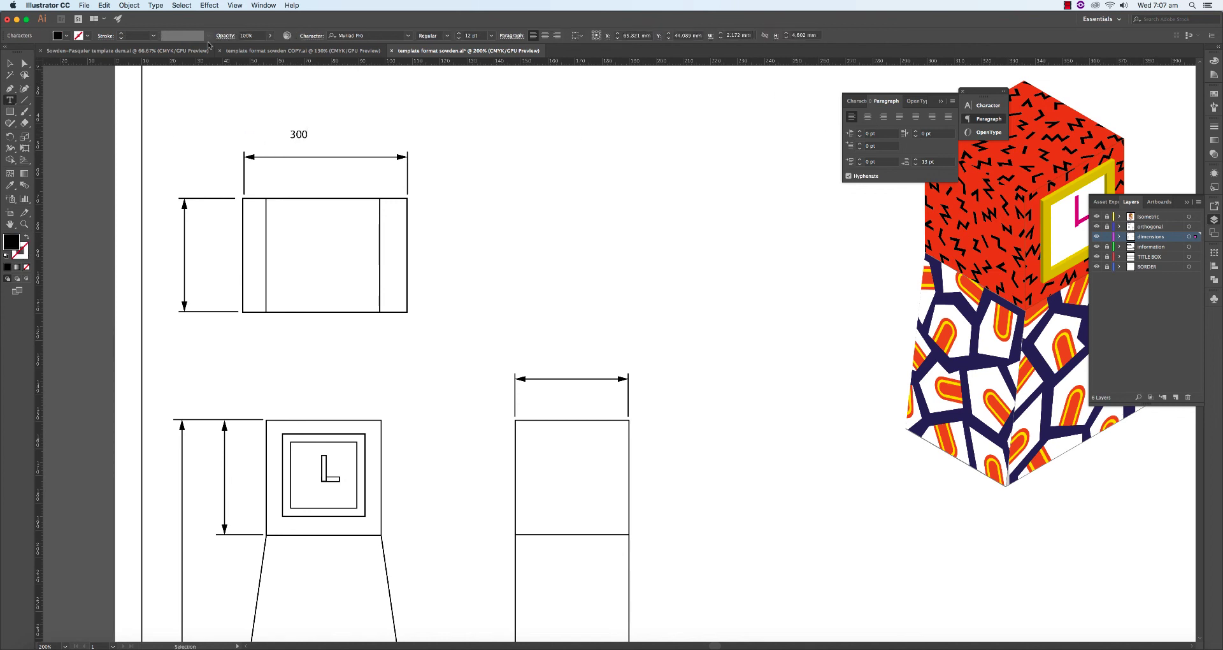
key("Escape")
left_click_drag(310, 136, 321, 149)
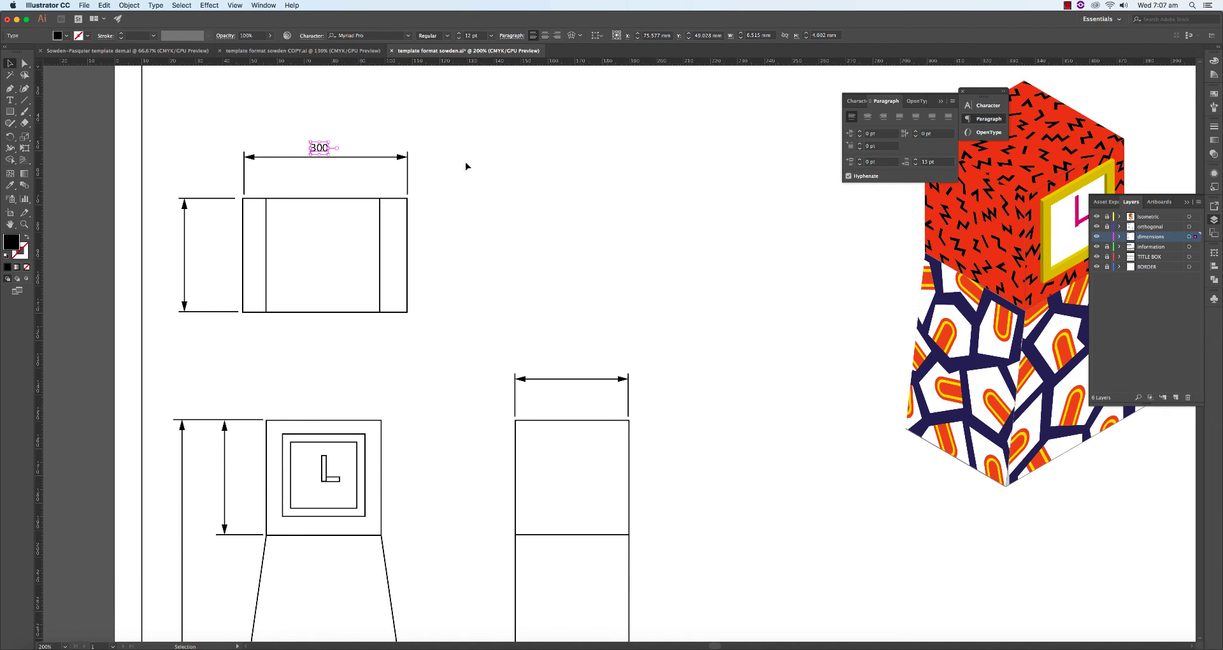
left_click(408, 218)
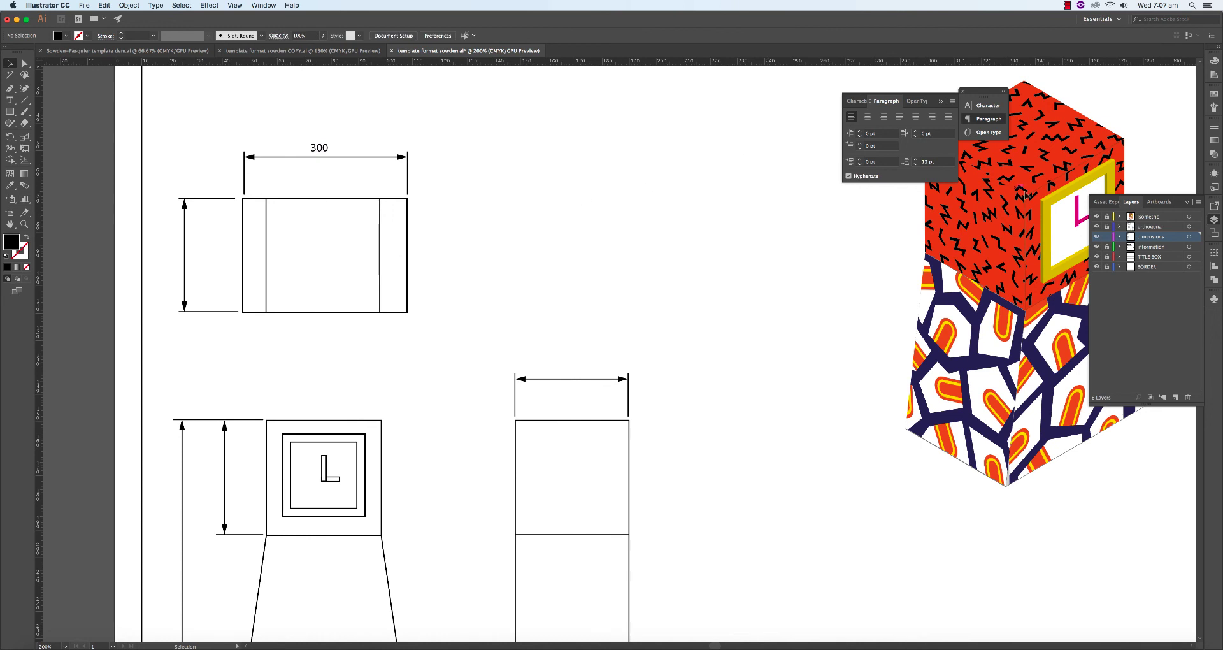
Step: Unlock the orthogonal layer, check the top view rectangle's size, and switch to Calculator to work out its full-size depth from 42 mm
left_click(1107, 227)
left_click(405, 241)
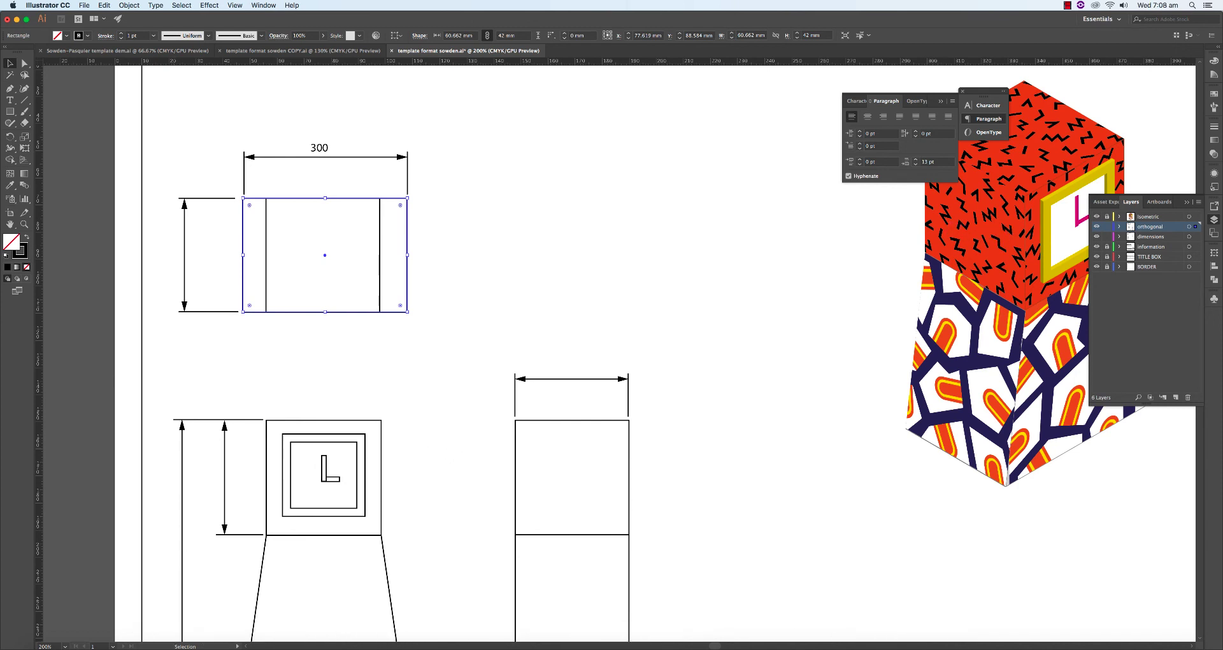
left_click(971, 644)
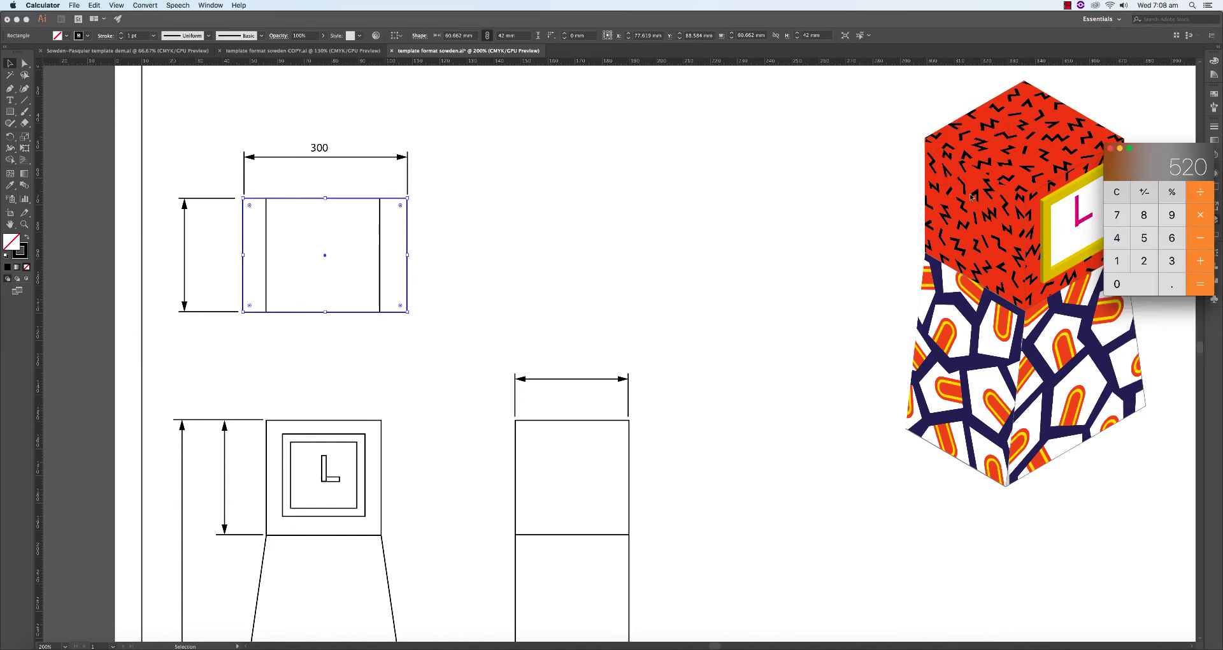
left_click(1144, 216)
left_click(1199, 217)
left_click(1116, 238)
left_click(1144, 260)
left_click(1203, 286)
Step: Switch back to Illustrator and add the text 210, placed just left of the middle of the top view's depth dimension line
left_click(12, 102)
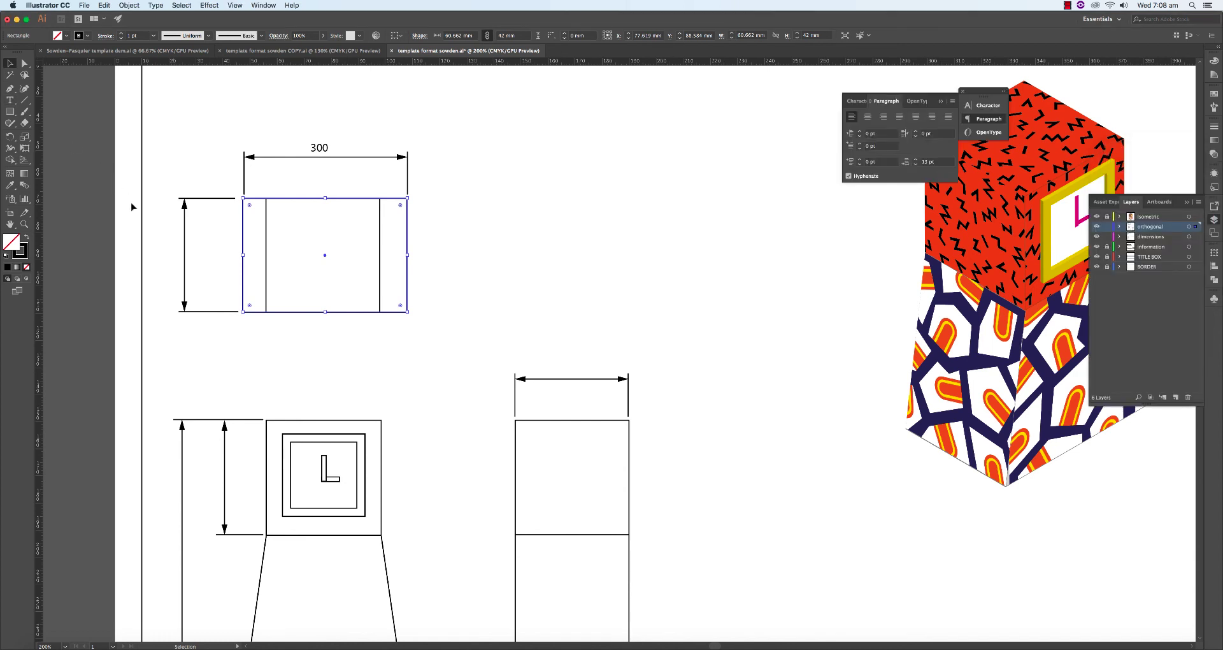
left_click(170, 245)
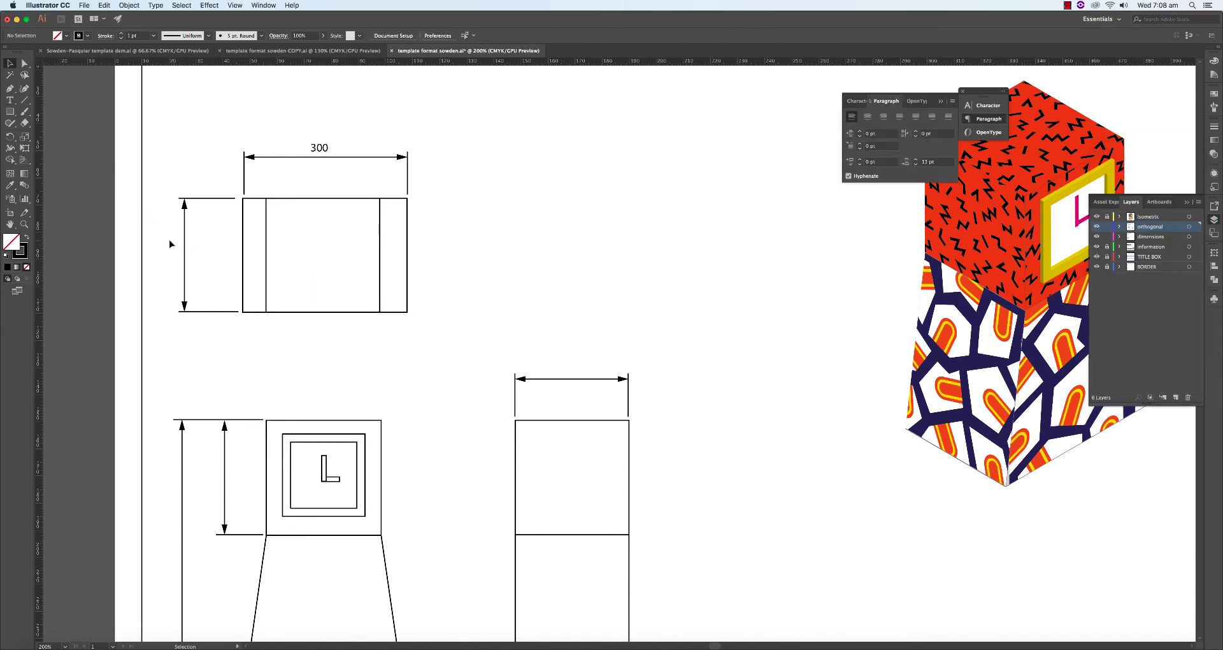
key("t")
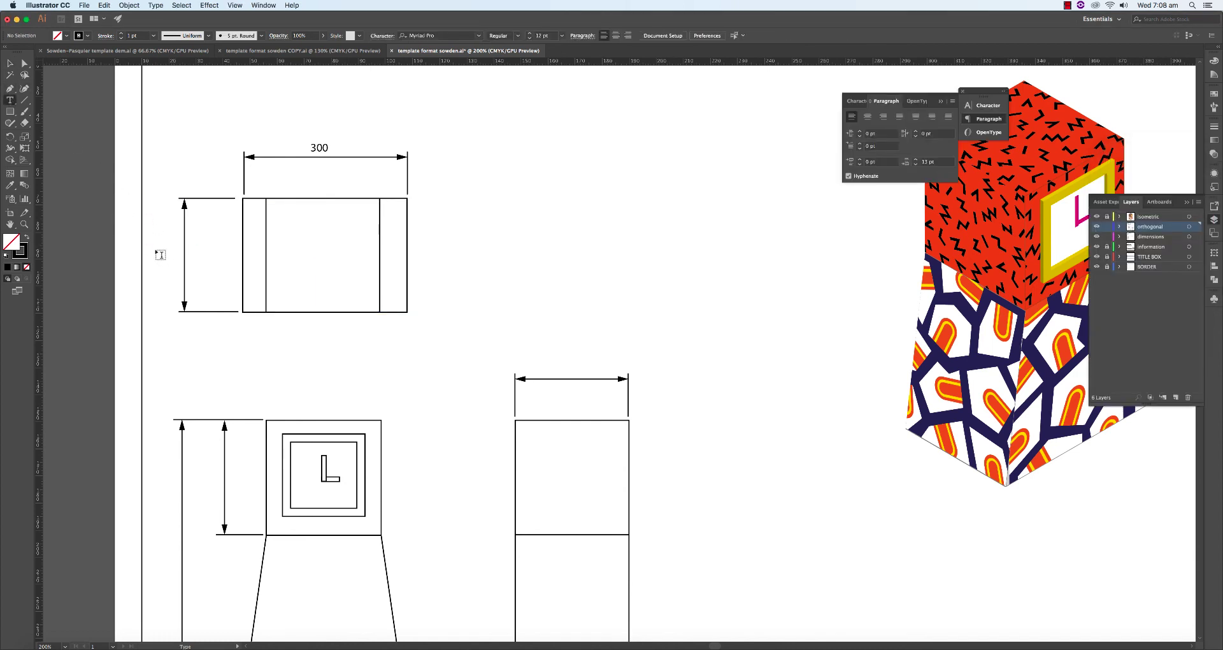
left_click(157, 249)
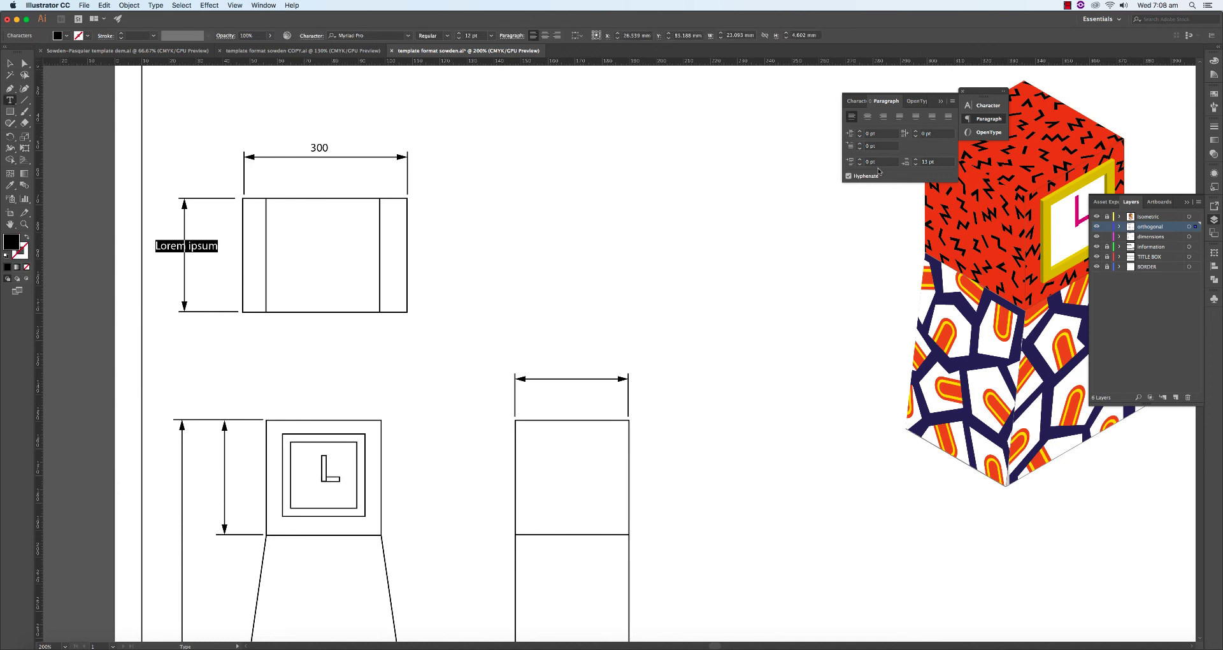
type("210")
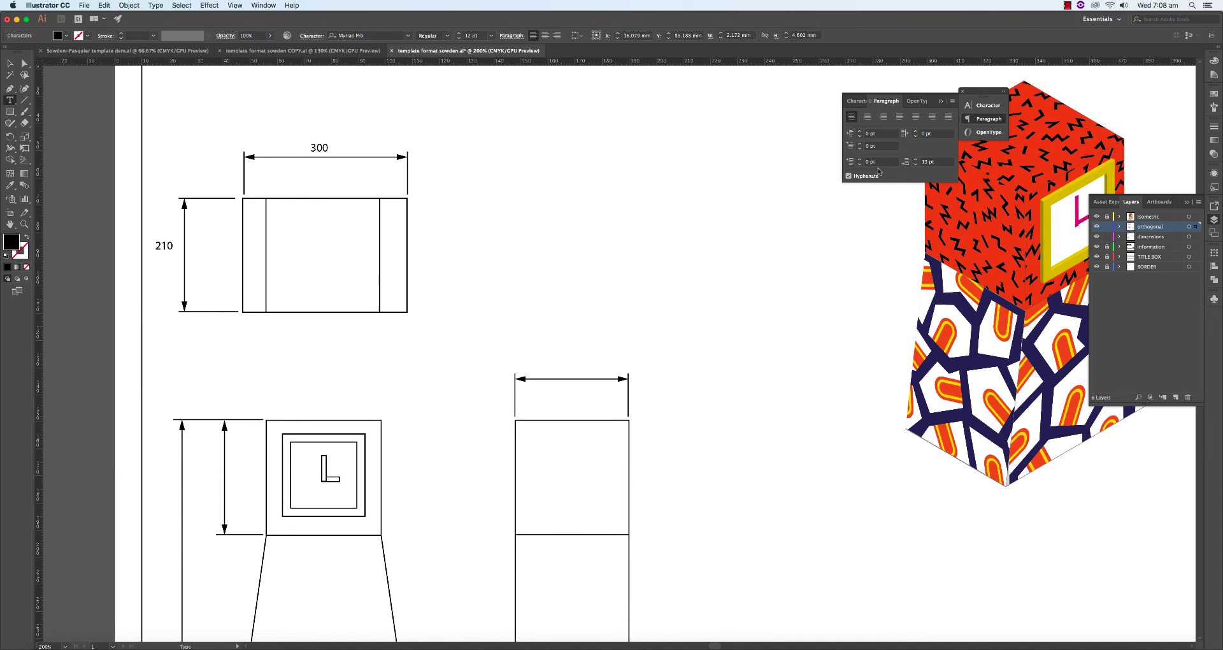
left_click(10, 64)
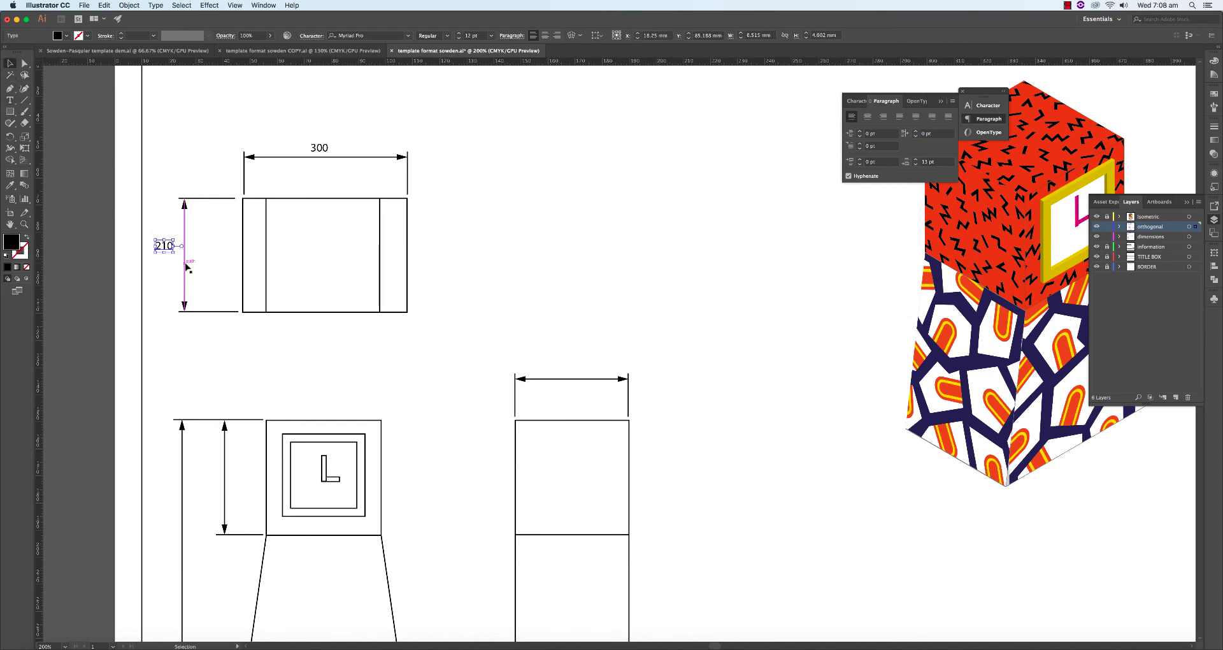
key("Right")
key("Right")
key("Right")
key("Down")
Step: Copy the 210 label to just above the side view's width dimension line and beside the front view's upper box height dimension line
key("ctrl+c")
key("ctrl+v")
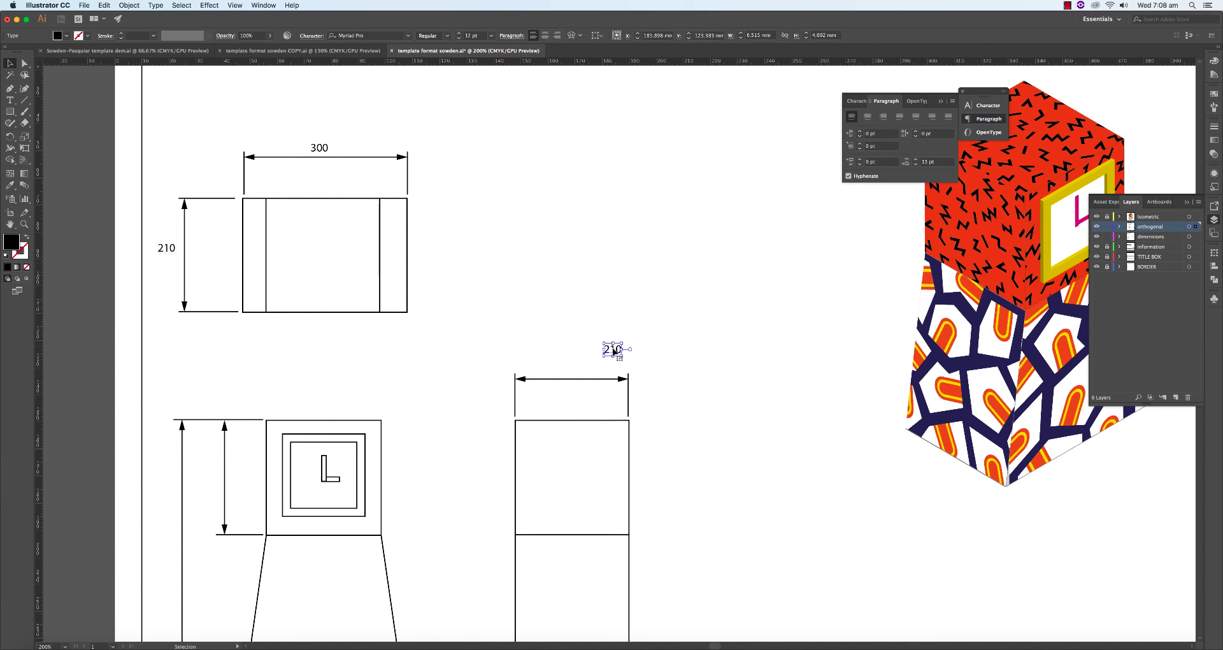
left_click_drag(613, 349, 570, 371)
scroll(477, 237, "down", 1)
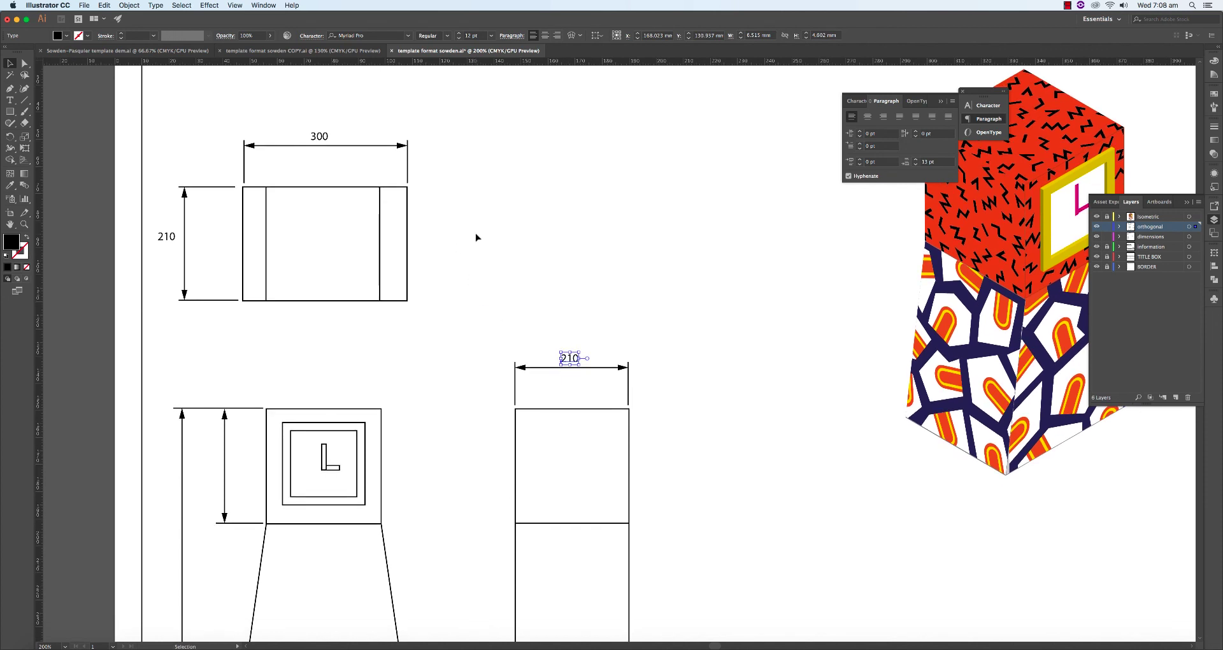
scroll(475, 238, "down", 1)
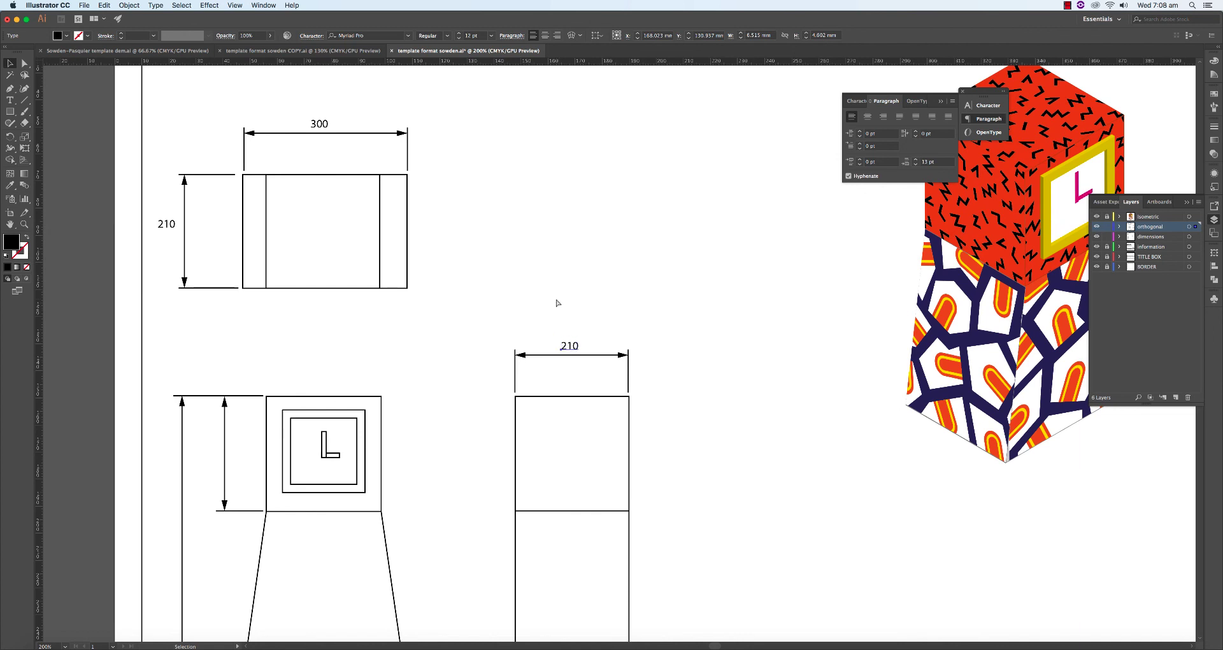
left_click_drag(571, 347, 213, 448)
scroll(431, 355, "down", 3)
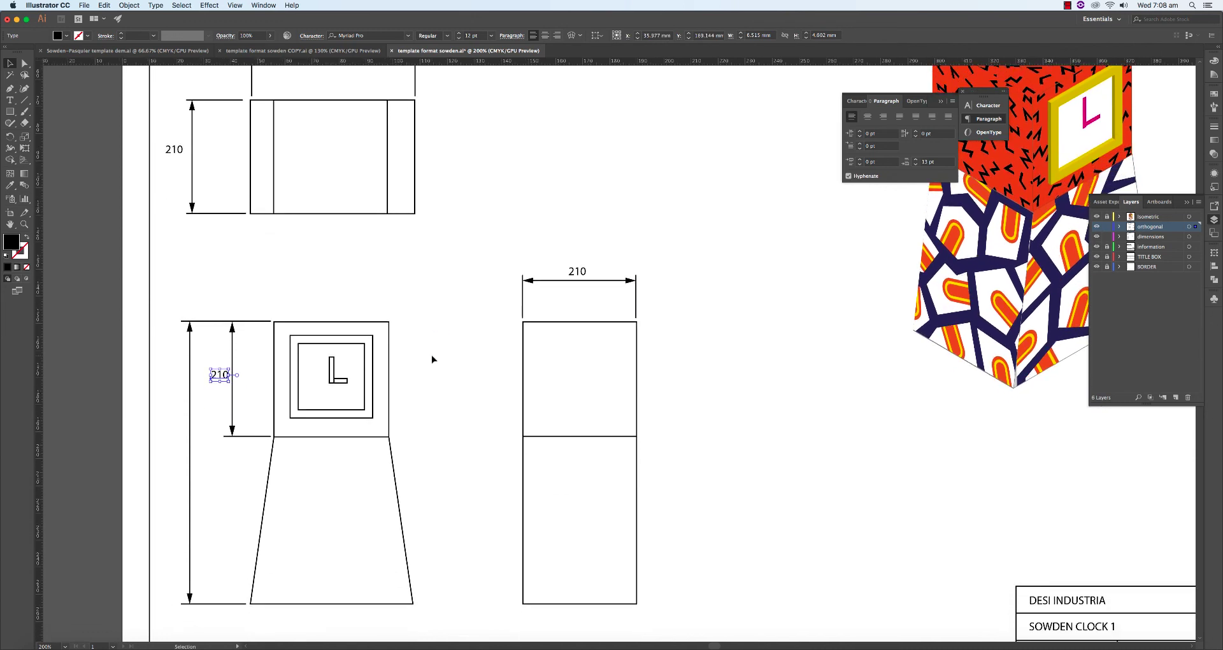
Step: Check the side view rectangle's height and place the label 520 on the dimensions layer beside the front view's overall height dimension line
left_click(523, 358)
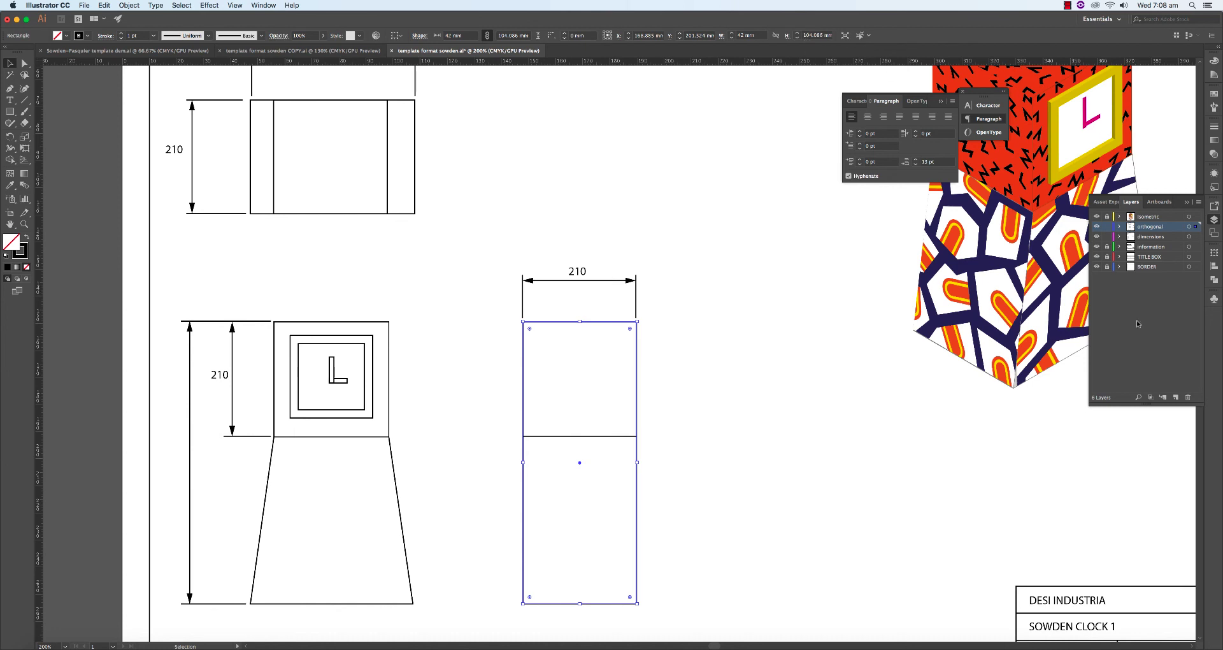
left_click(818, 450)
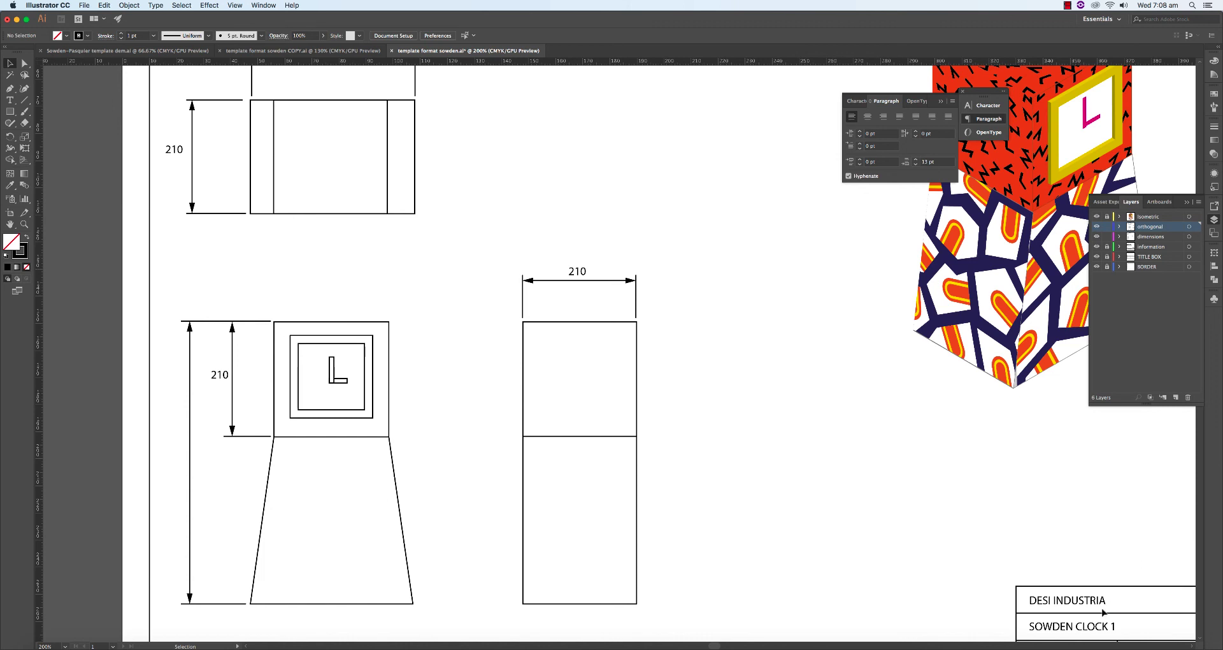
key("super+f")
left_click_drag(168, 431, 174, 460)
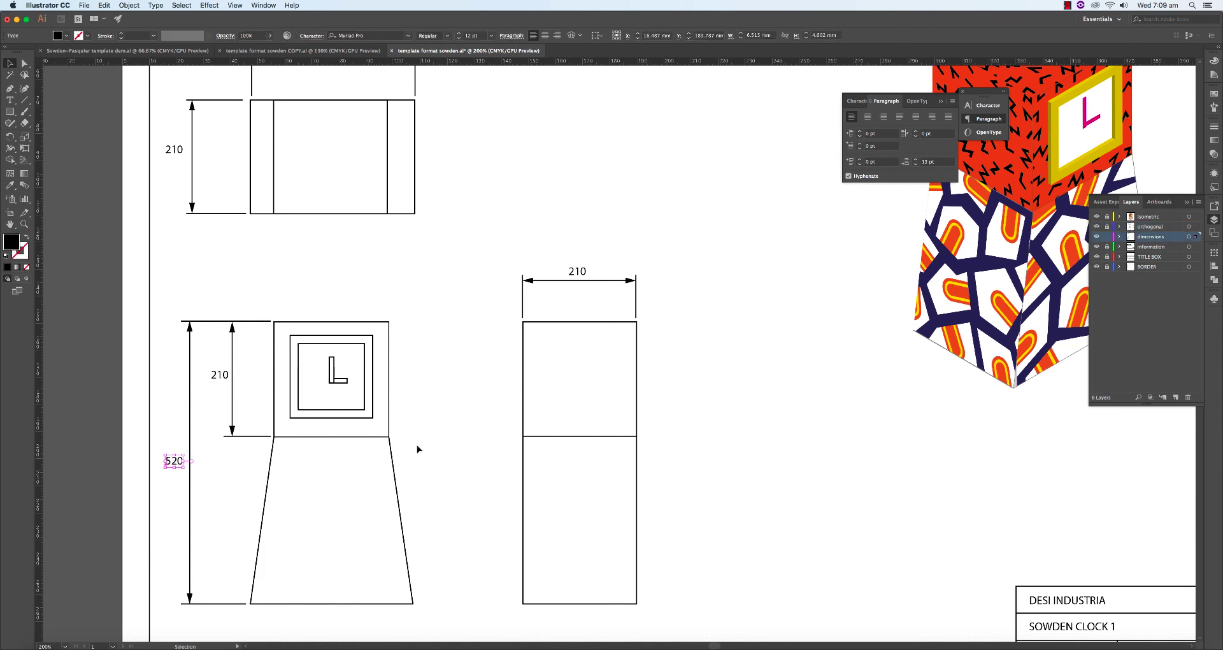
left_click(435, 405)
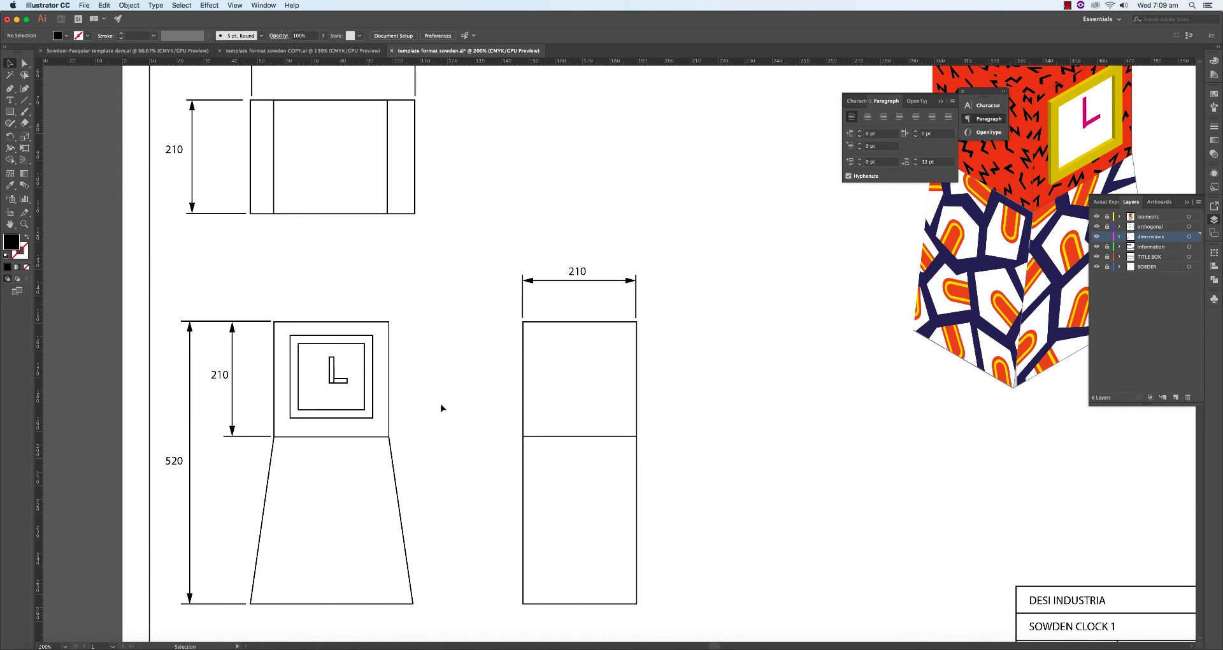
Step: On the information layer, draw a spacer rectangle about 20 mm wide below the top view and set its height to 10 mm
scroll(717, 383, "up", 2)
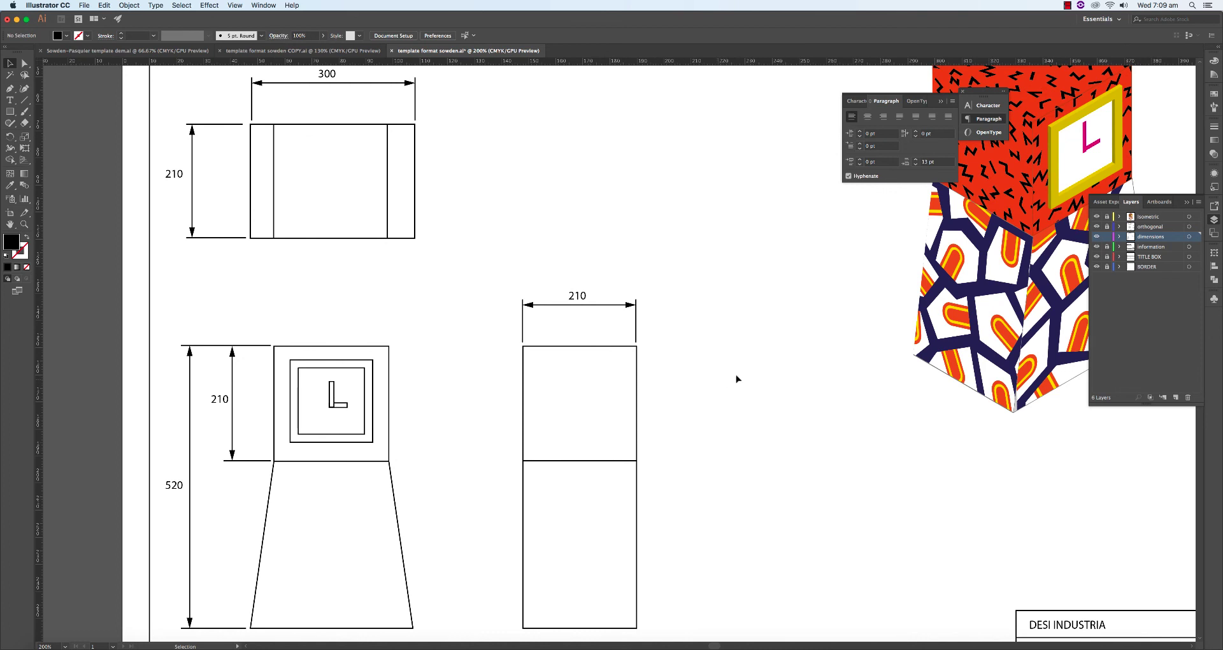
key("super+0")
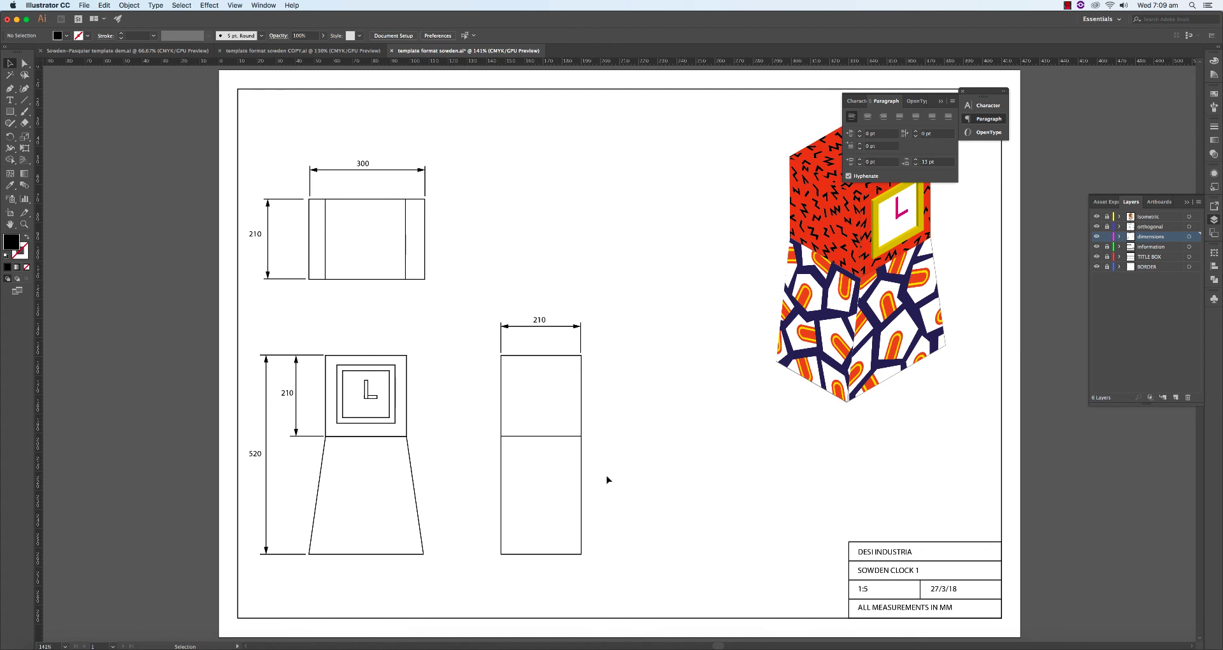
key("t")
scroll(603, 480, "down", 2)
scroll(603, 480, "right", 3)
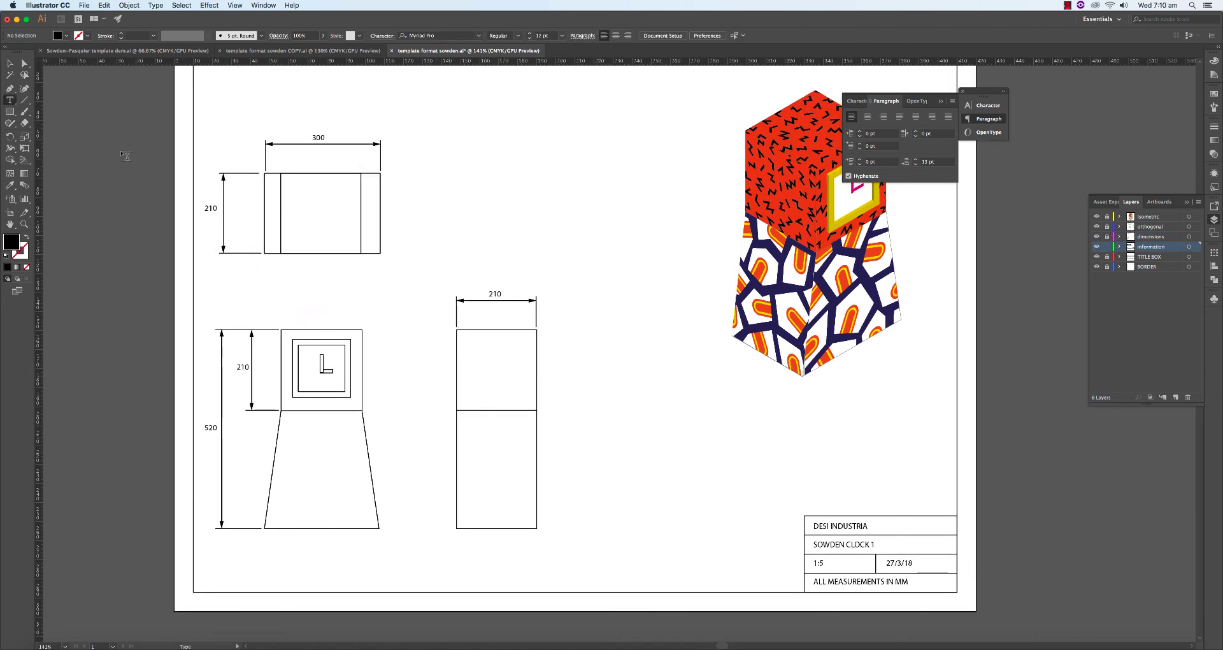
key("m")
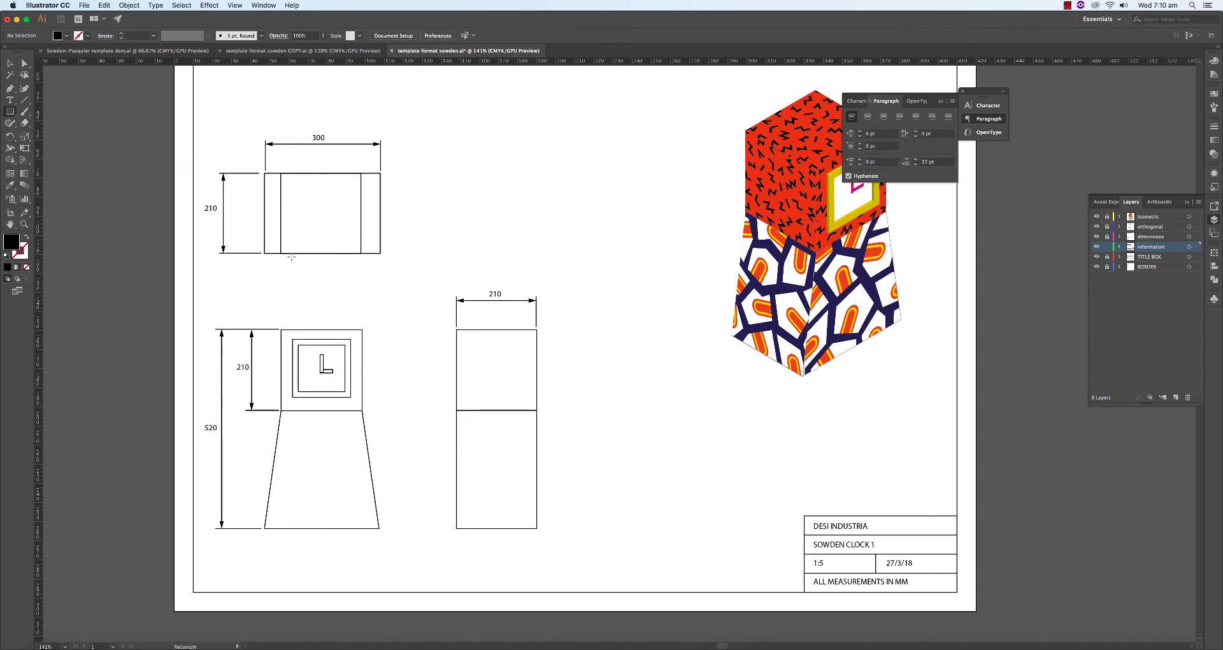
left_click_drag(292, 253, 330, 277)
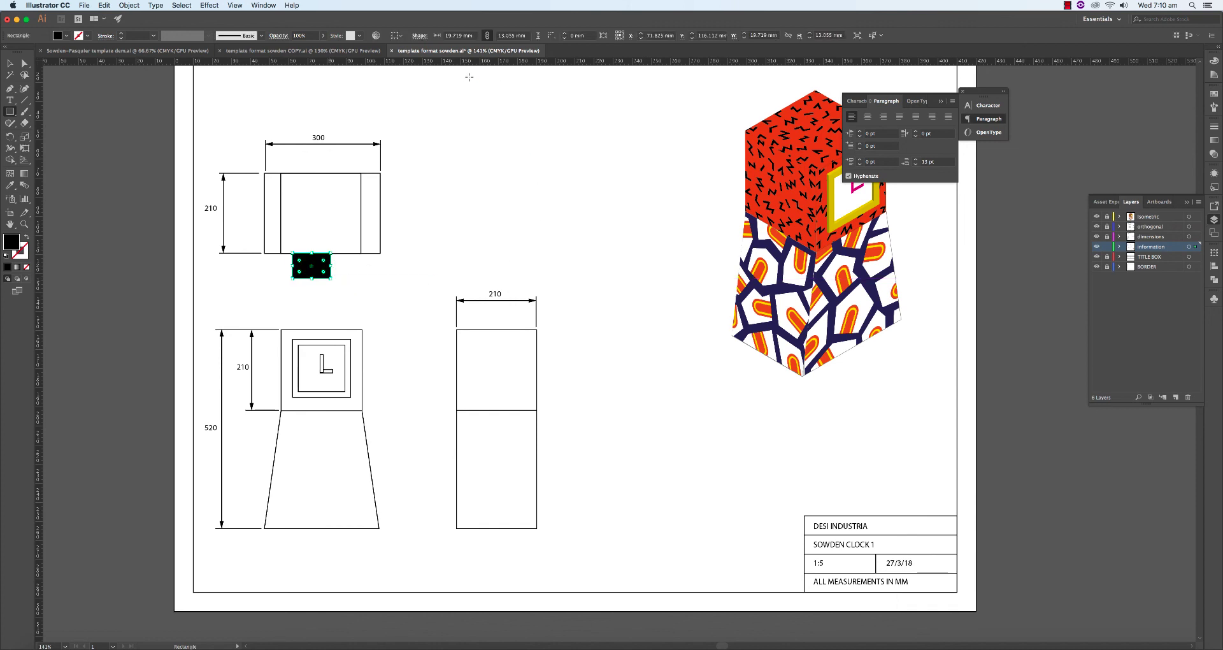
left_click(809, 38)
left_click(810, 37)
left_click(809, 37)
left_click(809, 37)
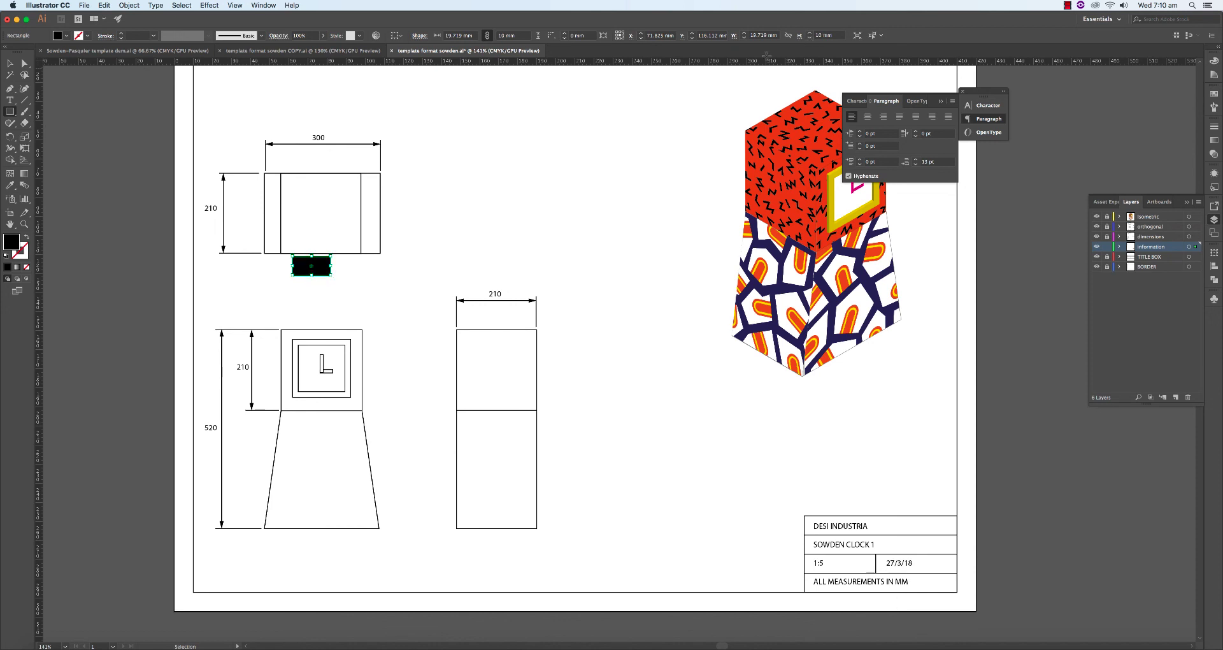
Step: Show the guides, use the spacer rectangle to place horizontal guides 10 mm below the top and front views, and delete the rectangle
key("v")
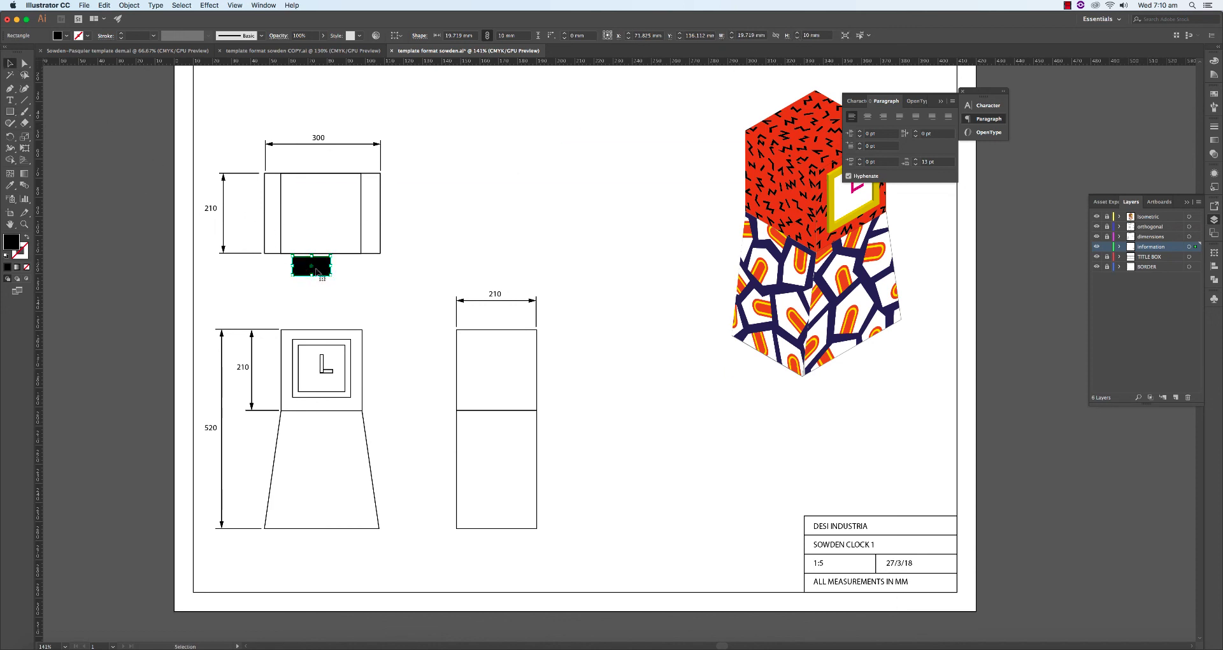
left_click_drag(317, 267, 322, 267)
key("super+semicolon")
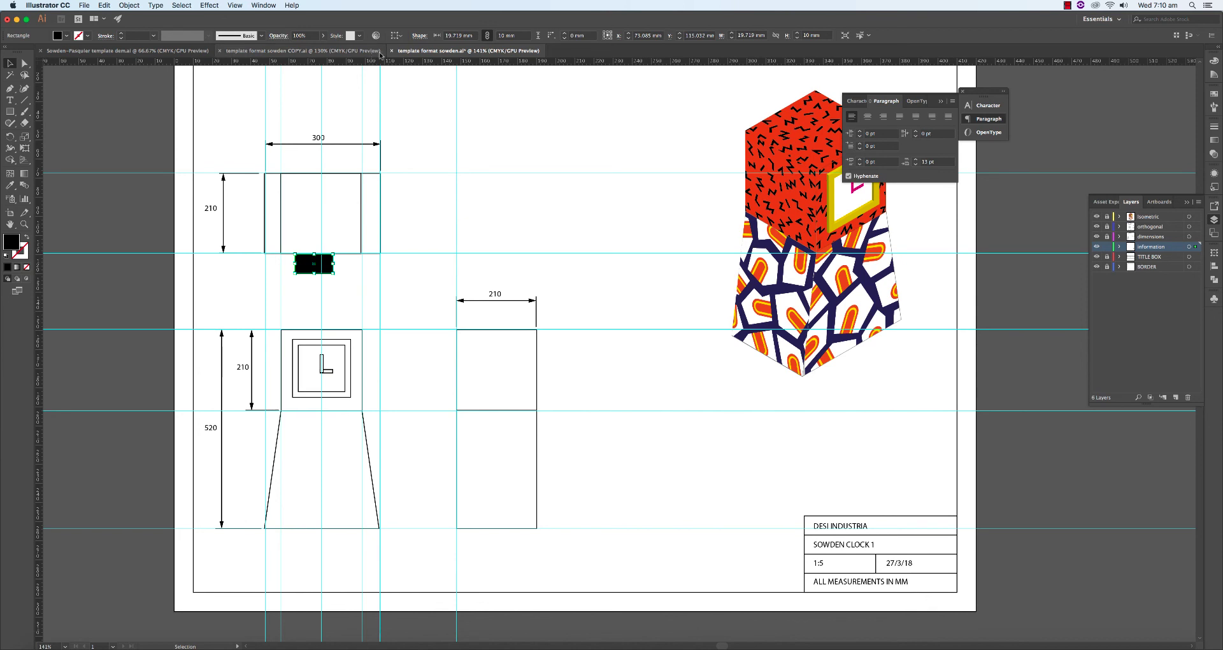
left_click_drag(337, 62, 337, 542)
key("Delete")
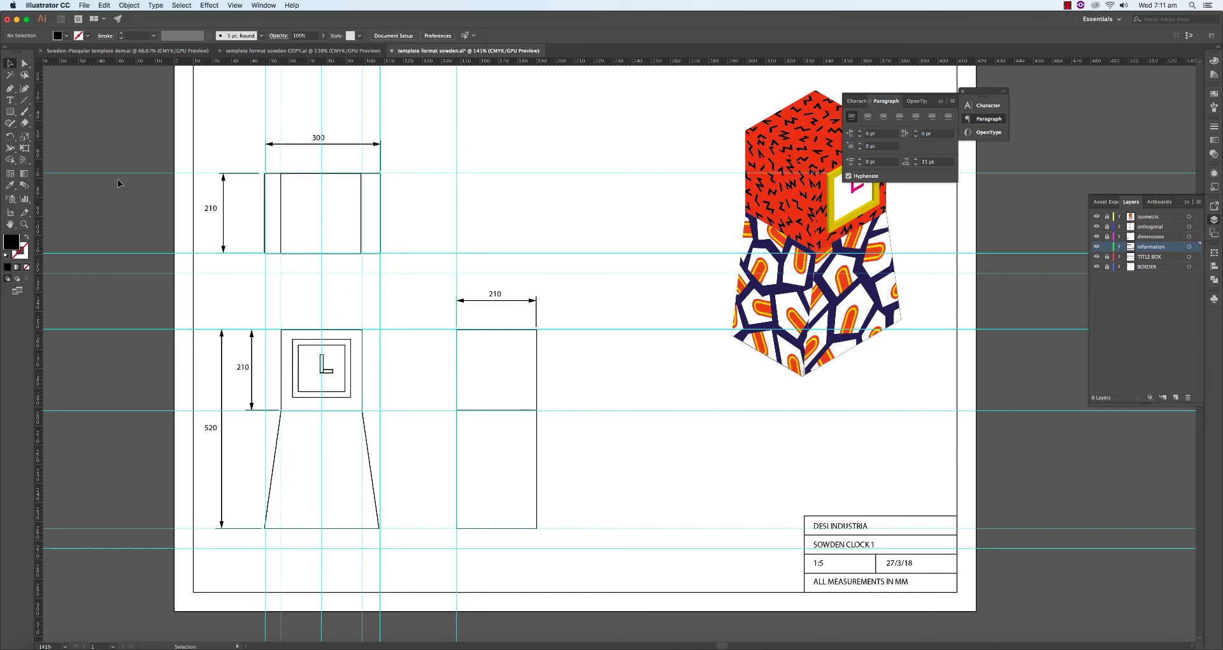
Step: Add the Arial label TOP VIEW centred below the top view and place a copy reading FRONT VIEW below the front view
left_click(276, 284)
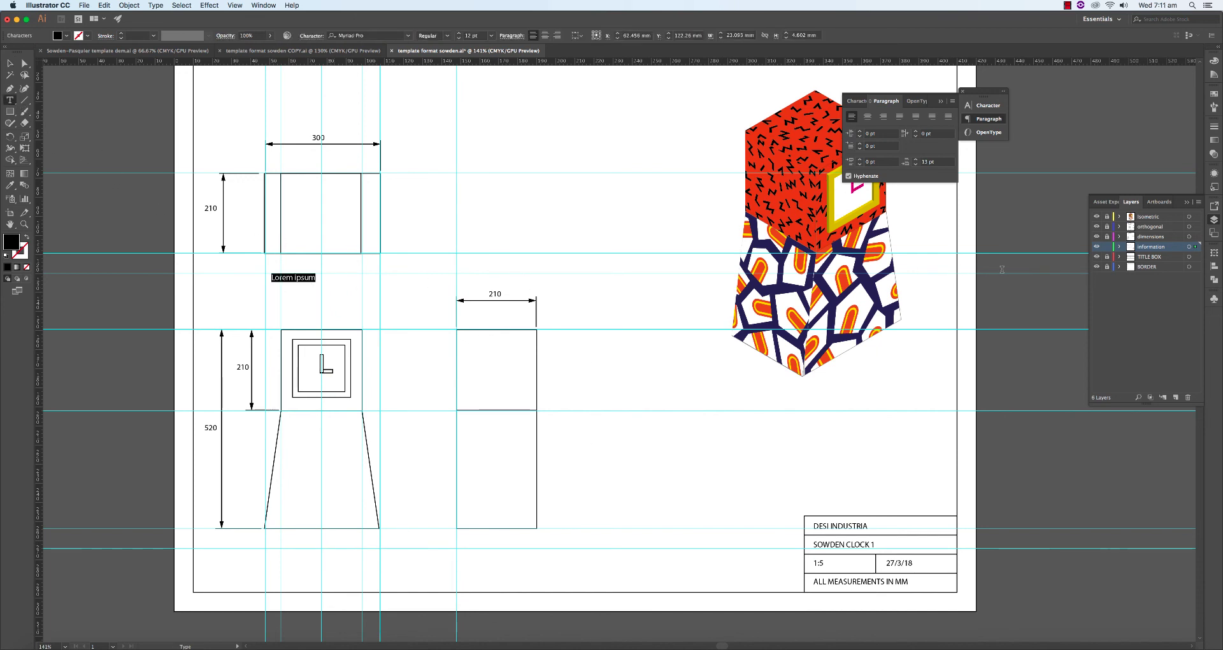
type("TOP VIEW")
key("Escape")
left_click(368, 35)
type("ARIAL")
key("Return")
key("super+c")
key("super+v")
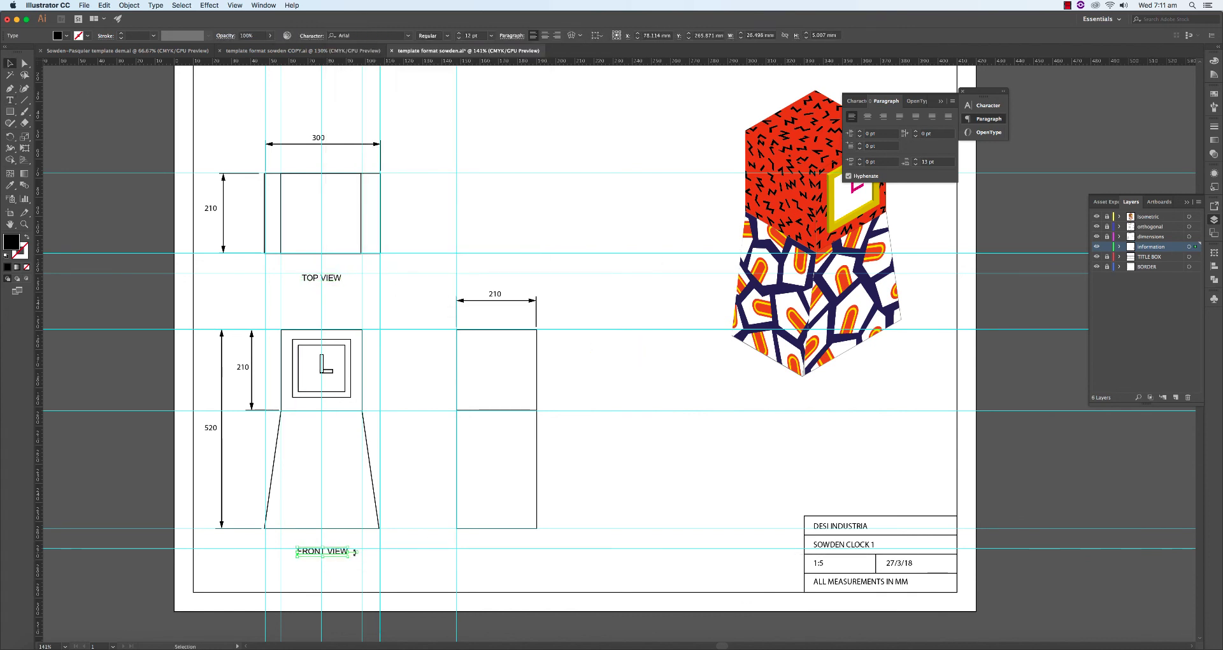
Step: Place a copy of the label below the side view, change it to RIGHT SIDE VIEW, and hide the guides
key("super+c")
key("super+v")
mouse_move(614, 349)
left_mouse_down()
mouse_move(482, 537)
mouse_move(491, 550)
left_mouse_up()
double_click(475, 550)
type("RIGHT SIDE VIEW")
key("BackSpace")
key("BackSpace")
key("BackSpace")
key("BackSpace")
key("Escape")
left_click(573, 565)
key("super+;")
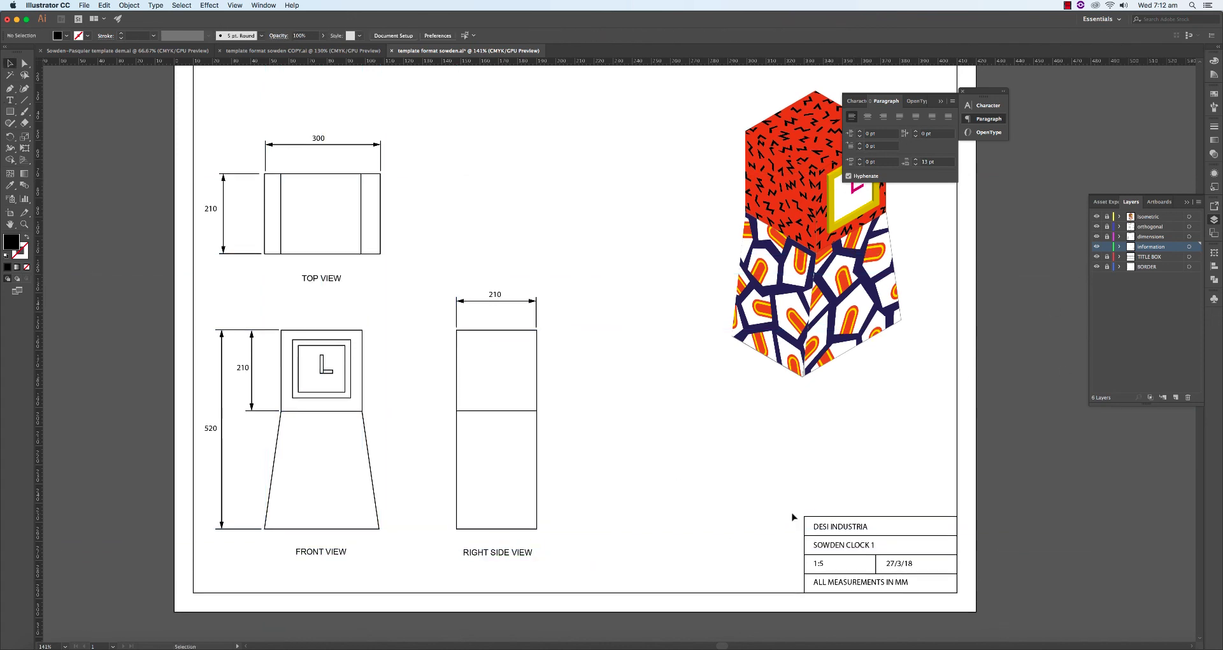